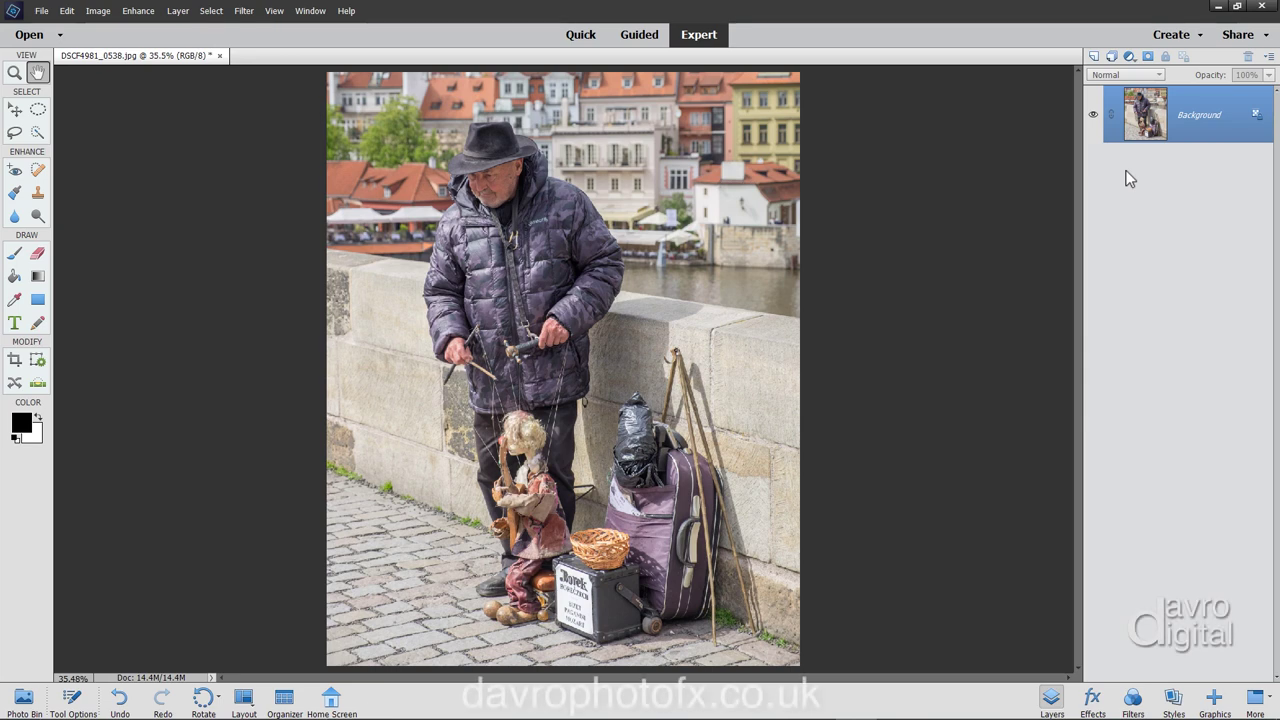
Make two copies of the photo layer, desaturate the top copy, and duplicate that grey layer.
key(ctrl+j)
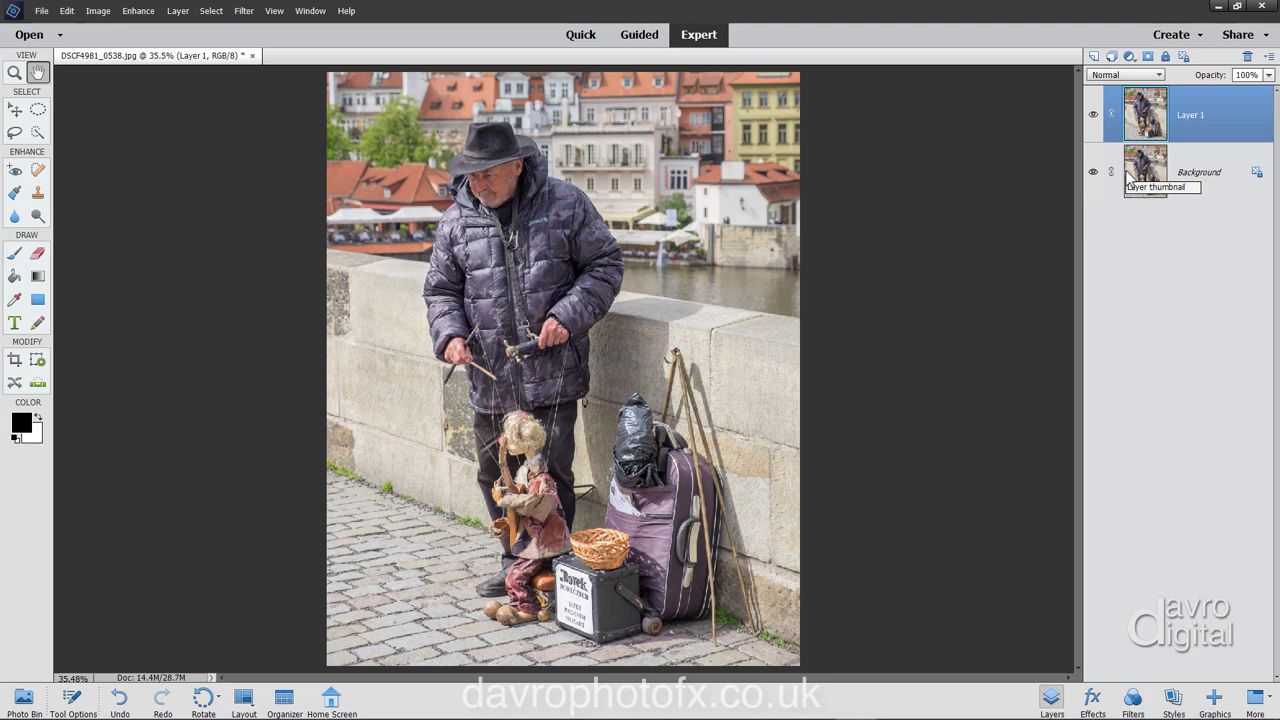
key(ctrl+j)
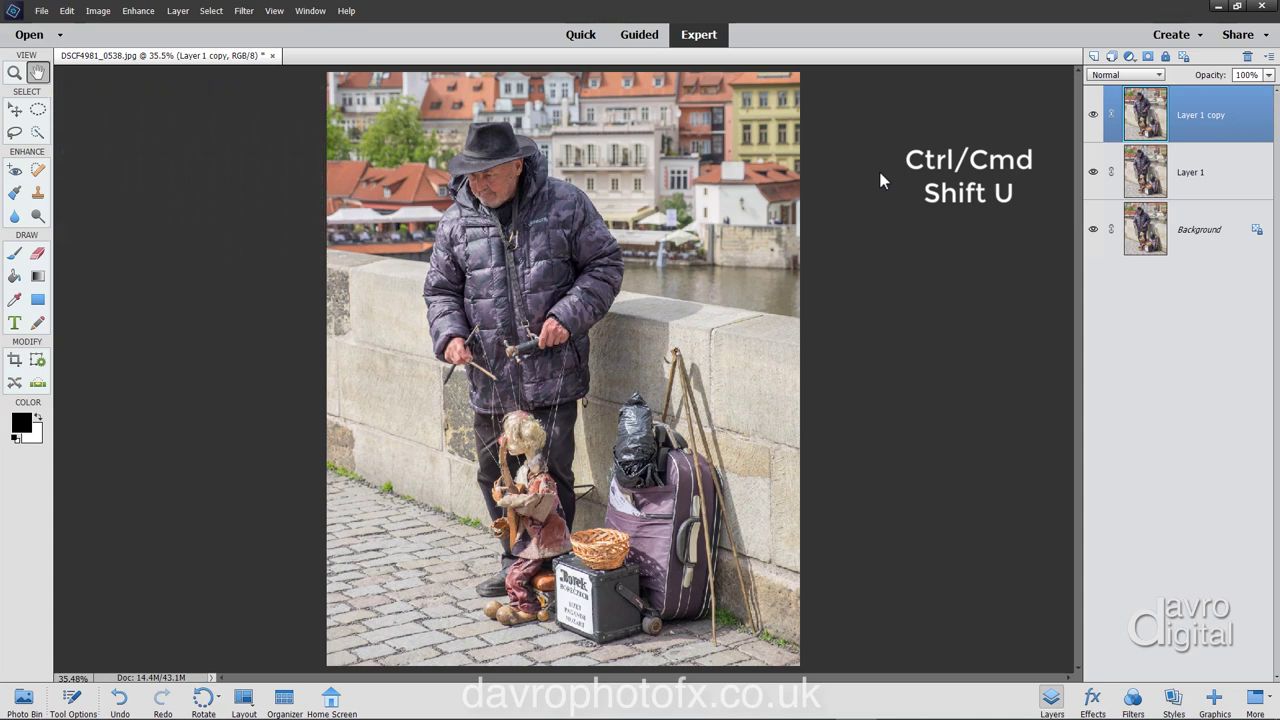
key(ctrl+shift+u)
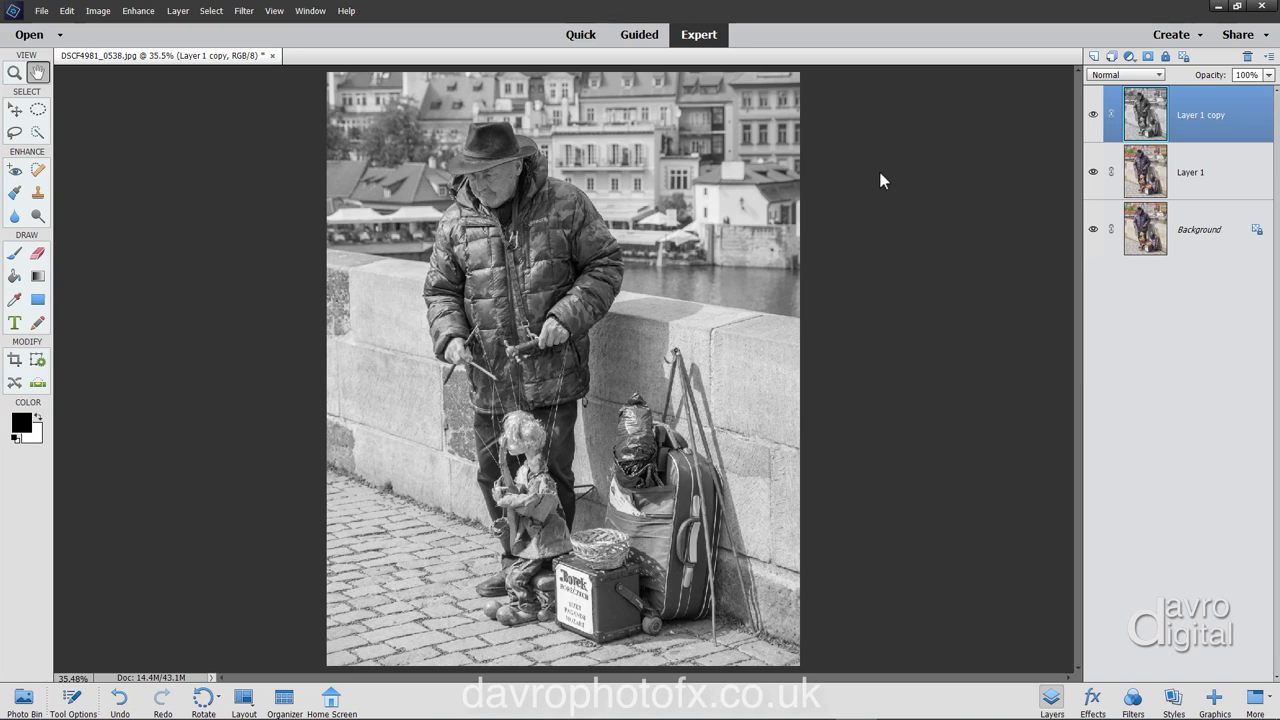
key(ctrl+j)
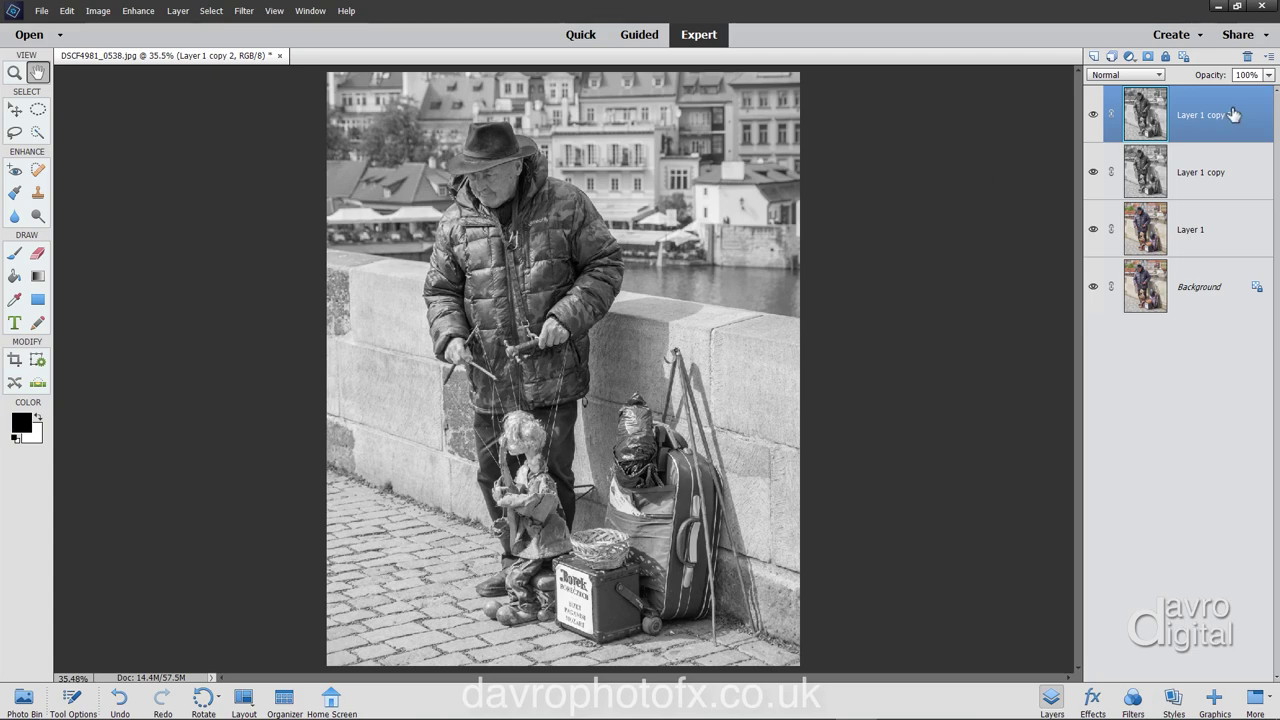
Rename the two grey copies BW1 and BW2 and rename Layer 1 to Paint fx.
double_click(1200, 116)
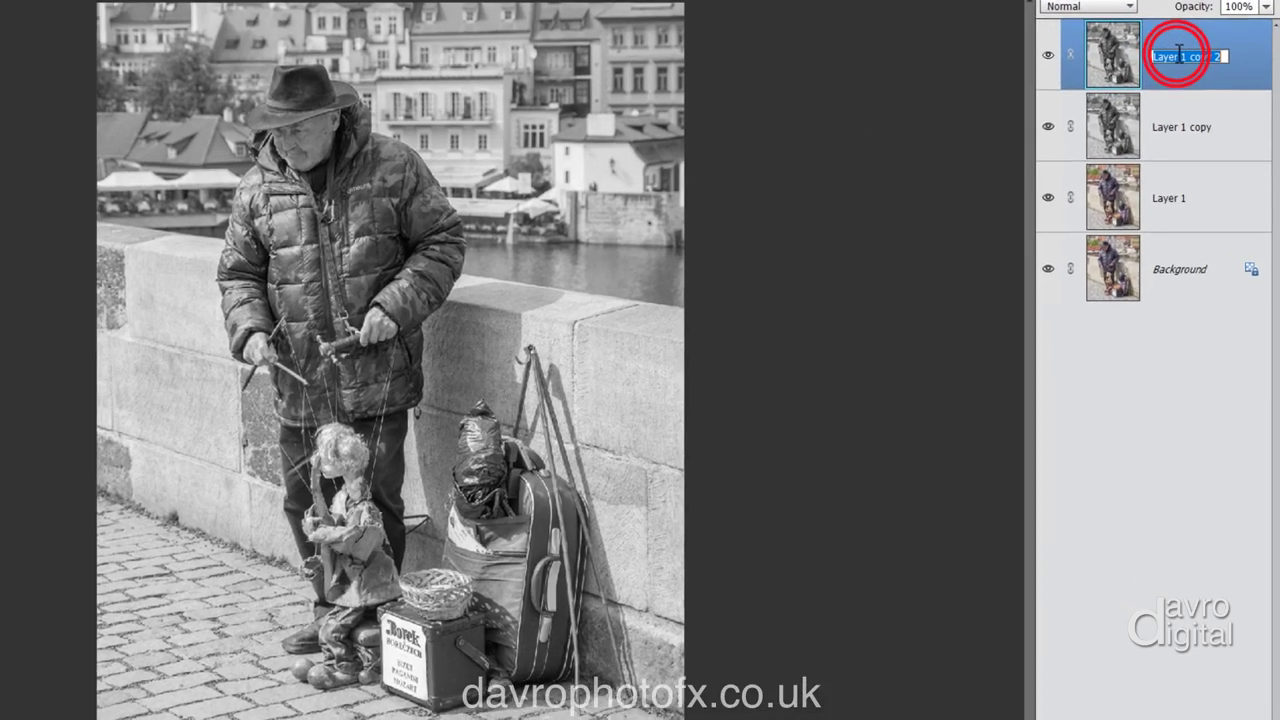
text(B)
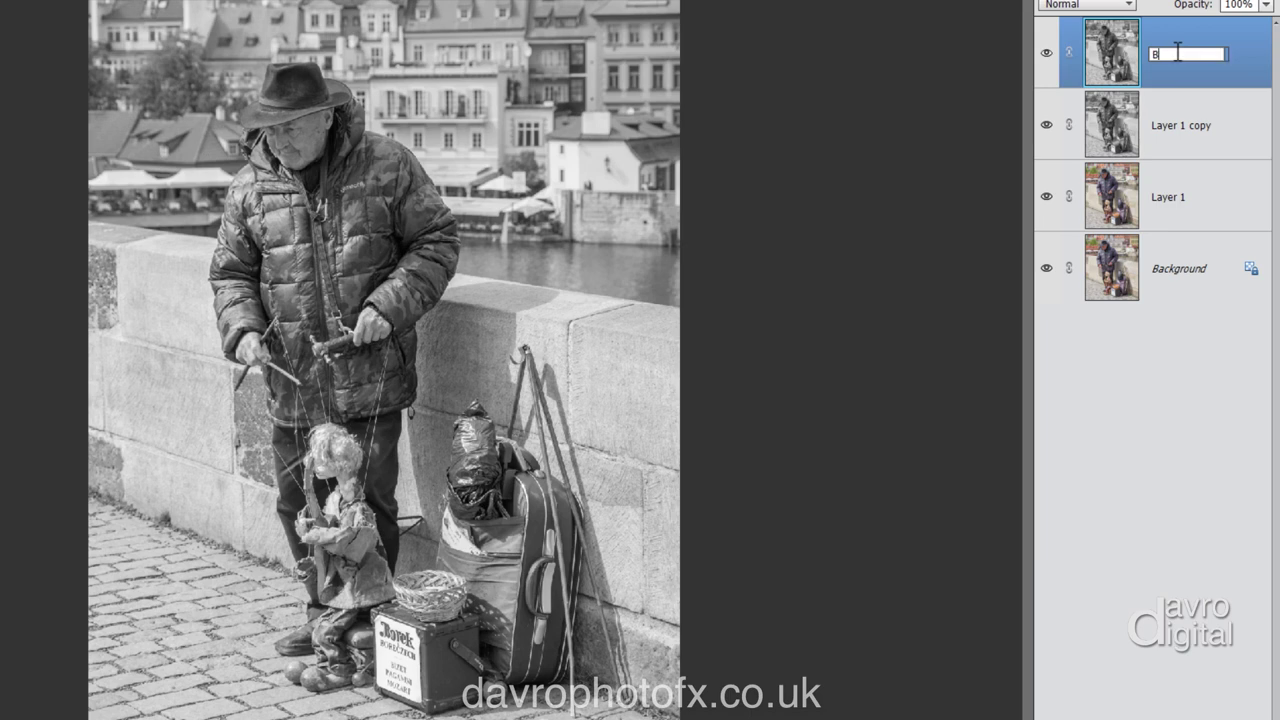
text(W1)
double_click(1180, 122)
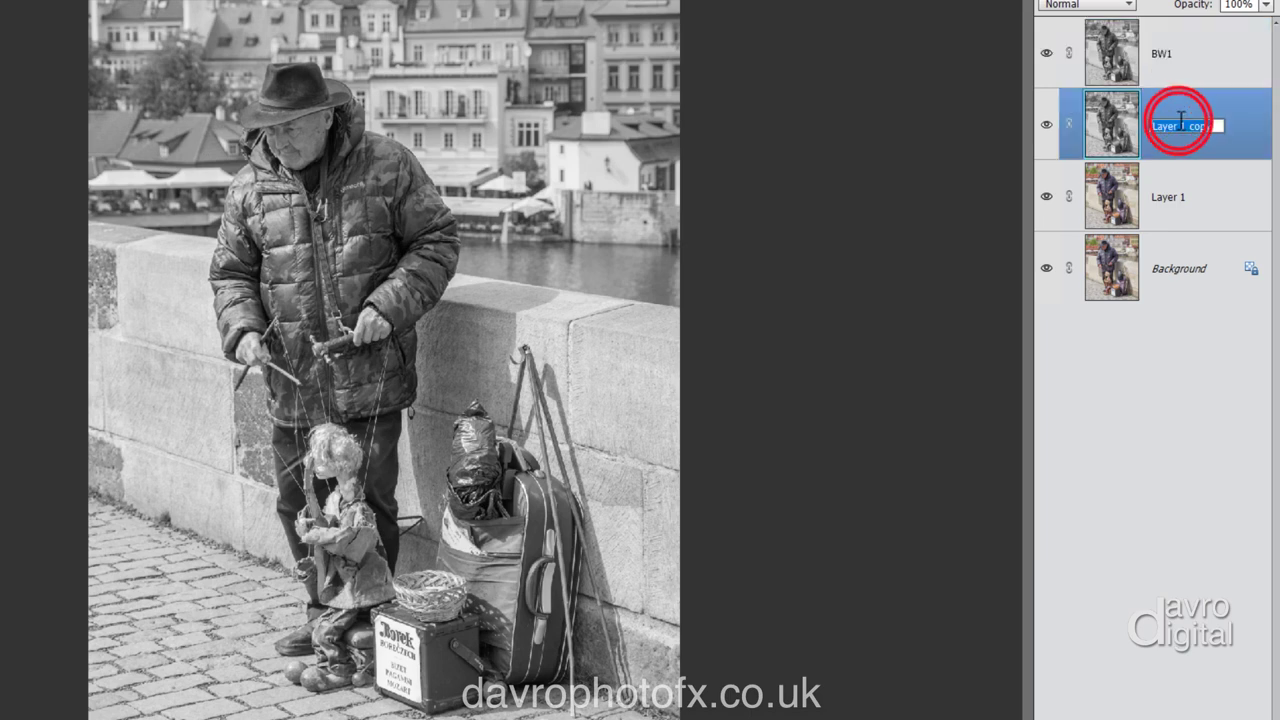
text(BW2)
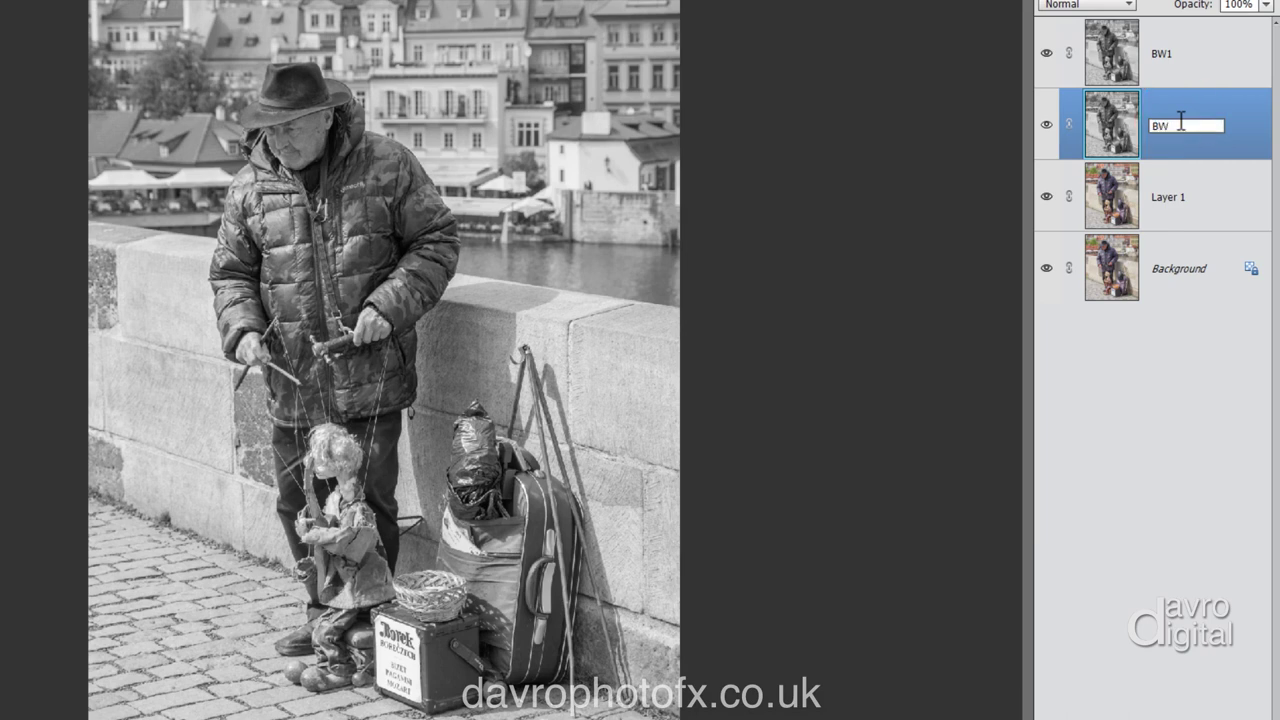
click(1178, 195)
double_click(1180, 196)
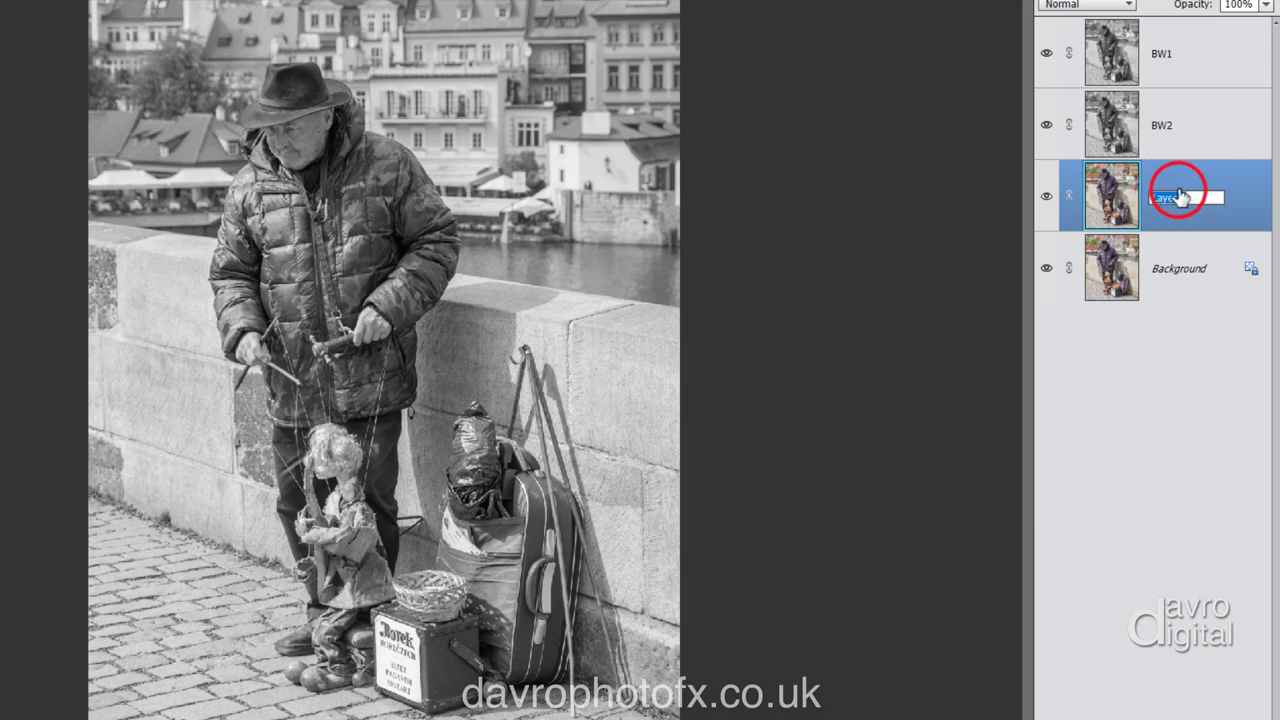
text(Paint fx)
key(Return)
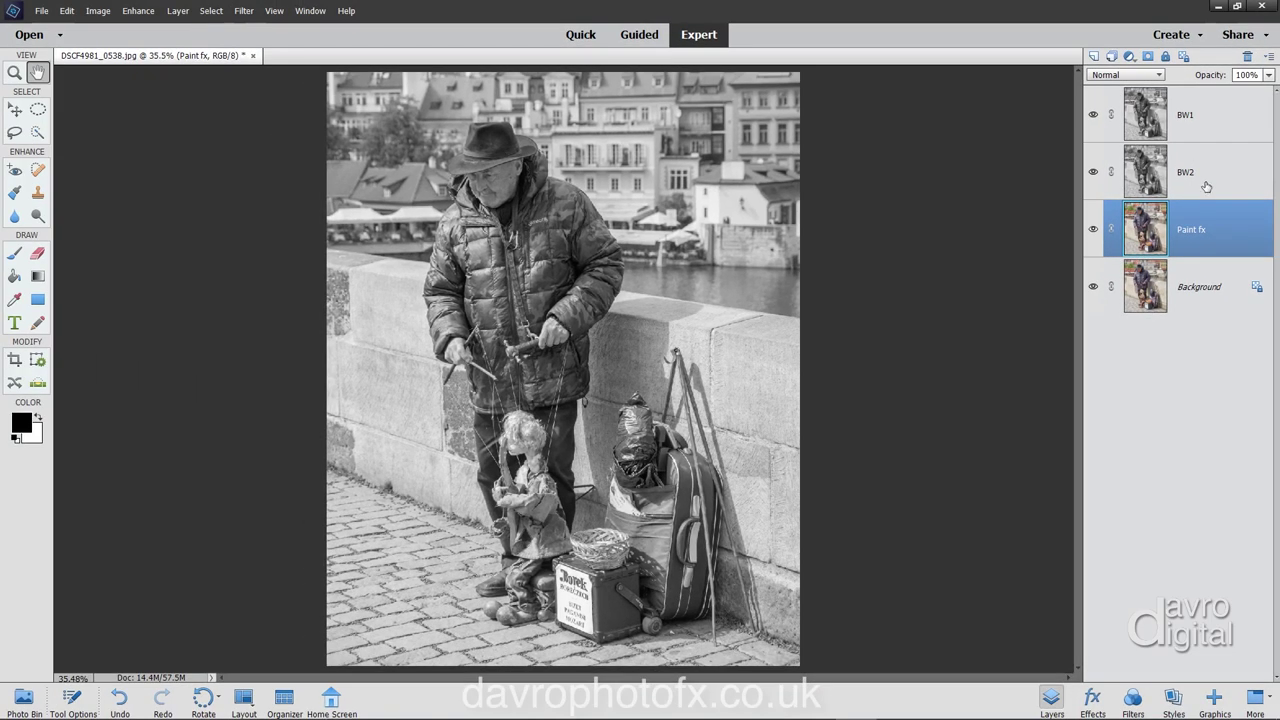
Invert the BW1 layer into a negative and set its blend mode to Color Dodge.
click(1194, 113)
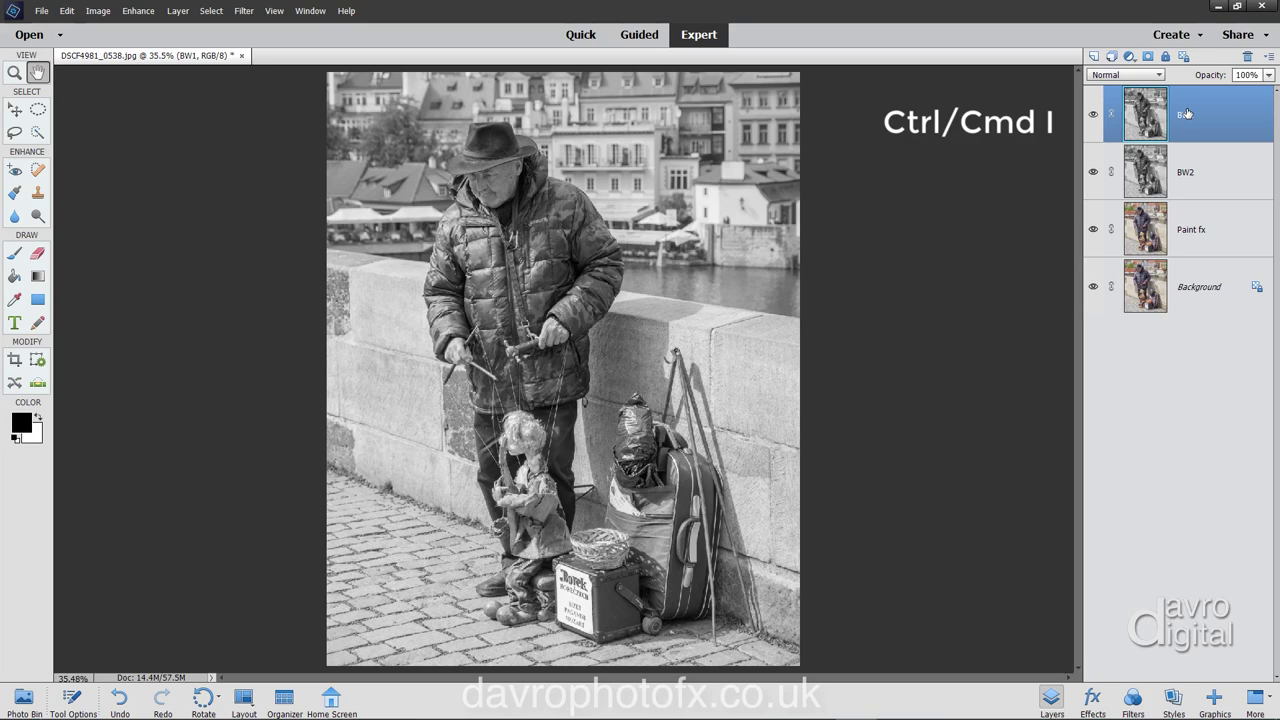
key(ctrl+i)
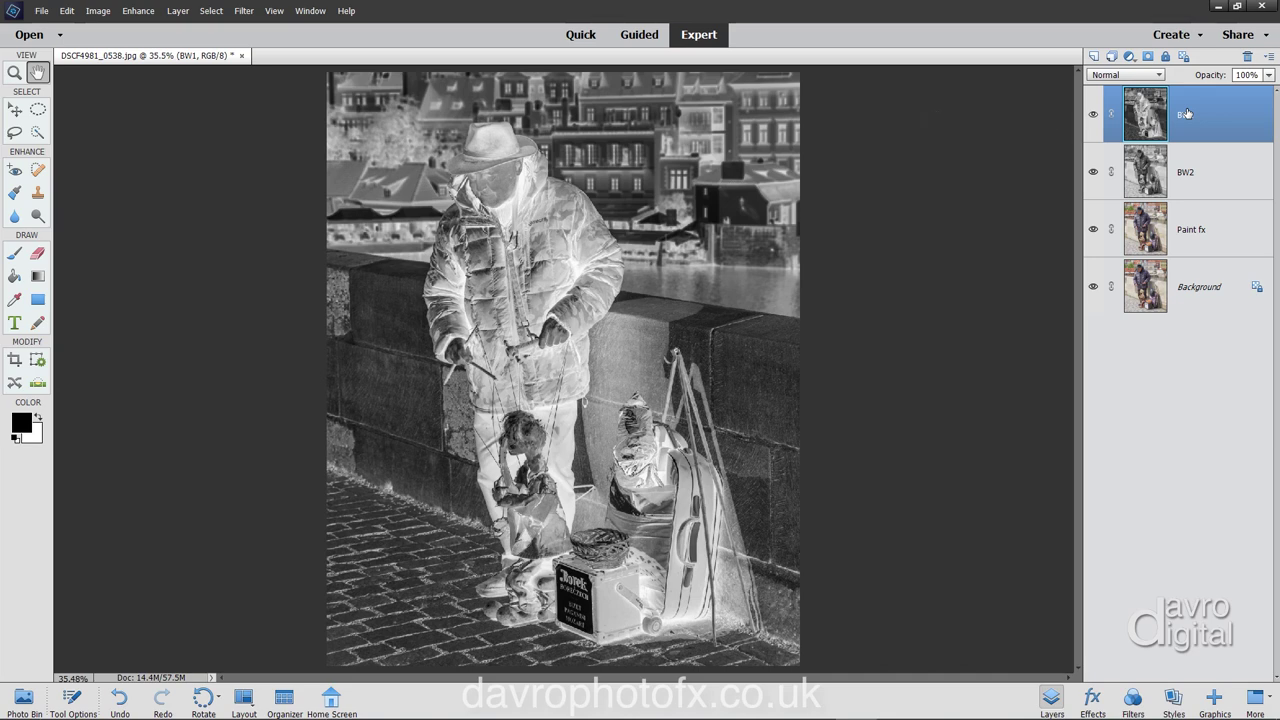
click(1141, 76)
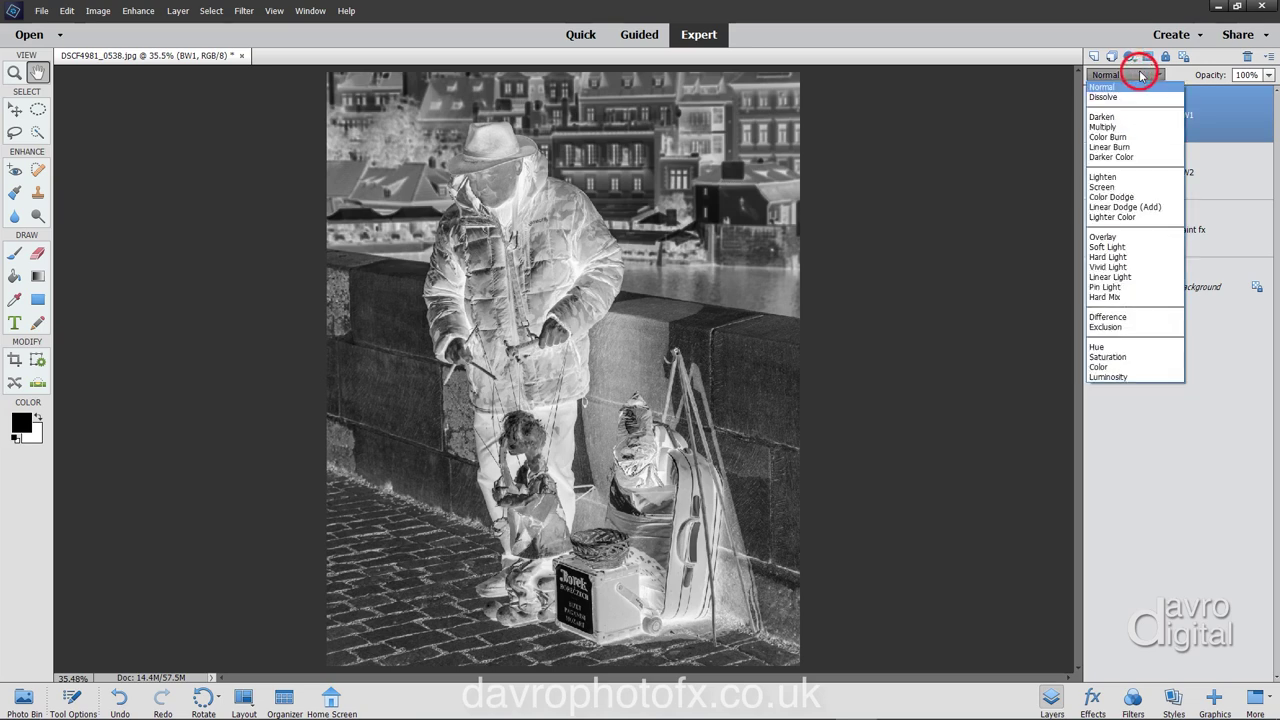
click(1124, 198)
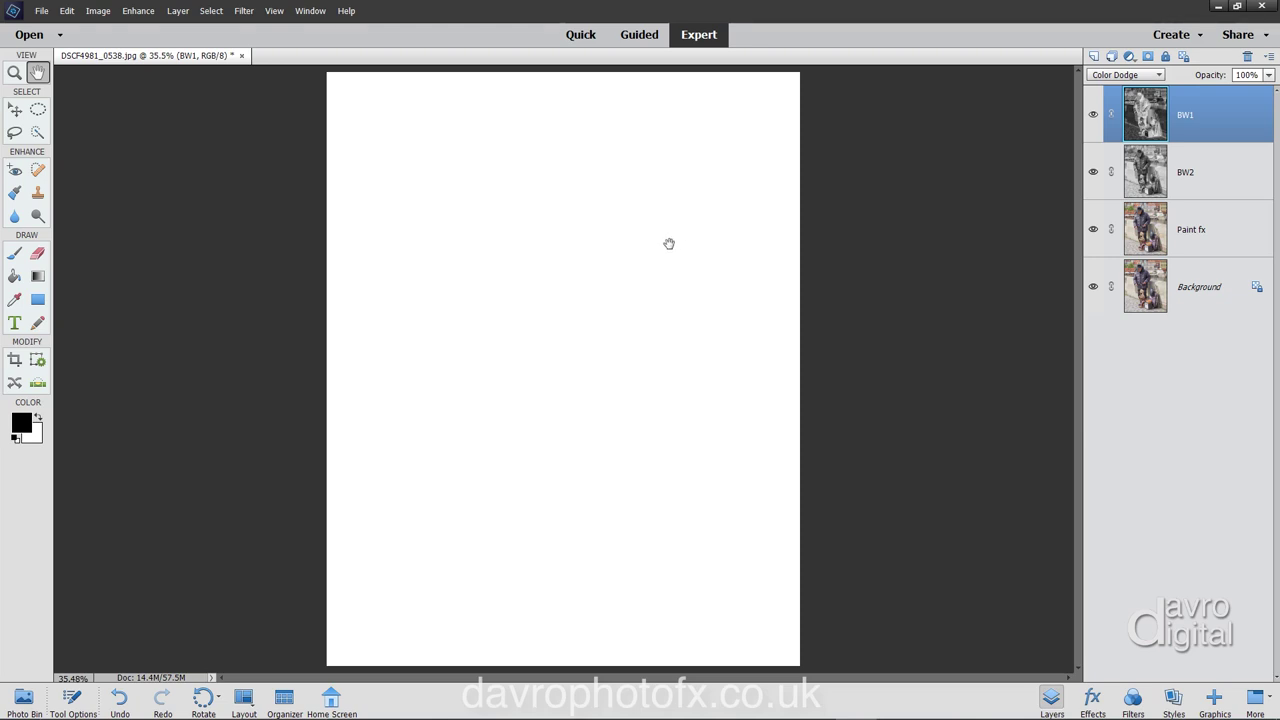
Preview the Minimum filter on BW1 with the radius raised to 39 pixels.
click(243, 11)
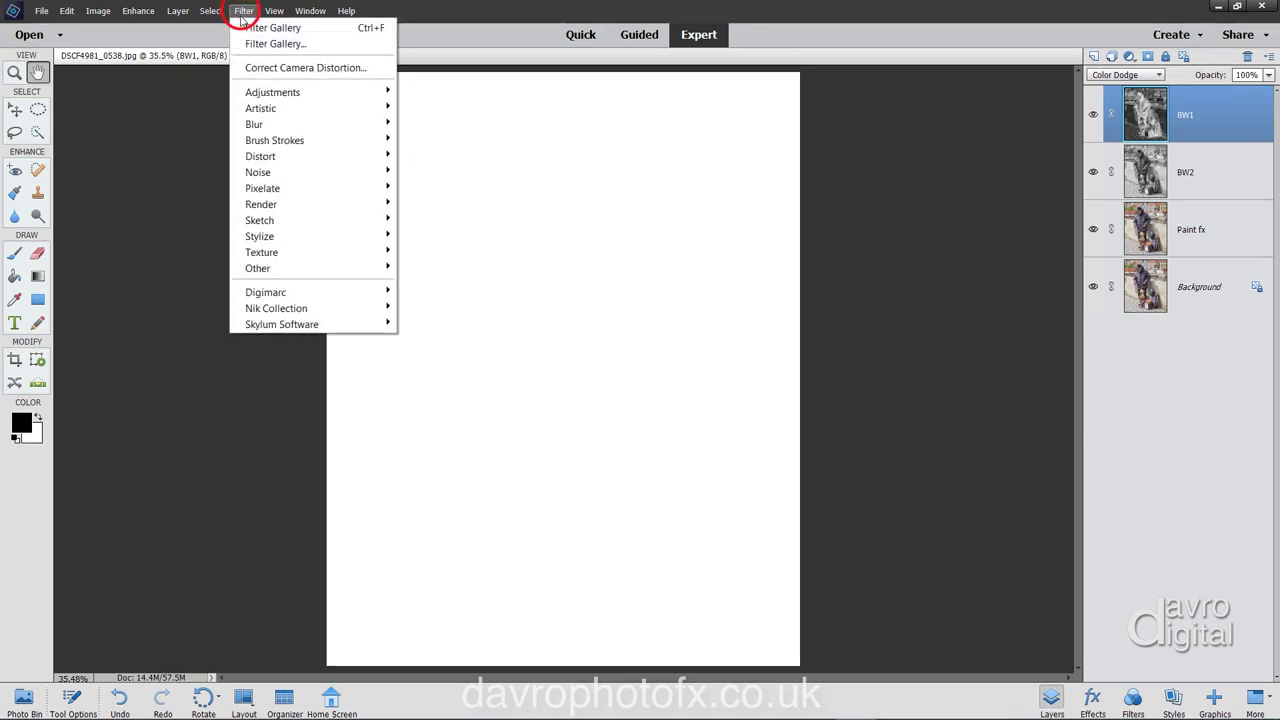
mouse_move(266, 270)
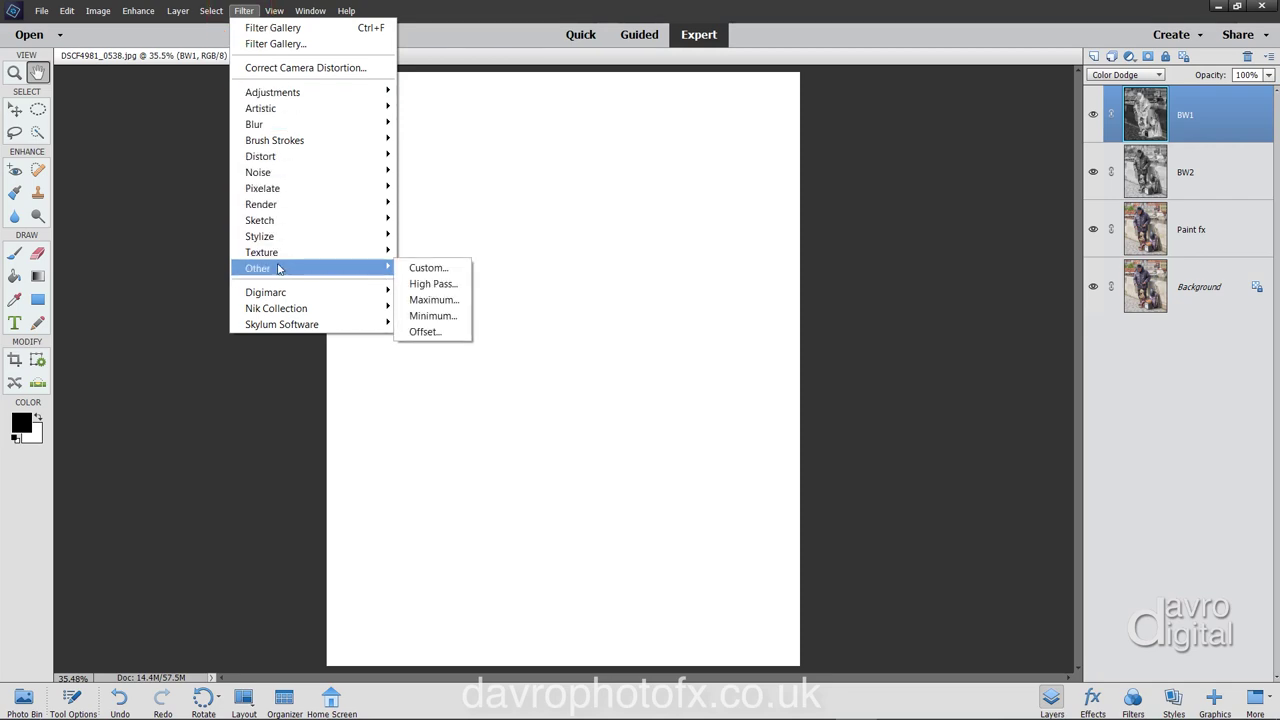
click(425, 316)
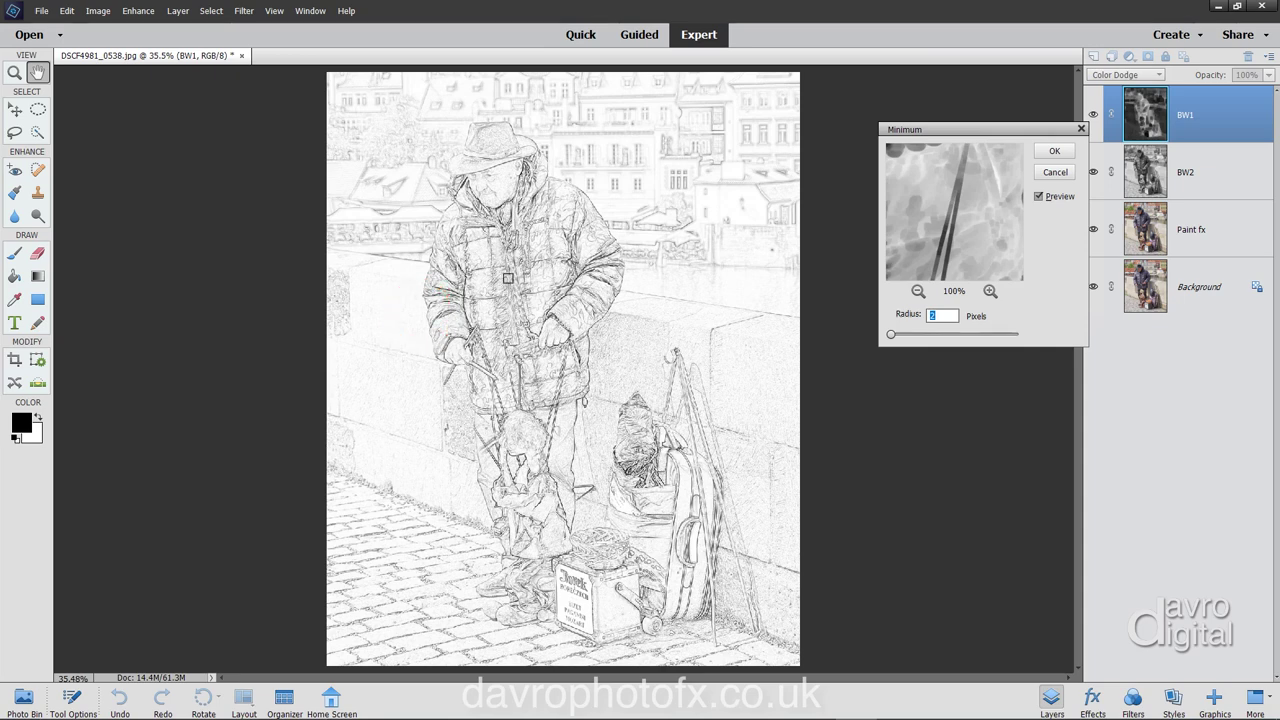
click(917, 335)
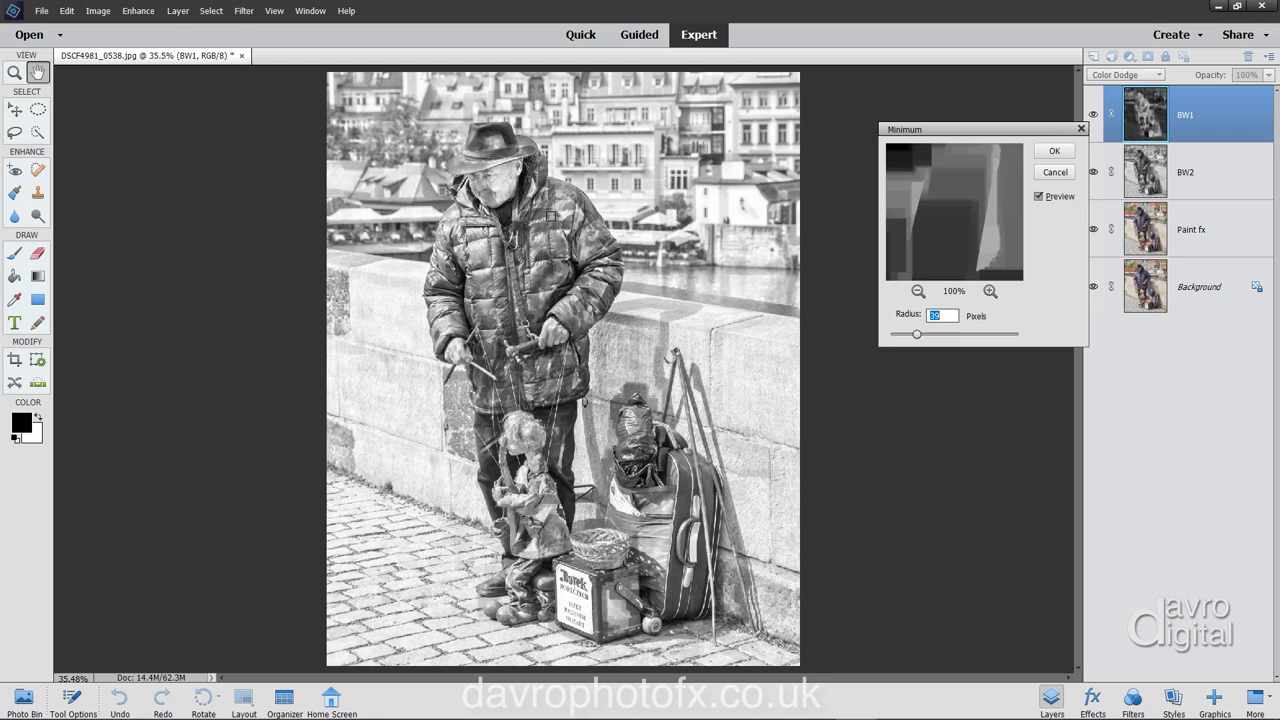
Zoom in to full size on the man's shoulder.
ctrl+click(549, 216)
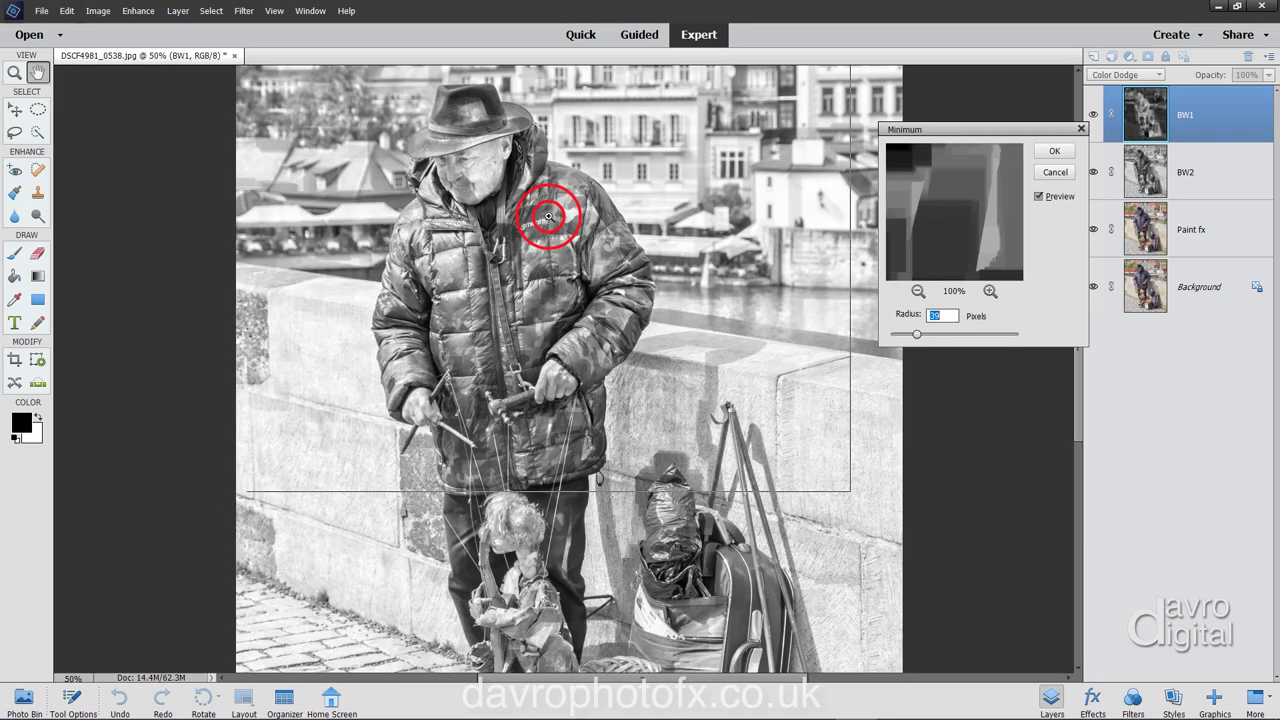
ctrl+click(549, 216)
ctrl+click(548, 216)
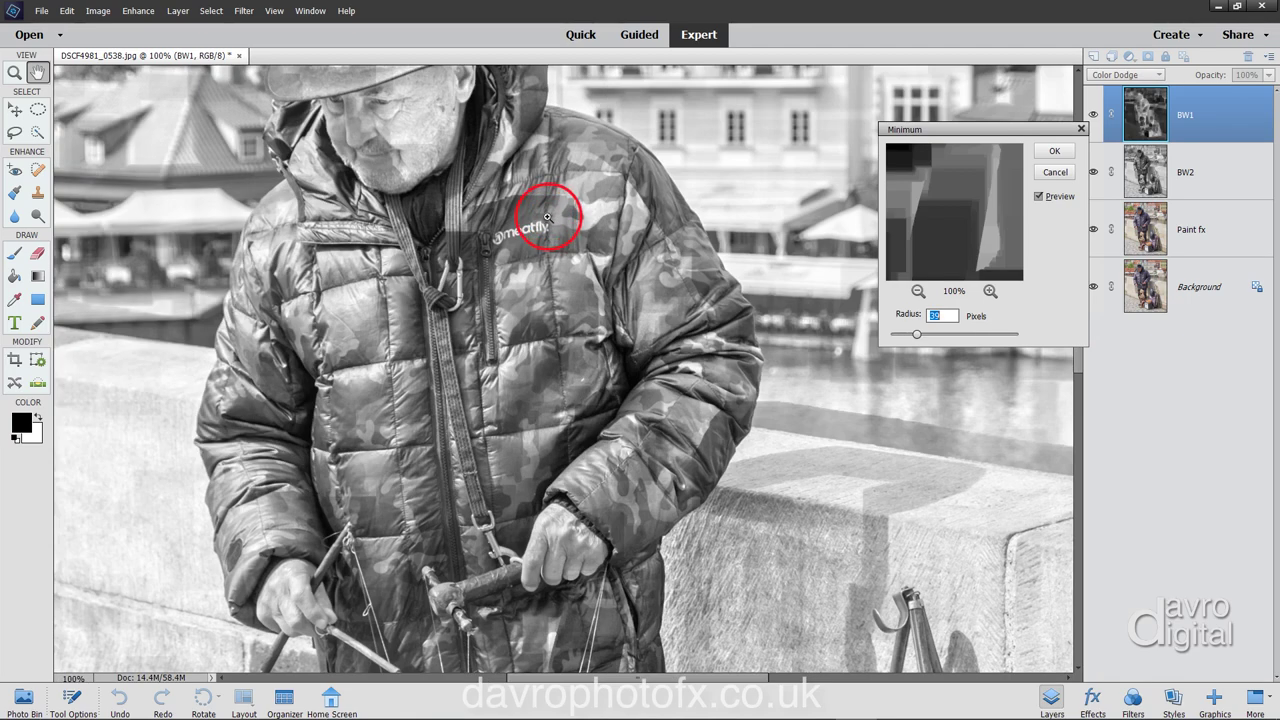
Lower the Minimum radius from 39 toward about 7 while previewing the man's face.
drag(548, 195, 570, 313)
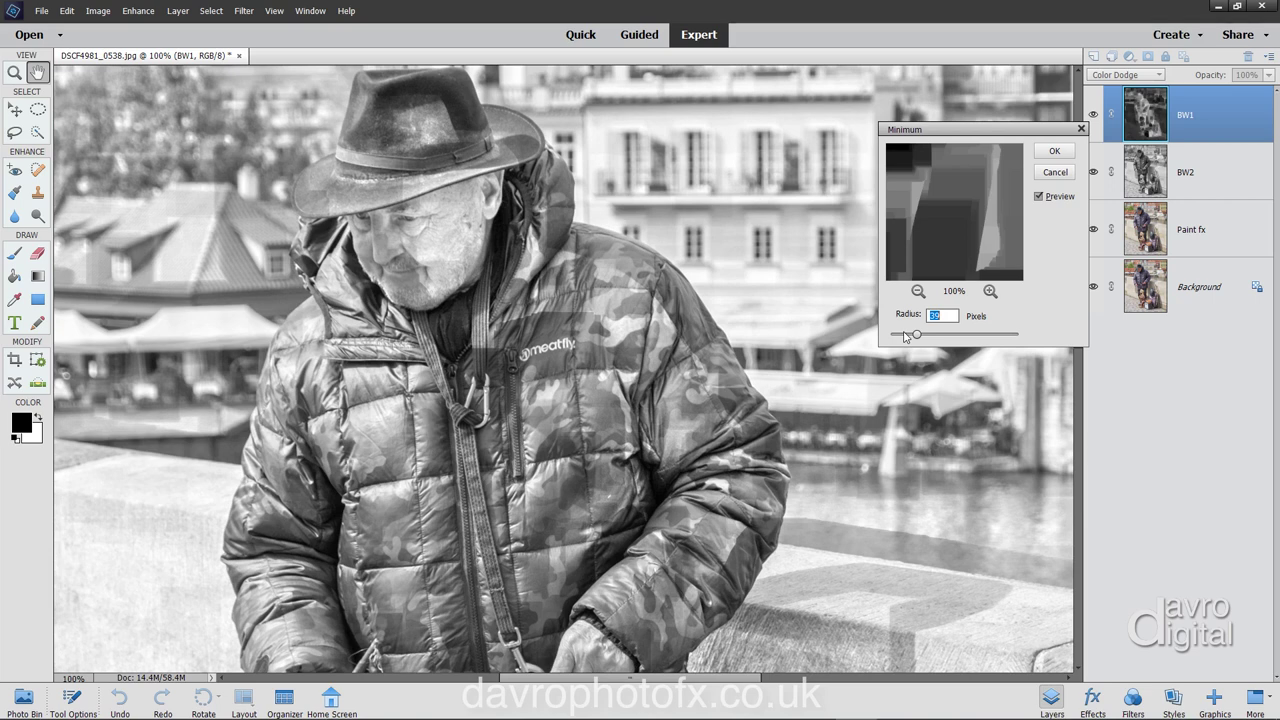
drag(917, 336, 896, 337)
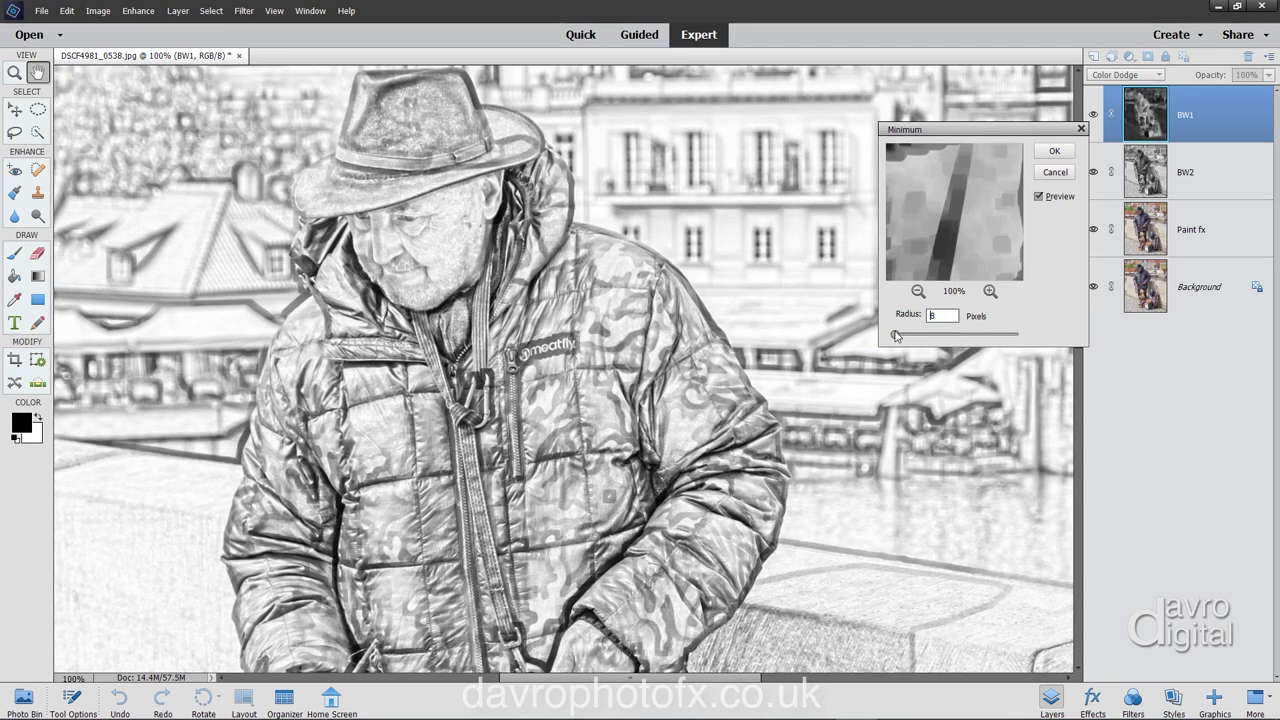
drag(896, 336, 895, 336)
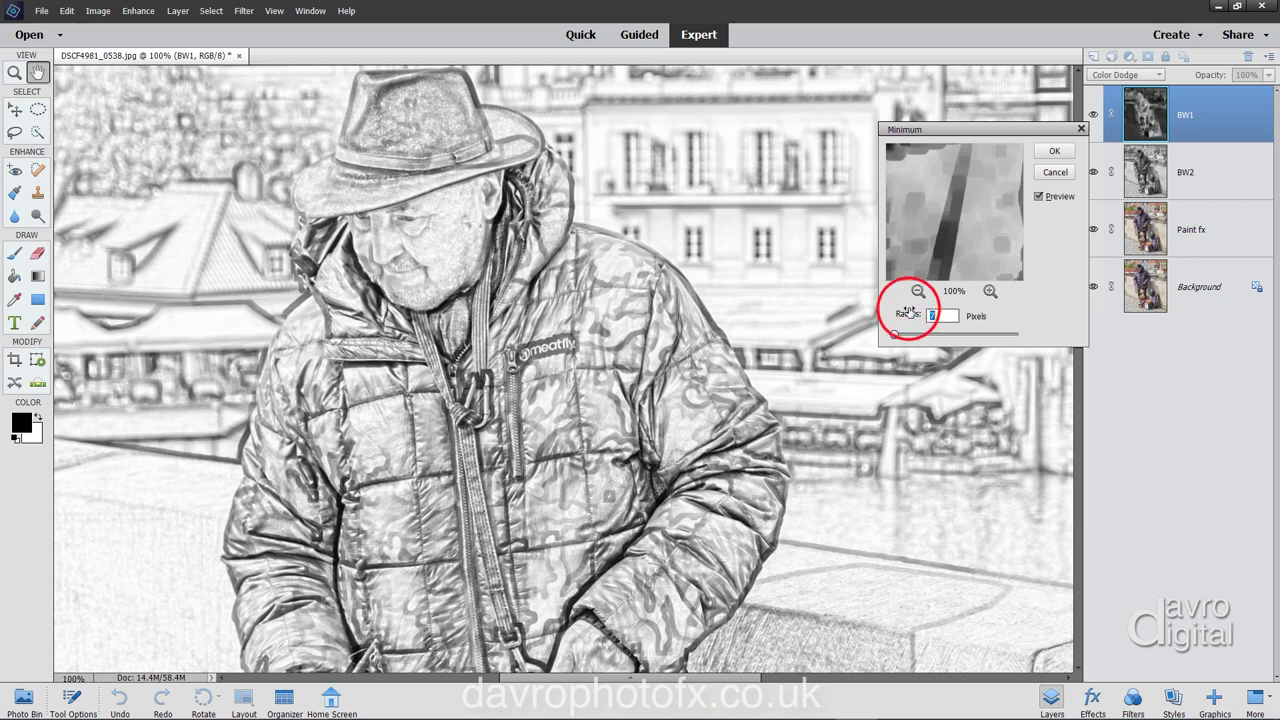
drag(907, 313, 903, 313)
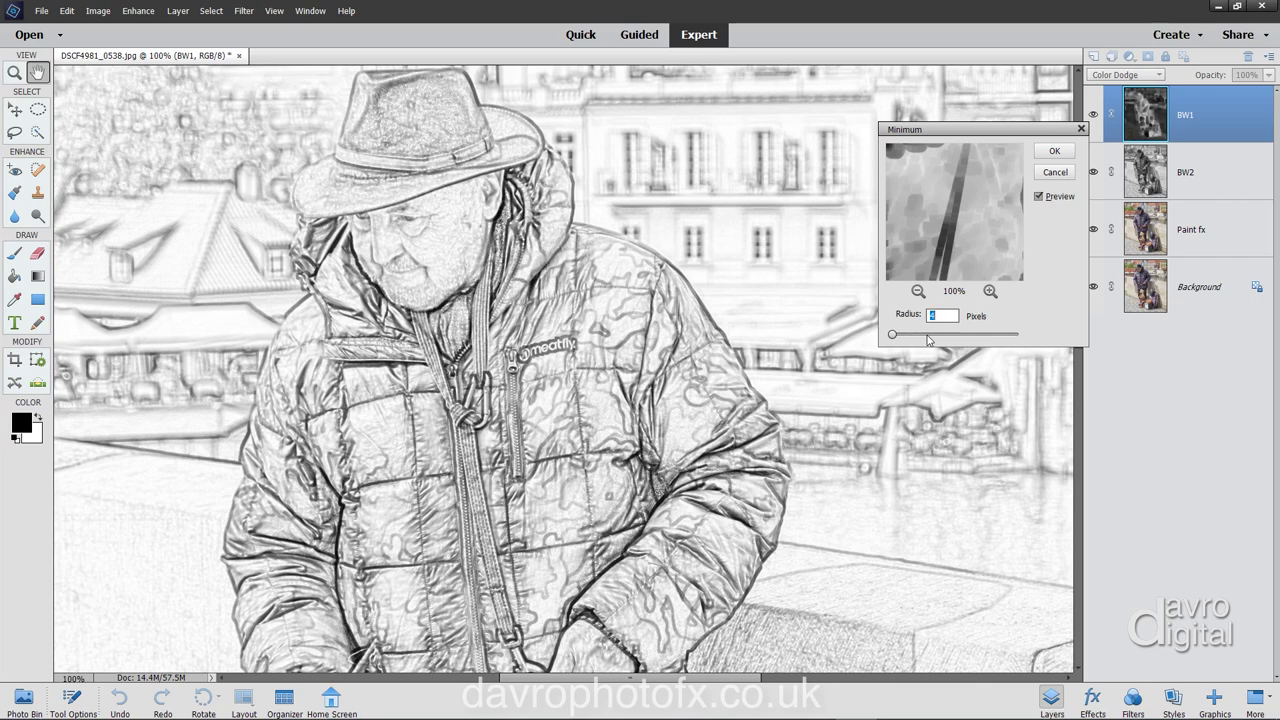
Try Minimum radii of 1, 2 and 3, then apply the filter at 2 pixels.
text(1)
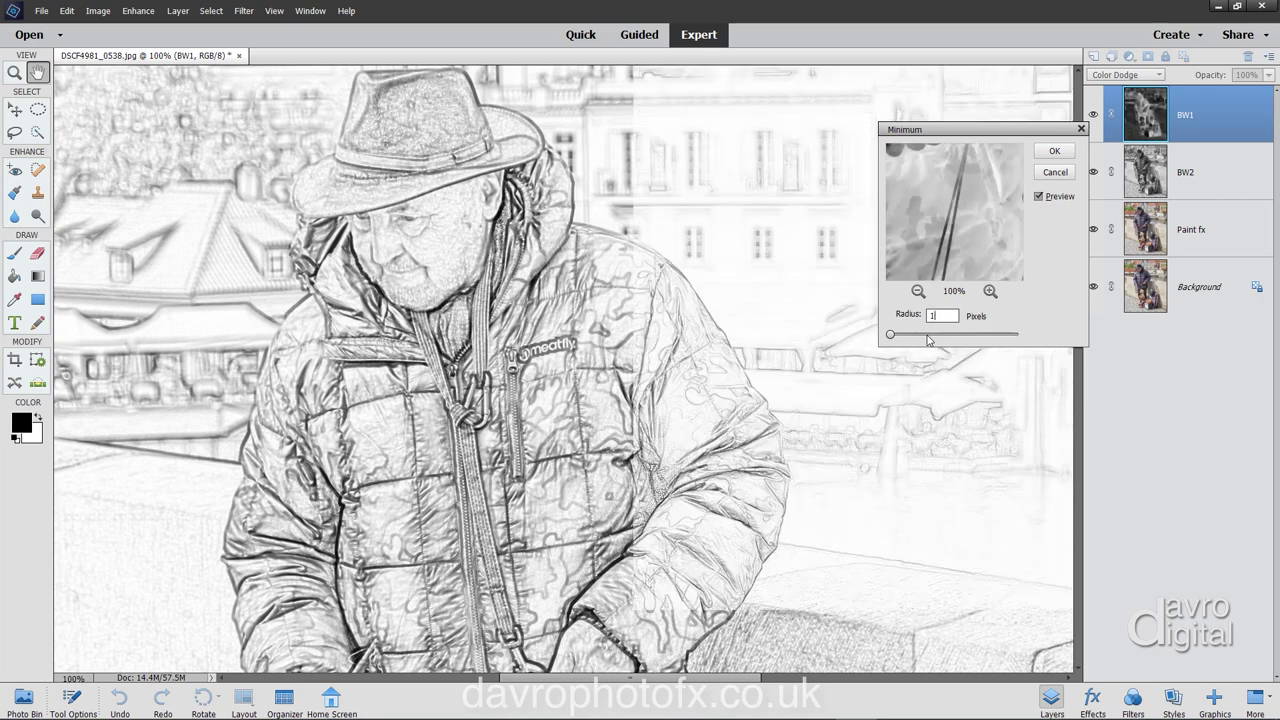
double_click(941, 316)
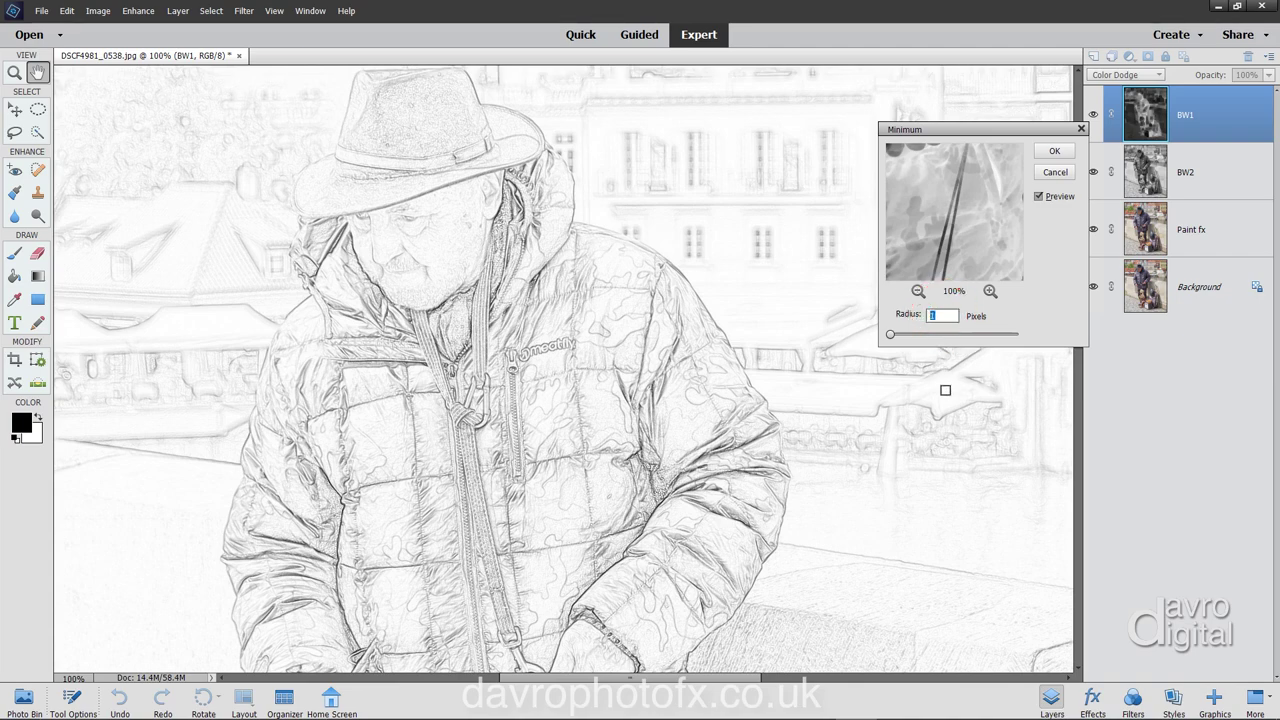
text(2)
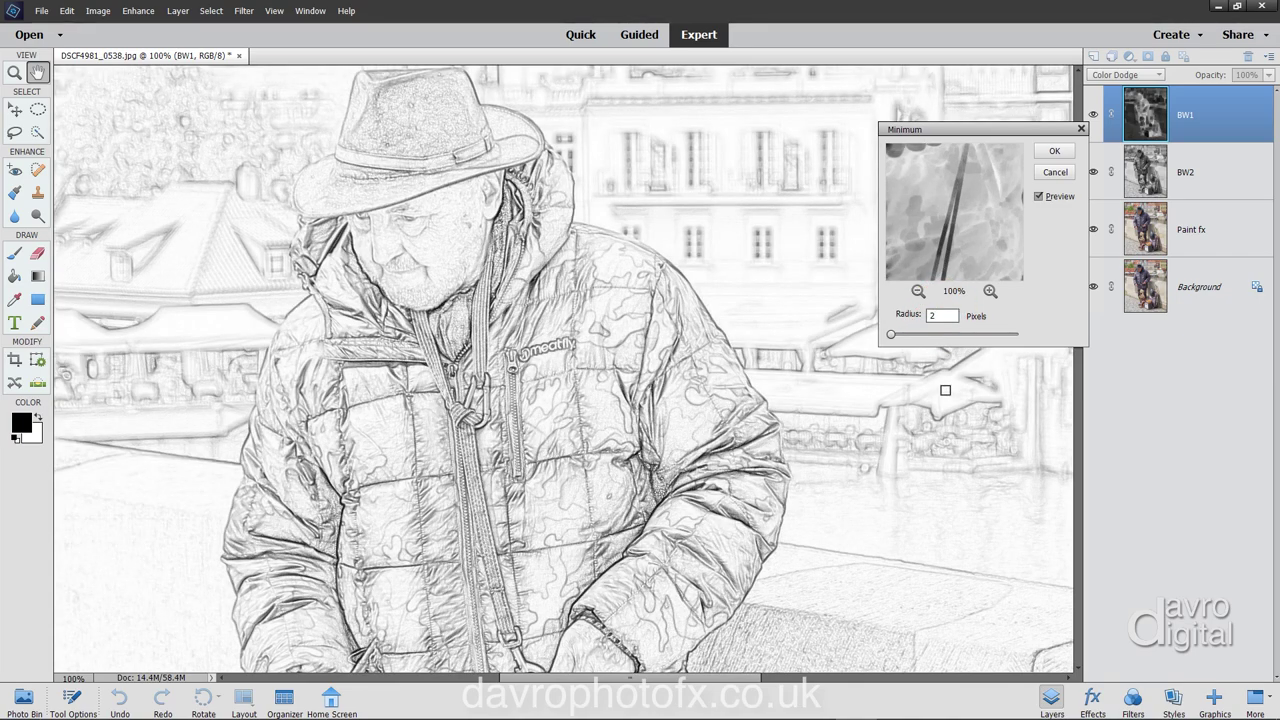
double_click(935, 316)
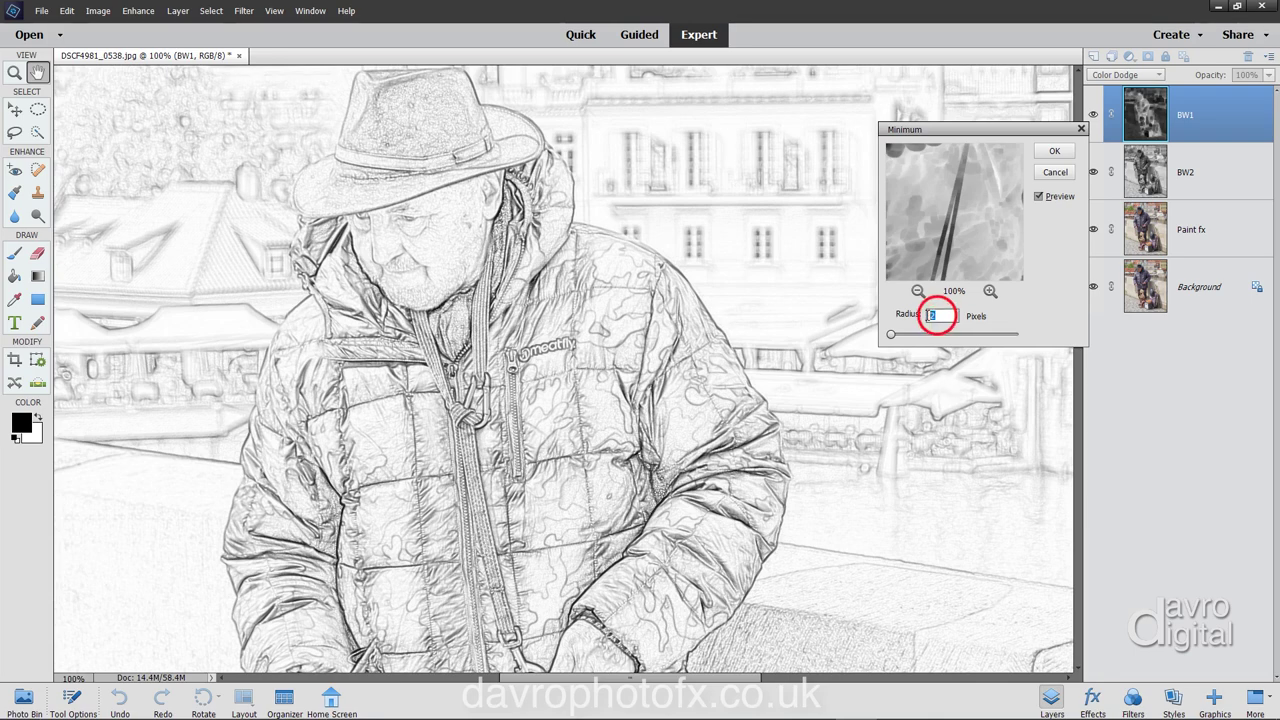
text(3)
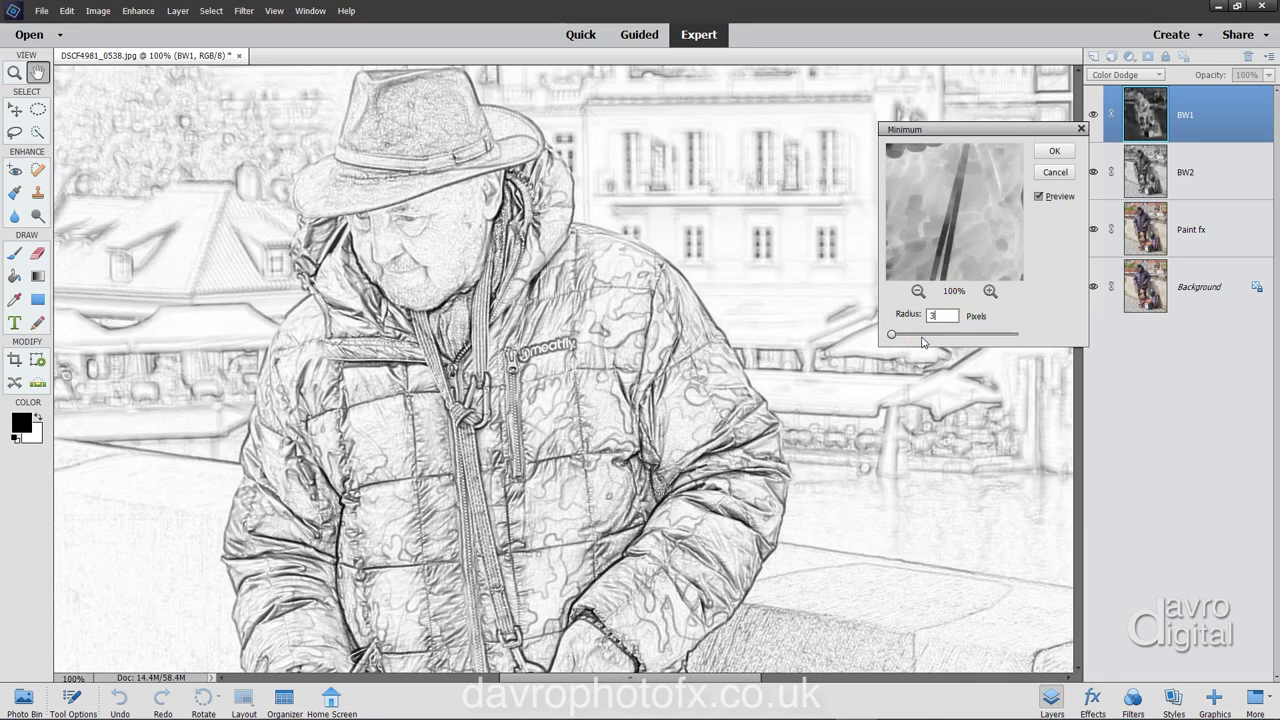
double_click(937, 314)
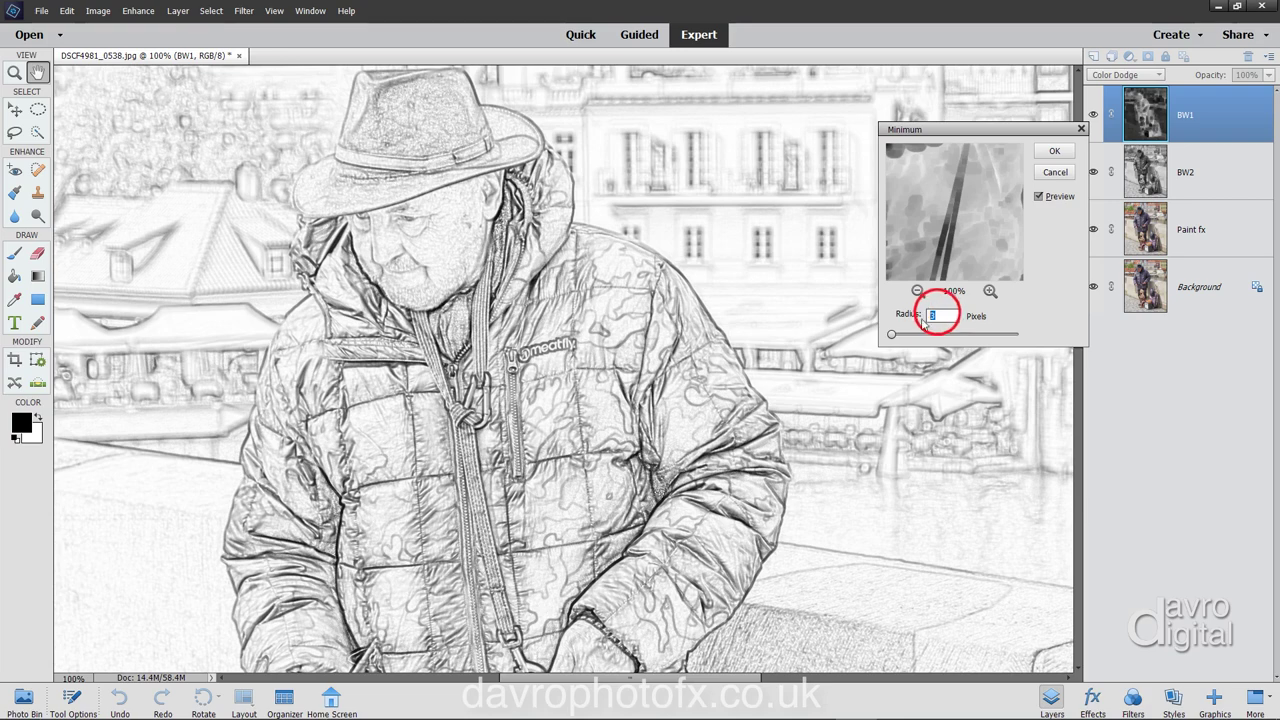
text(2)
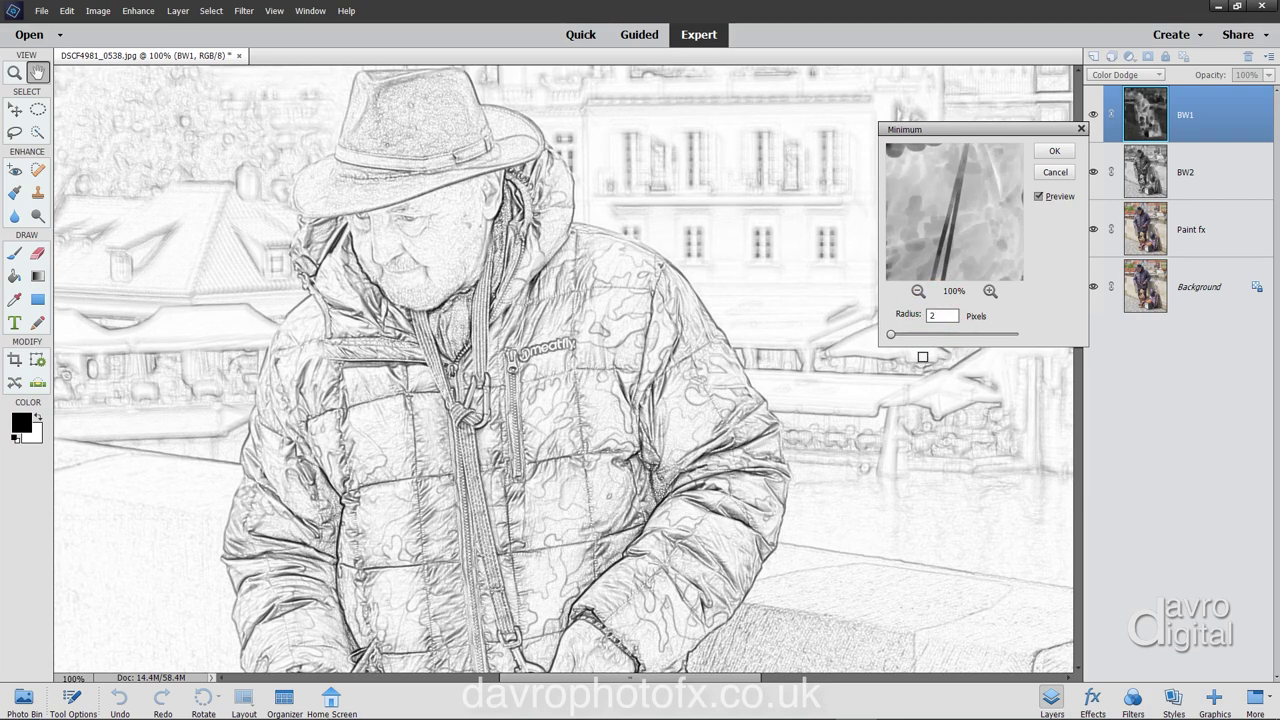
click(1055, 151)
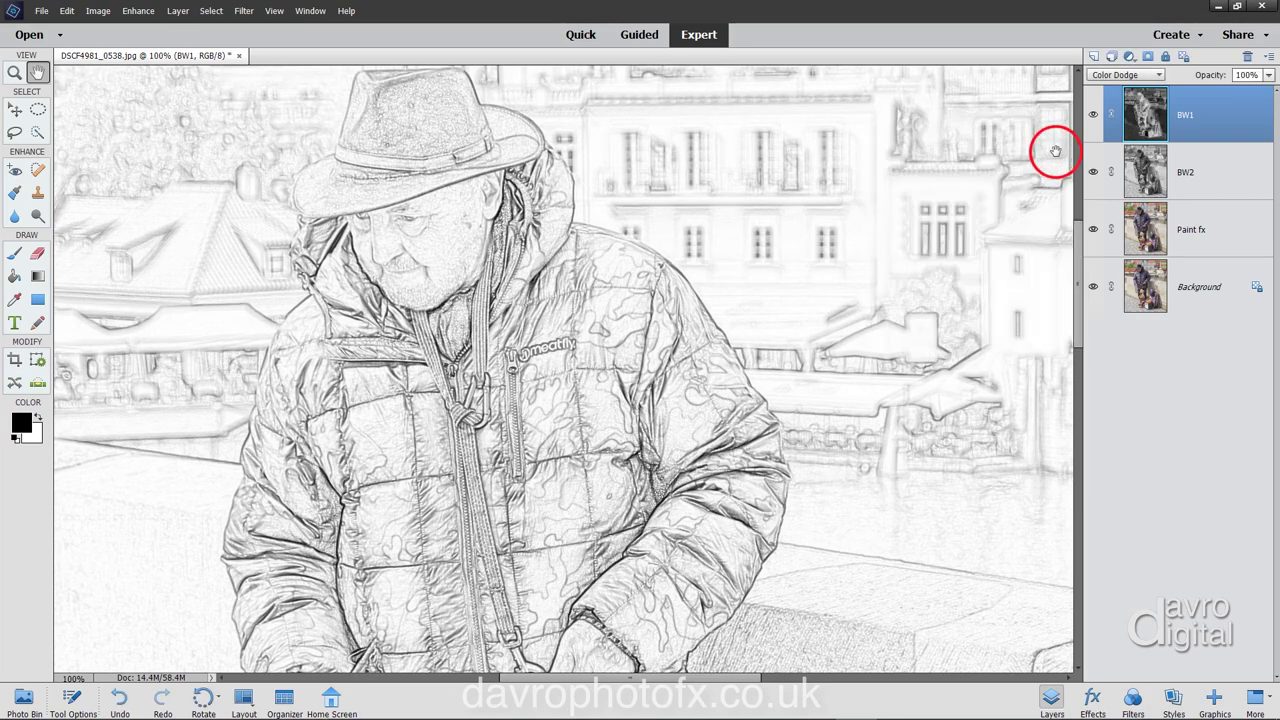
Fit the whole pencil-sketch image in the window.
scroll(910, 200, down, 1)
scroll(910, 200, left, 1)
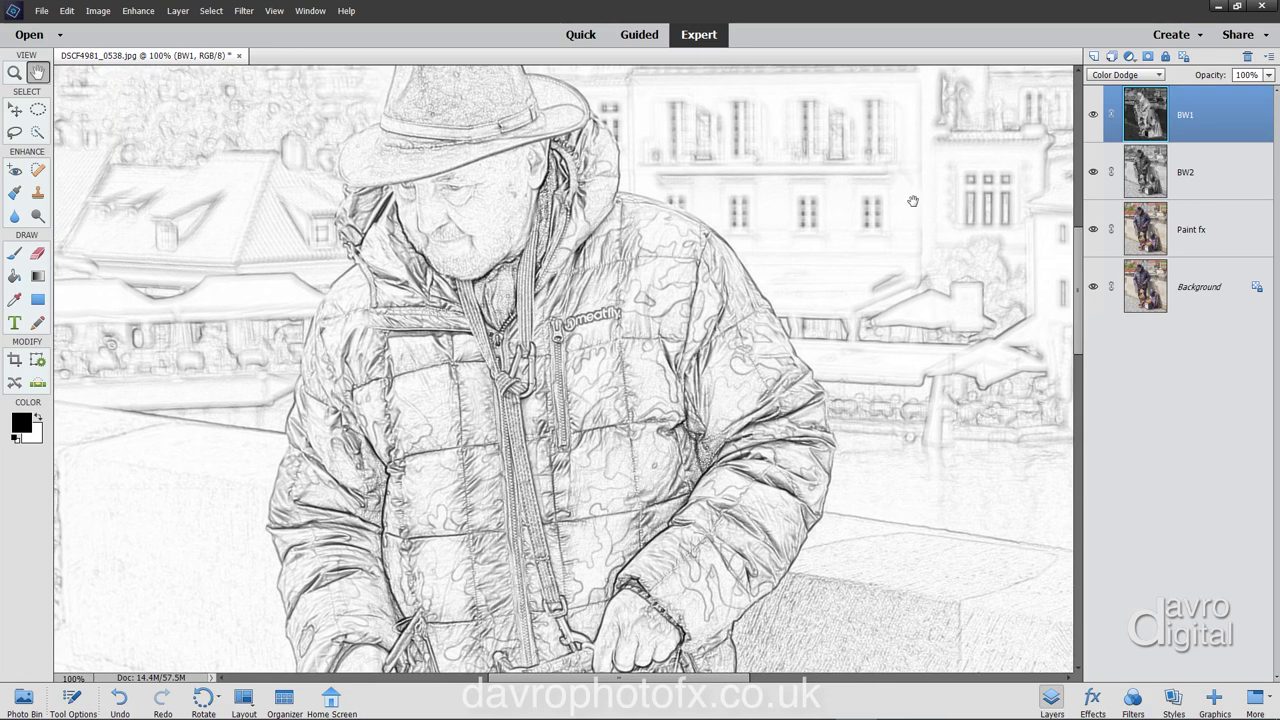
key(ctrl+0)
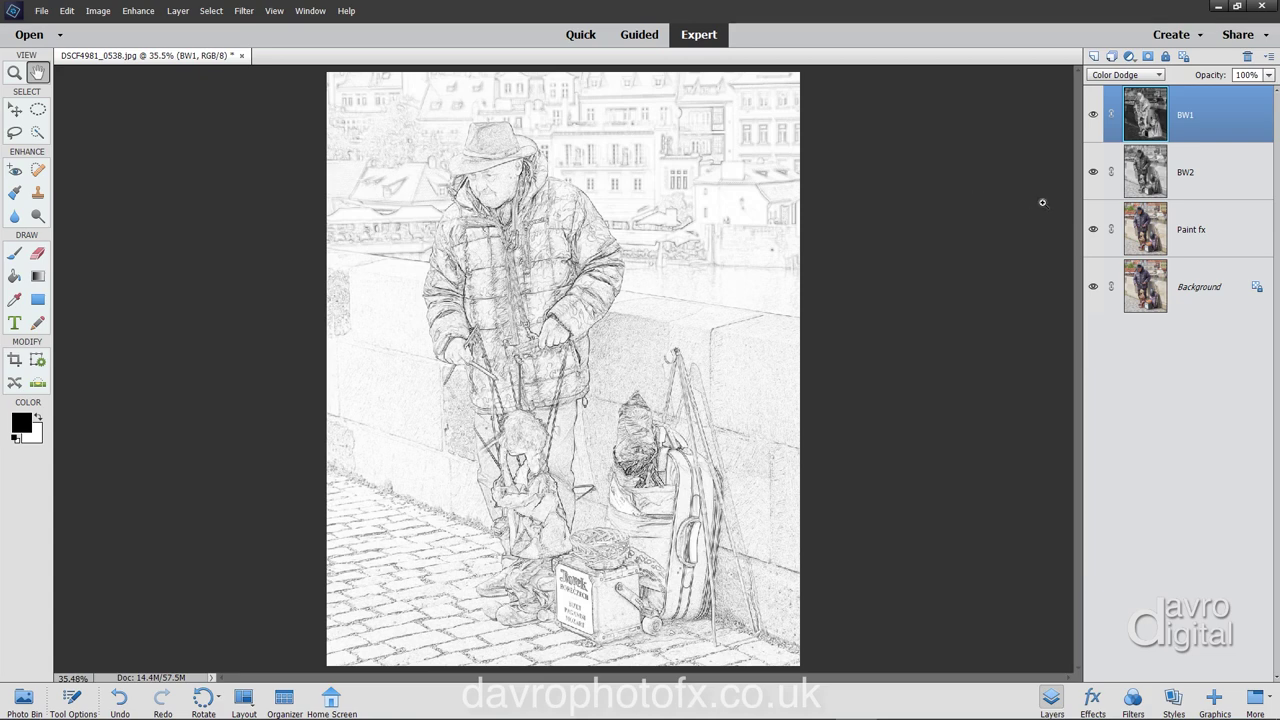
View BW1 alone by hiding the other layers, then show BW2, Paint fx and Background again.
drag(1093, 172, 1093, 296)
key(ctrl+i)
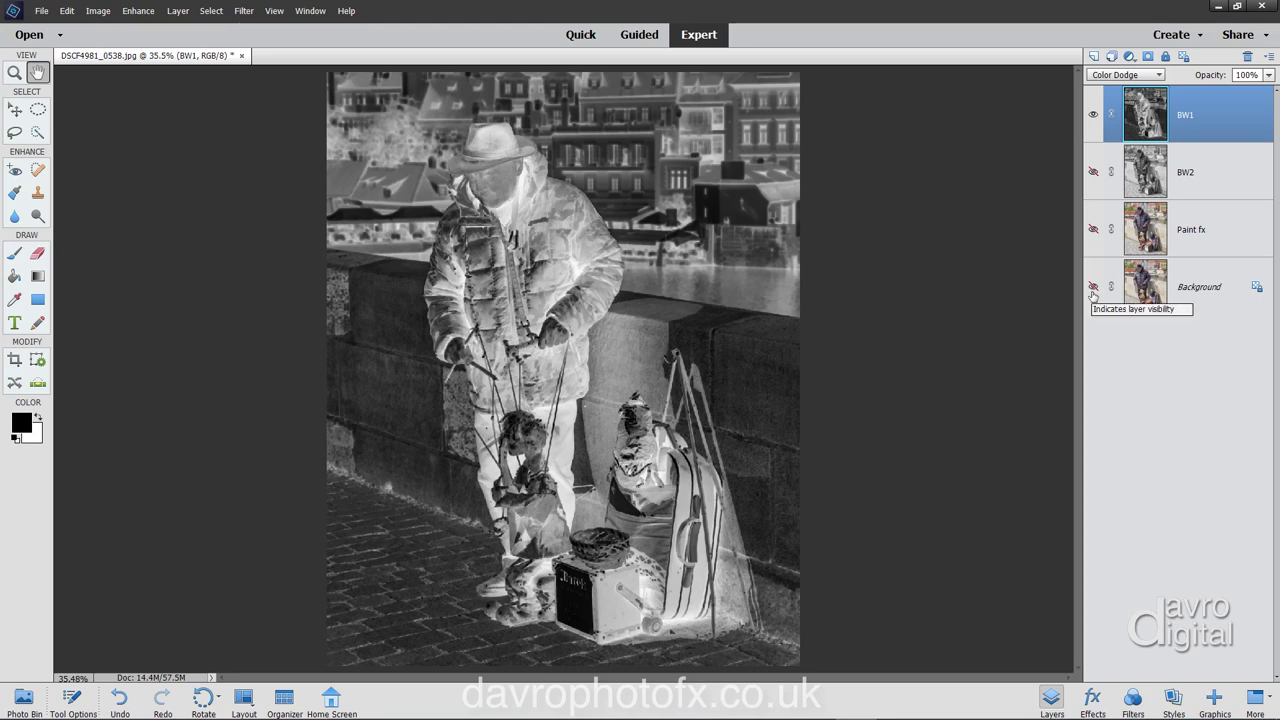
drag(1093, 290, 1092, 171)
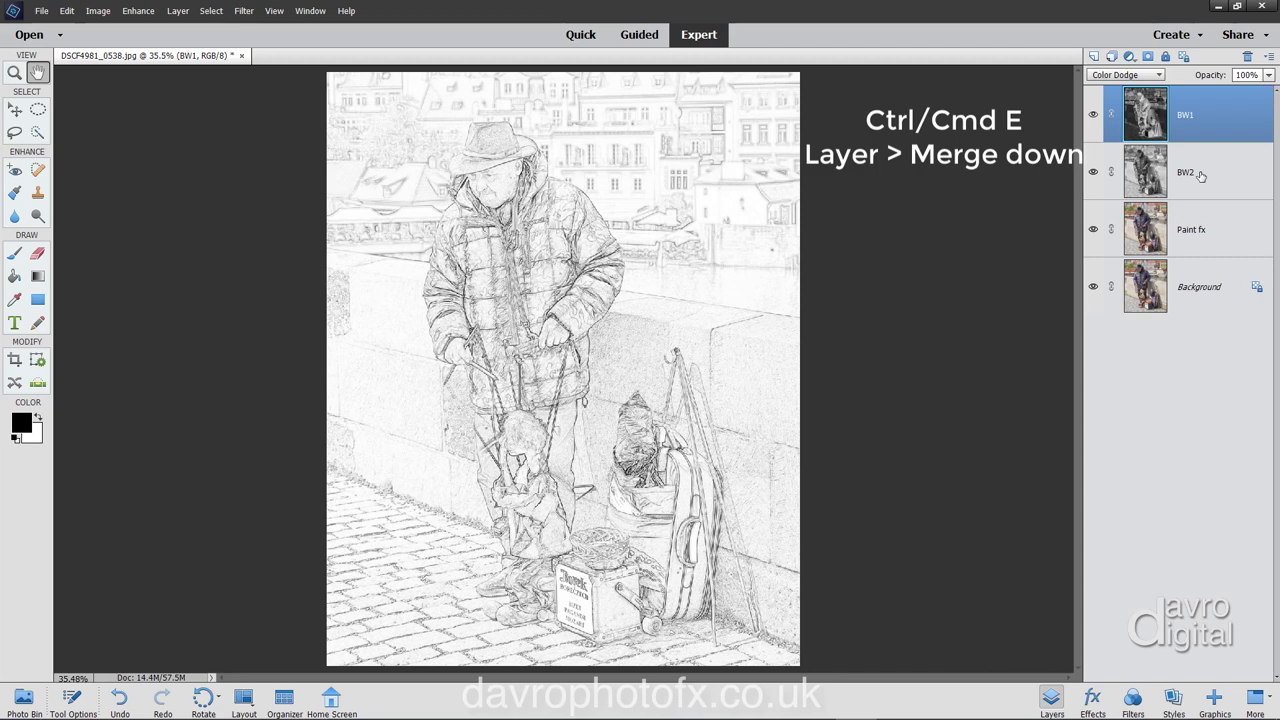
Try merging BW1 into BW2, undo the merge, and hide BW2 for a coloured-pencil look.
key(ctrl+e)
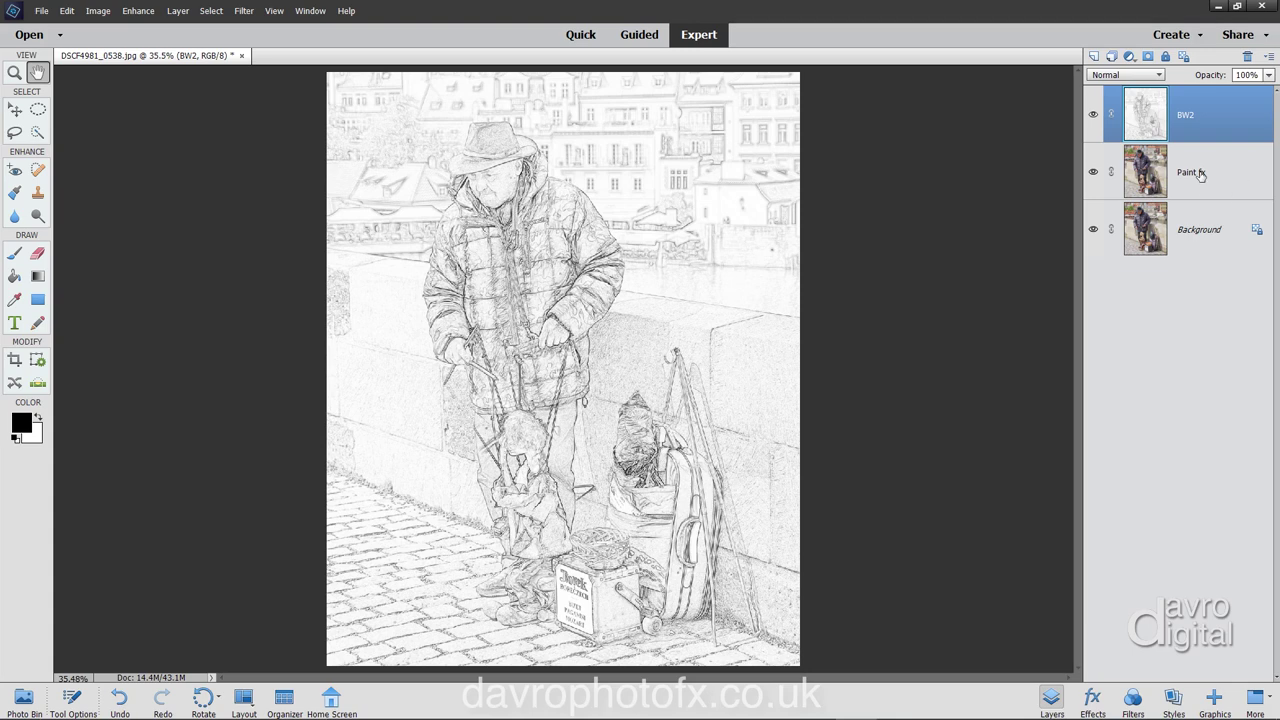
key(ctrl+z)
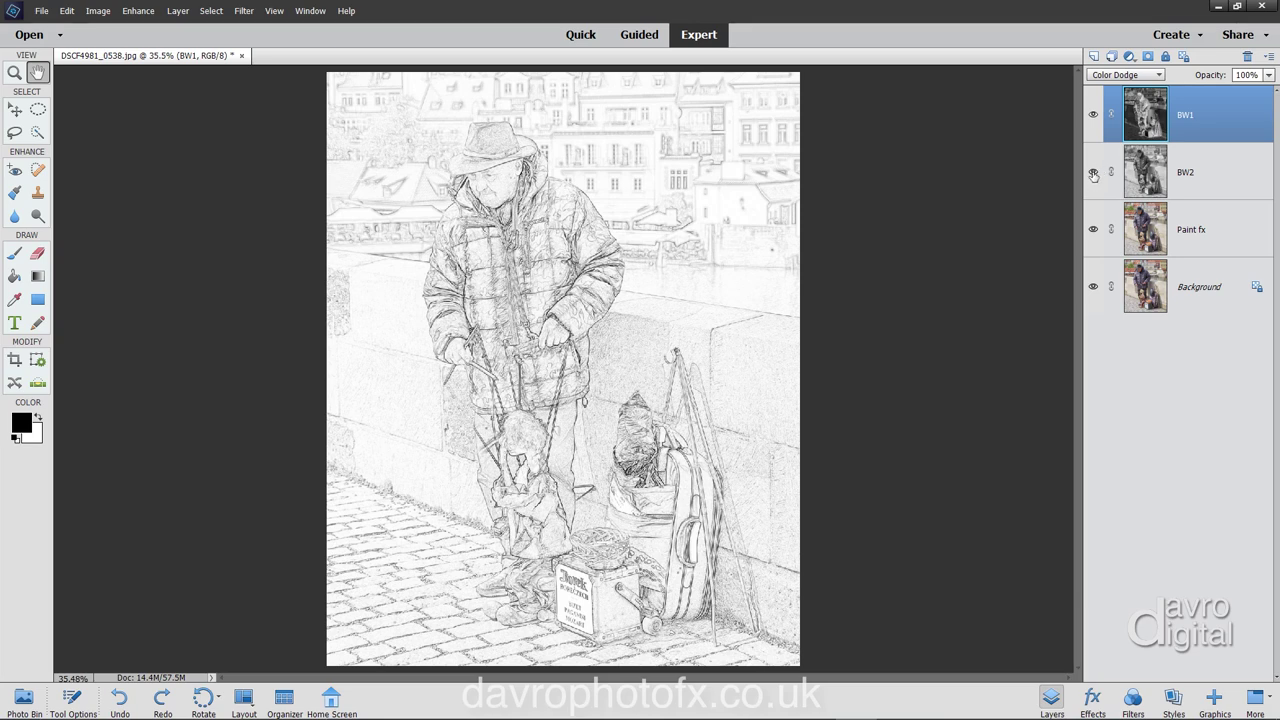
click(1093, 173)
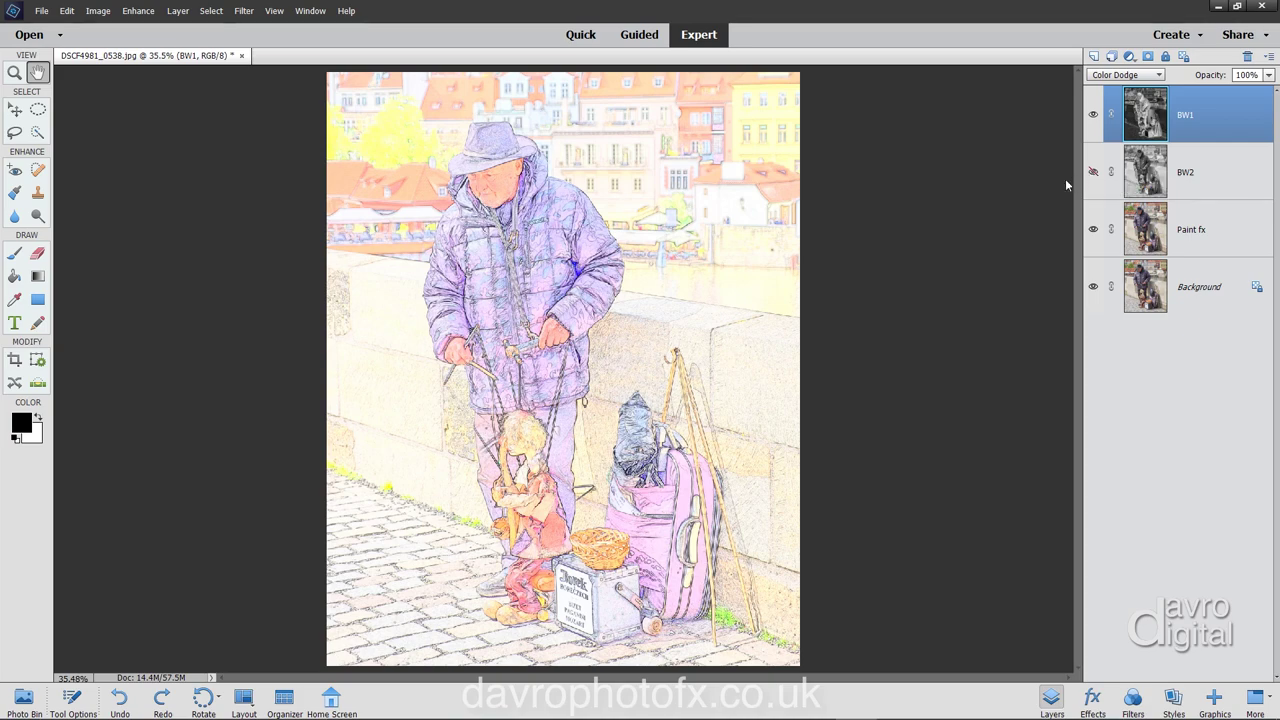
Zoom in twice on the puppeteer, centre him in view, and select the Paint fx layer.
click(616, 225)
click(616, 222)
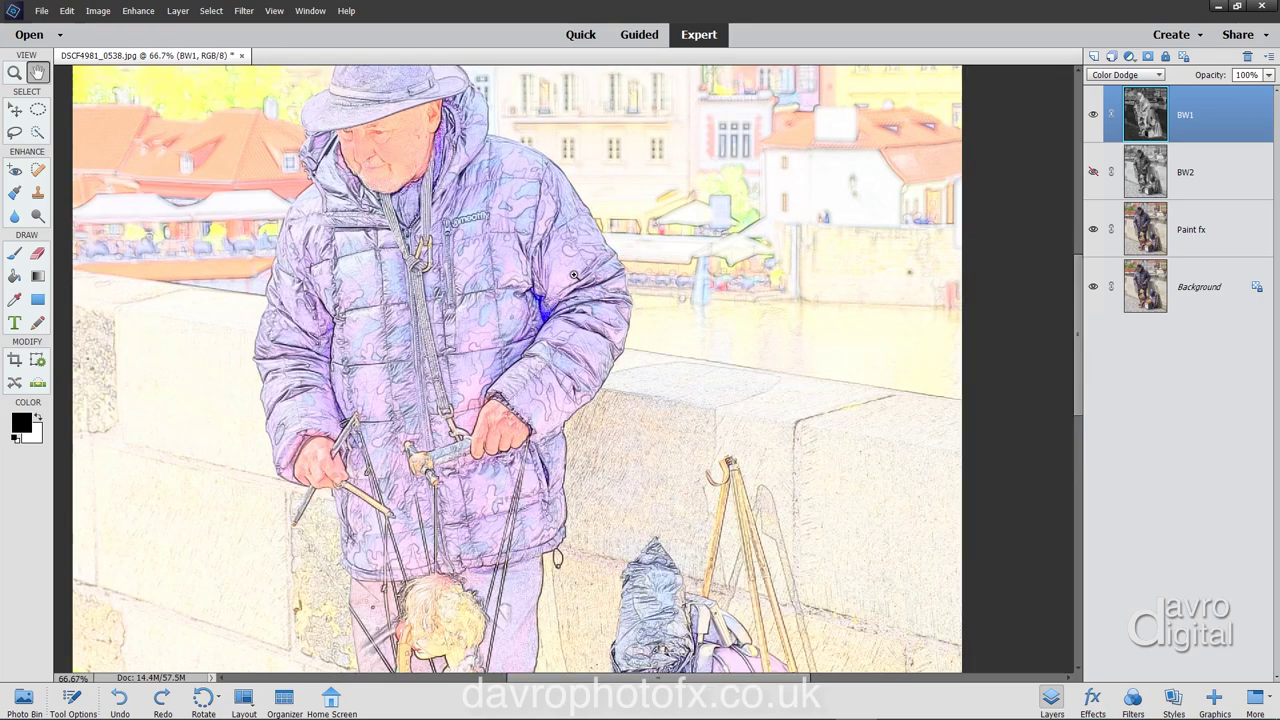
drag(570, 276, 514, 297)
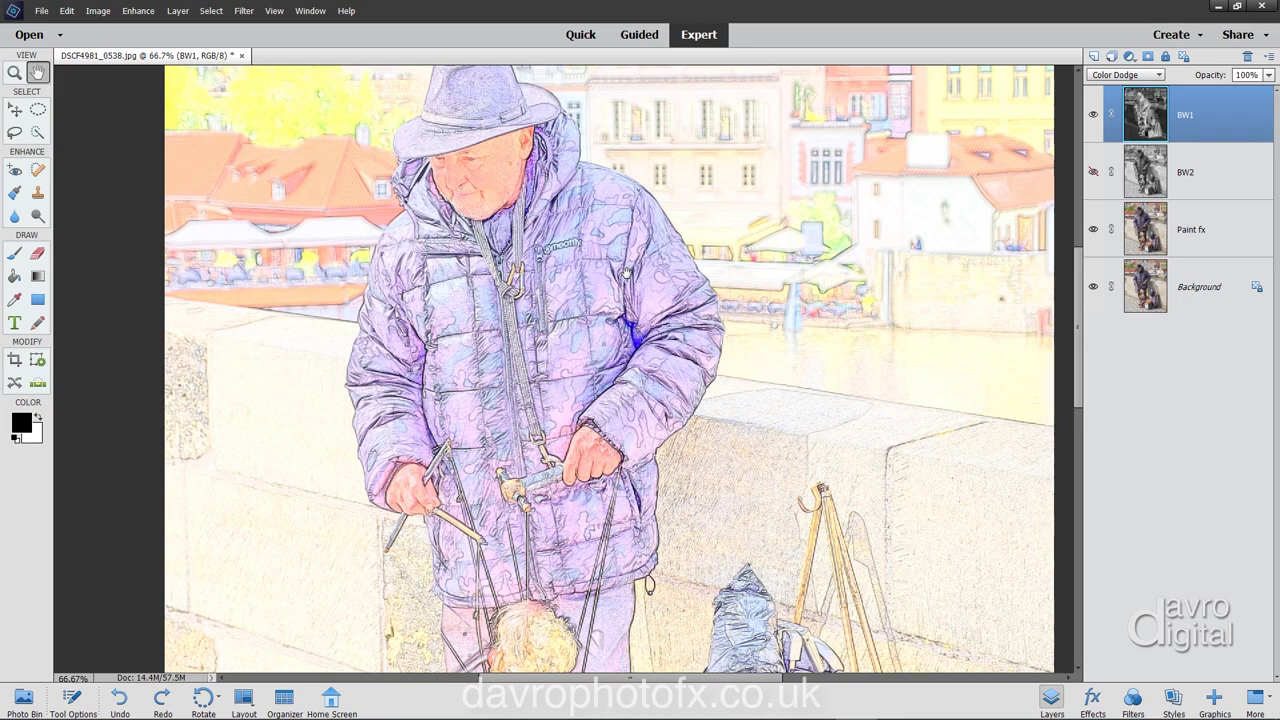
click(1206, 234)
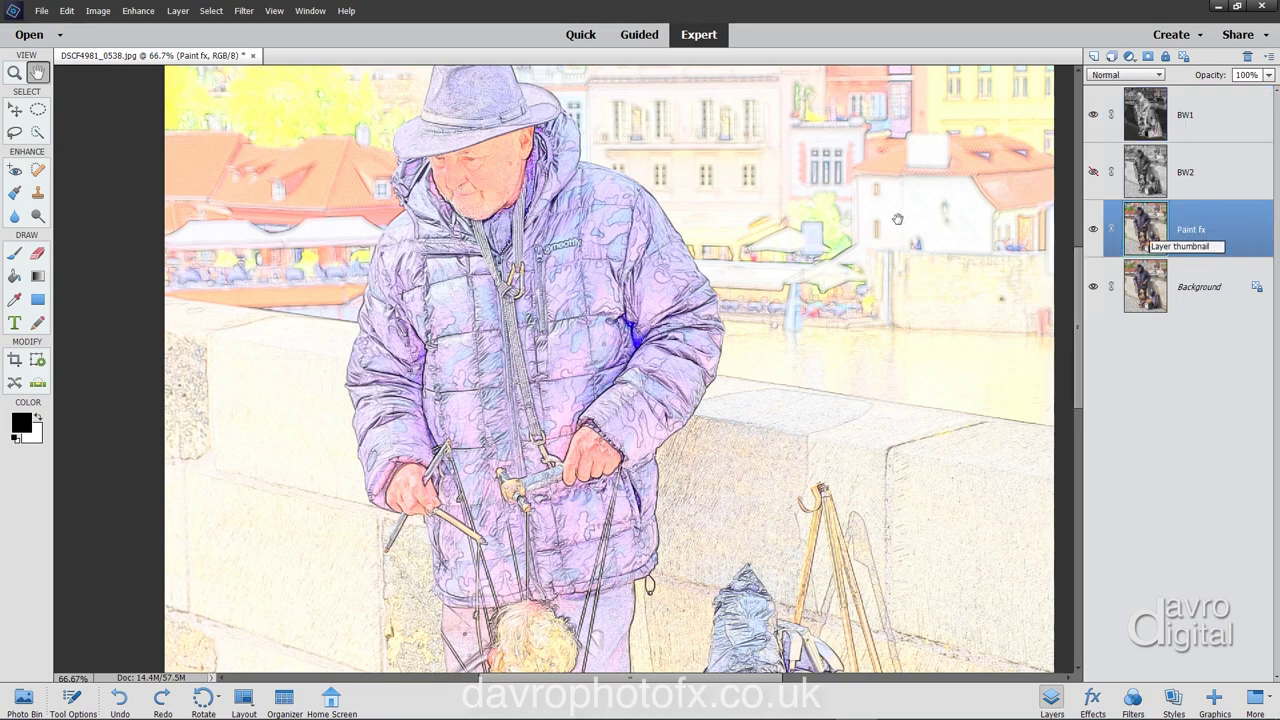
In the Filter Gallery, remove Texturizer to leave only Cutout, previewing the puppeteer at 66%.
click(244, 10)
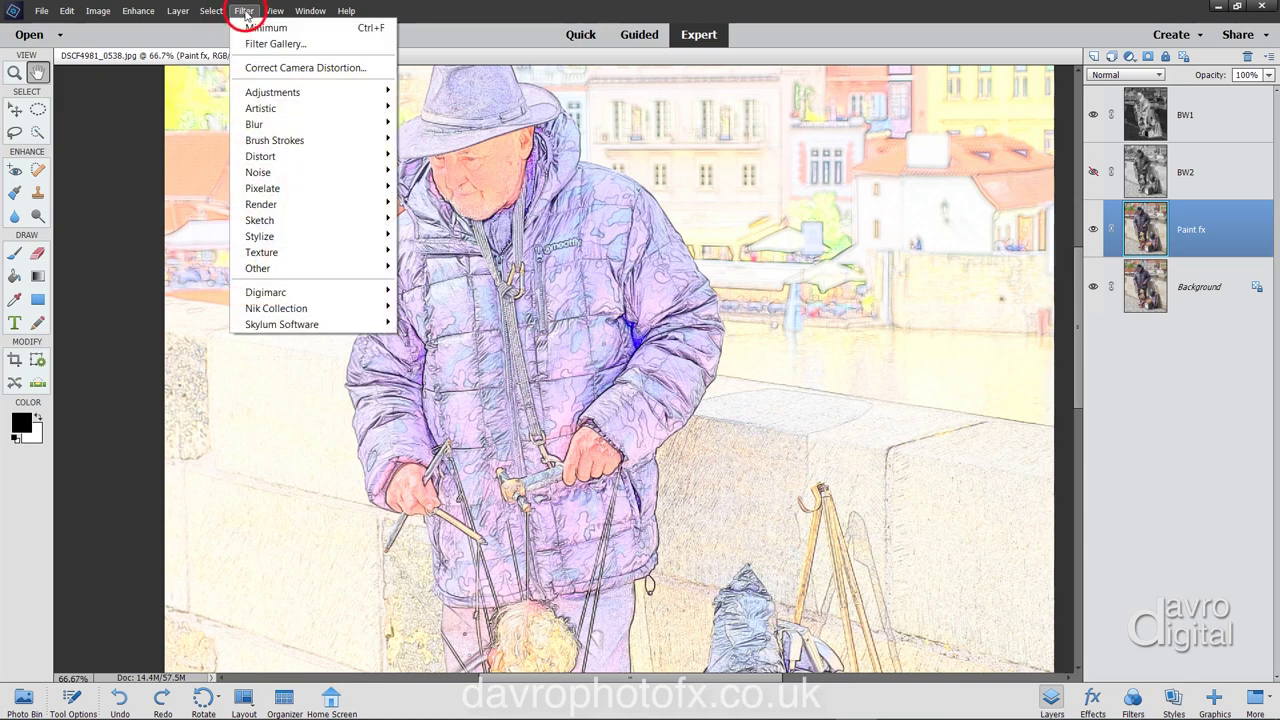
click(249, 43)
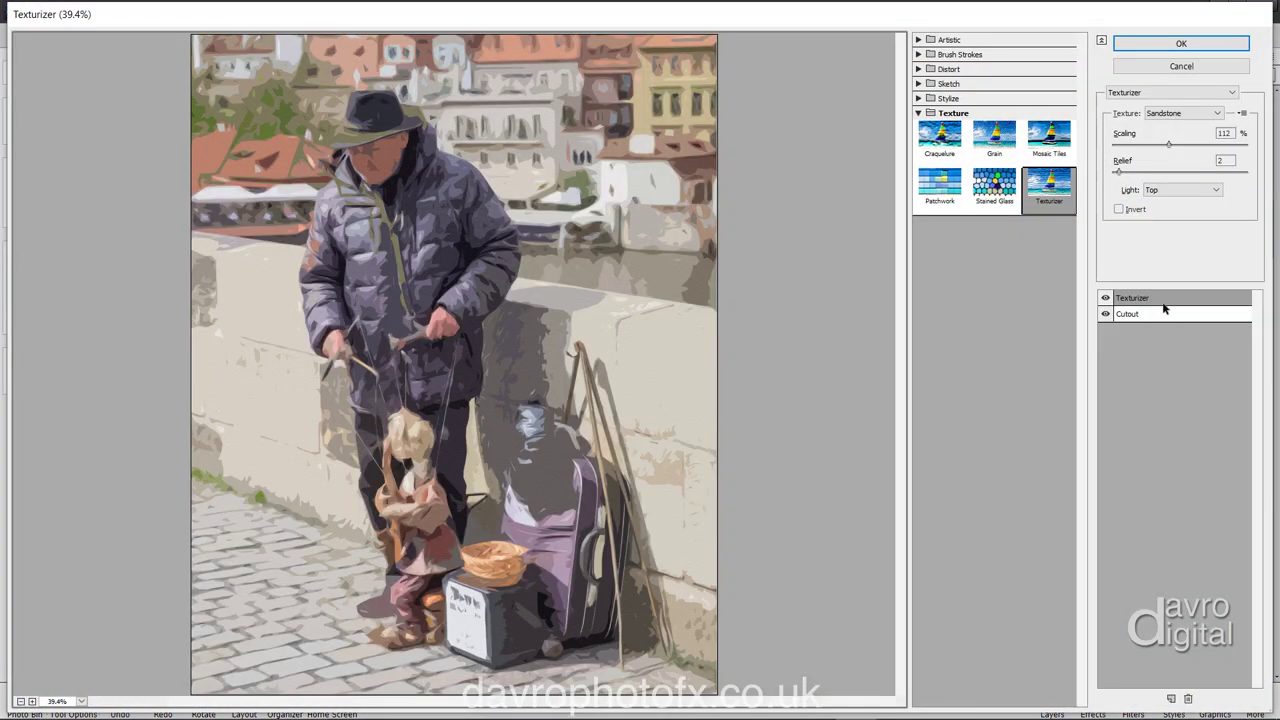
click(1187, 693)
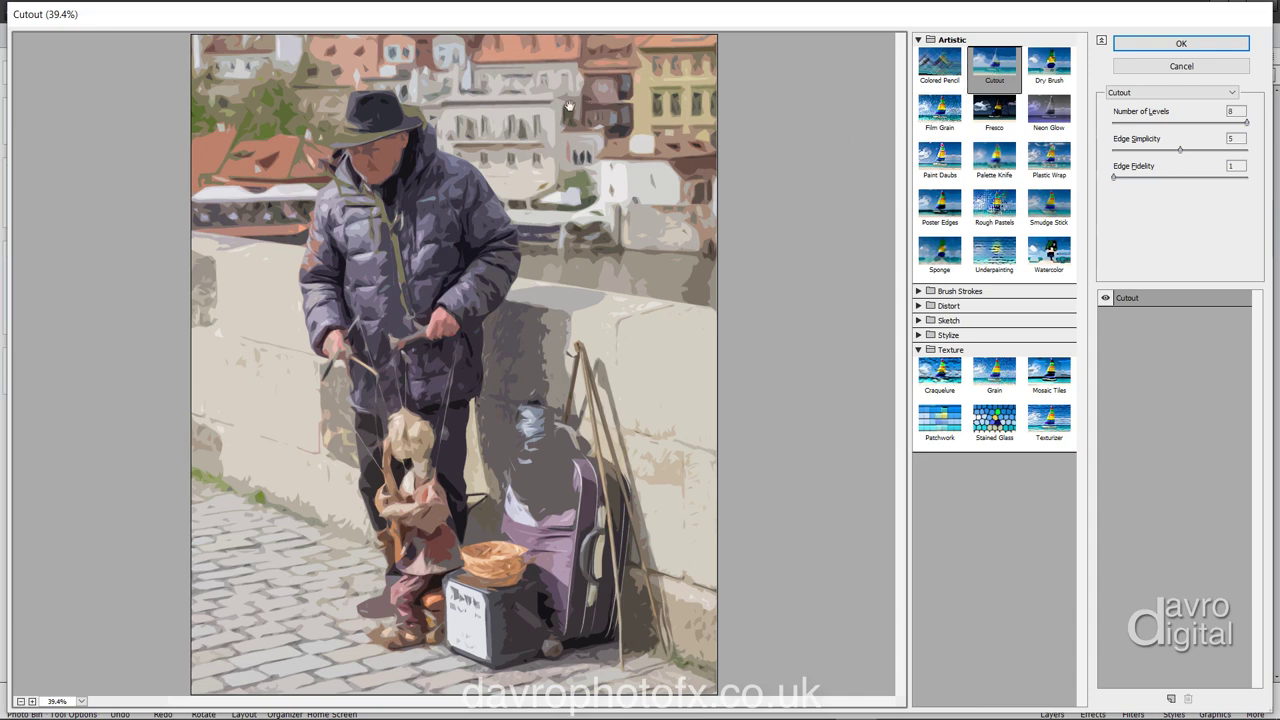
right_click(586, 128)
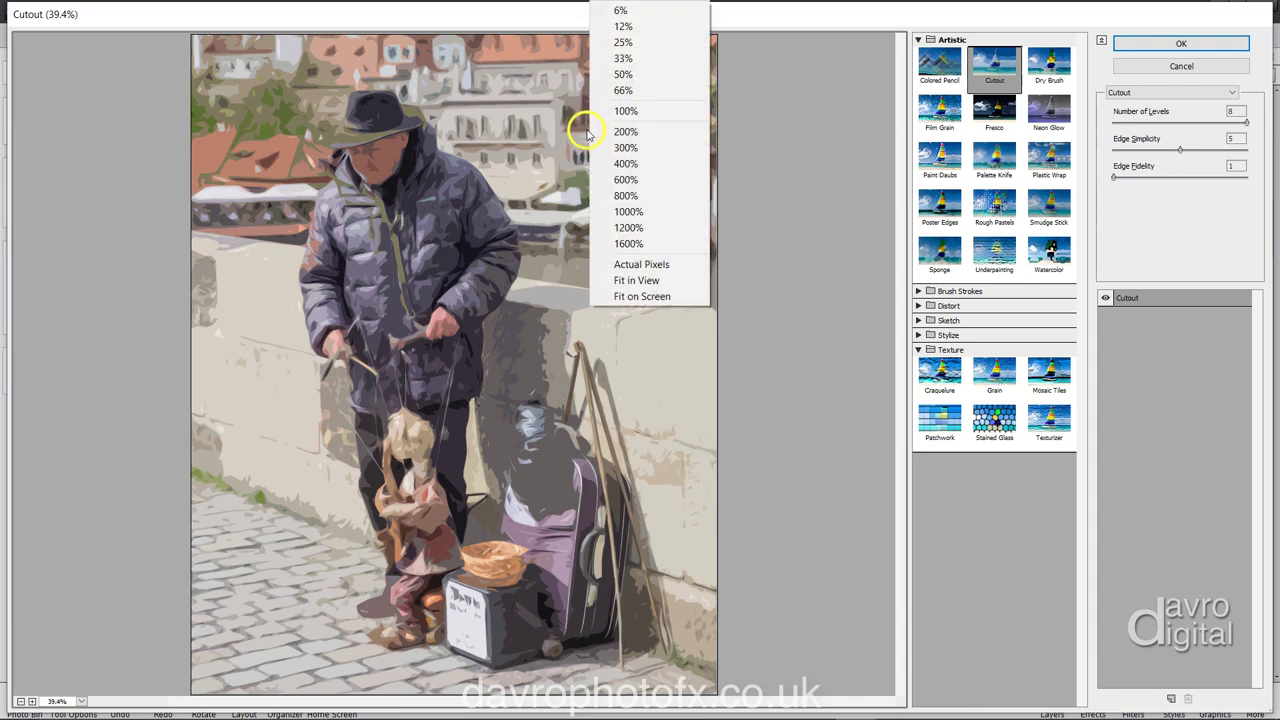
click(622, 91)
drag(425, 155, 434, 337)
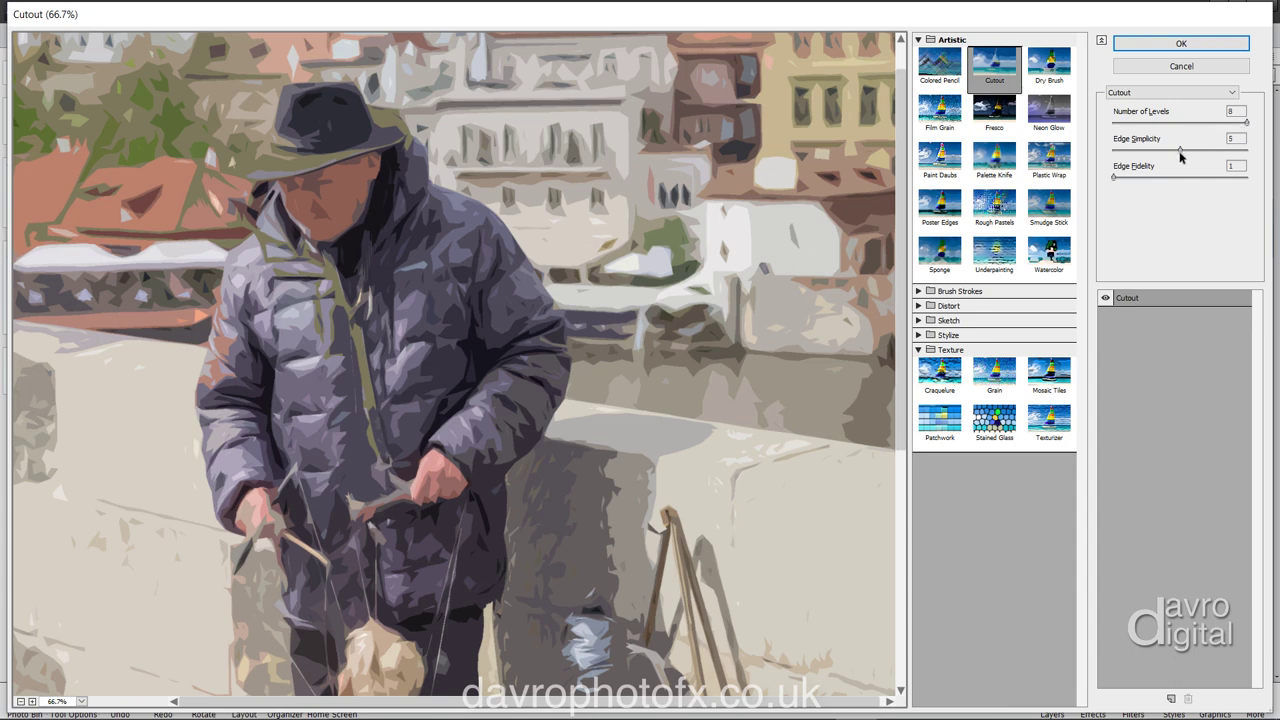
Set Cutout Edge Fidelity to 1 and fine-tune Edge Simplicity to keep detail.
click(1153, 178)
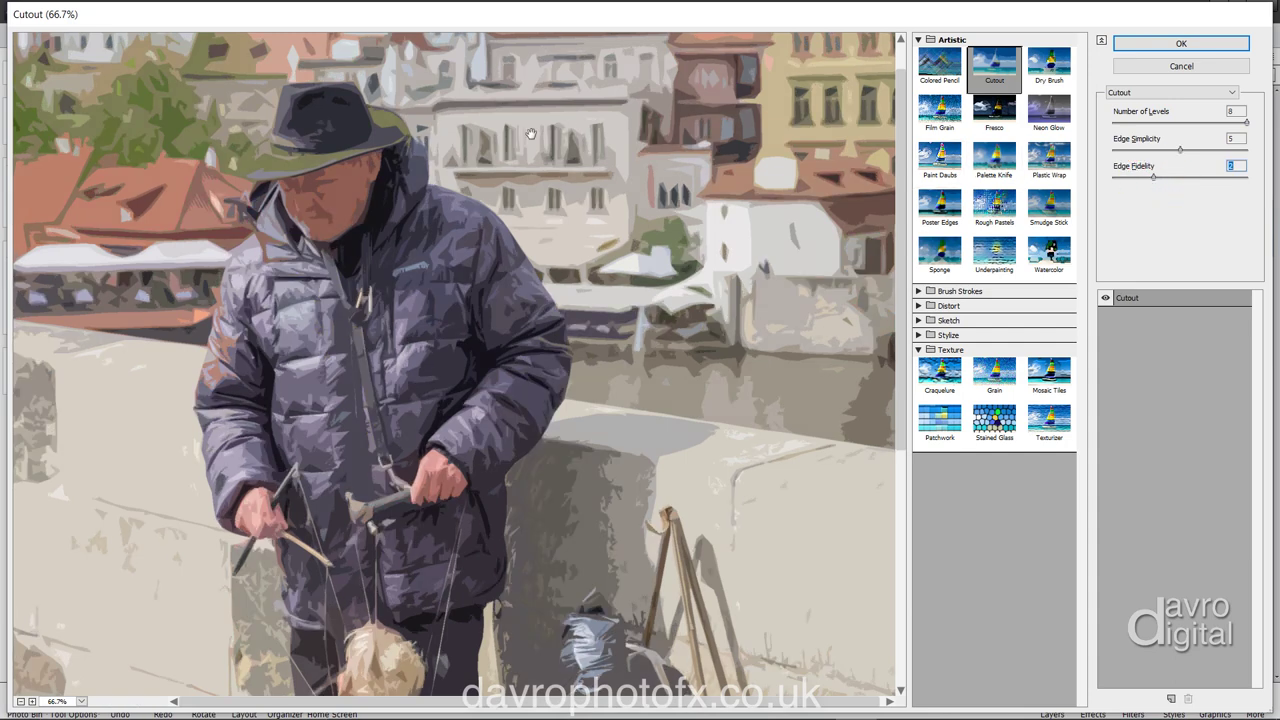
click(1114, 177)
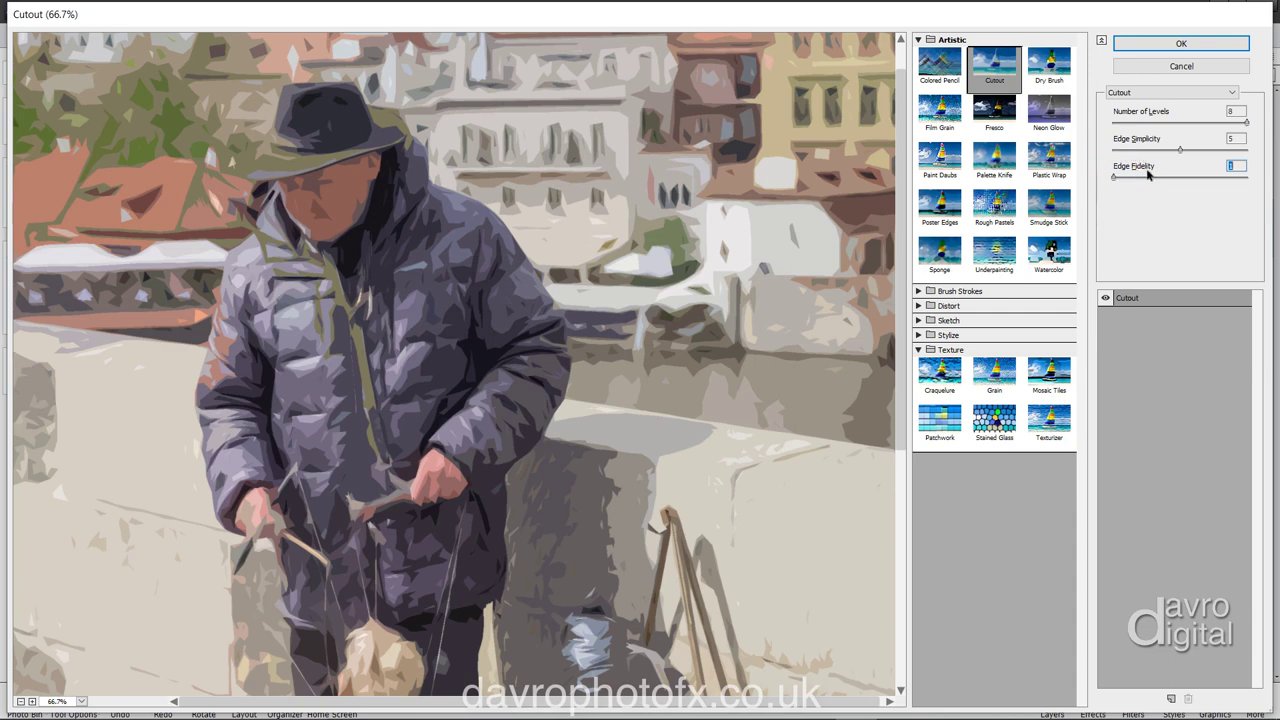
drag(1179, 150, 1191, 150)
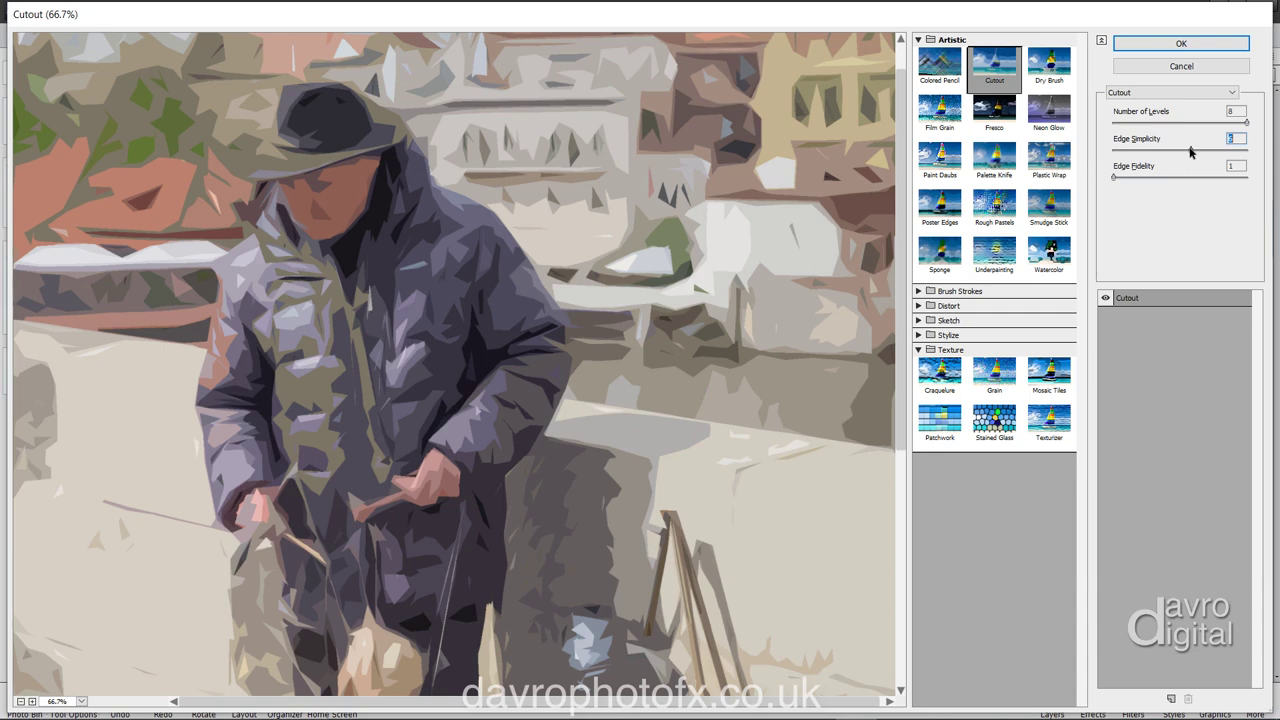
drag(1187, 151, 1183, 150)
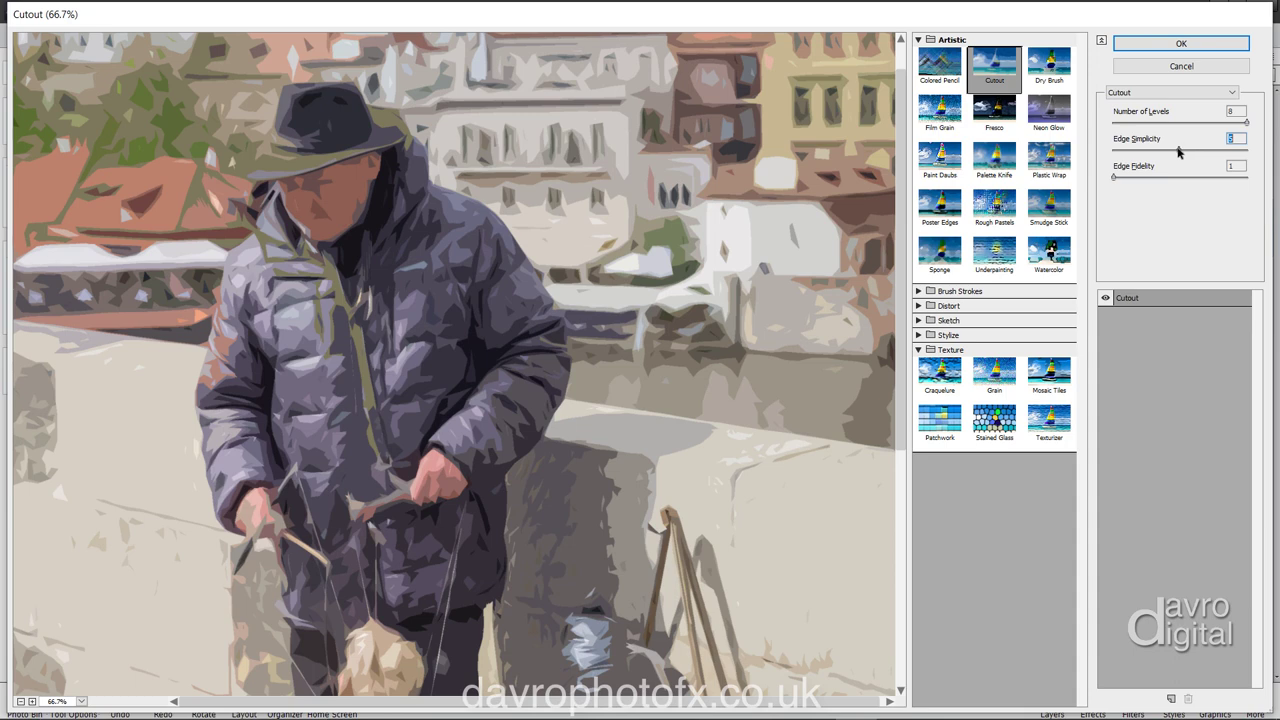
drag(1176, 151, 1173, 151)
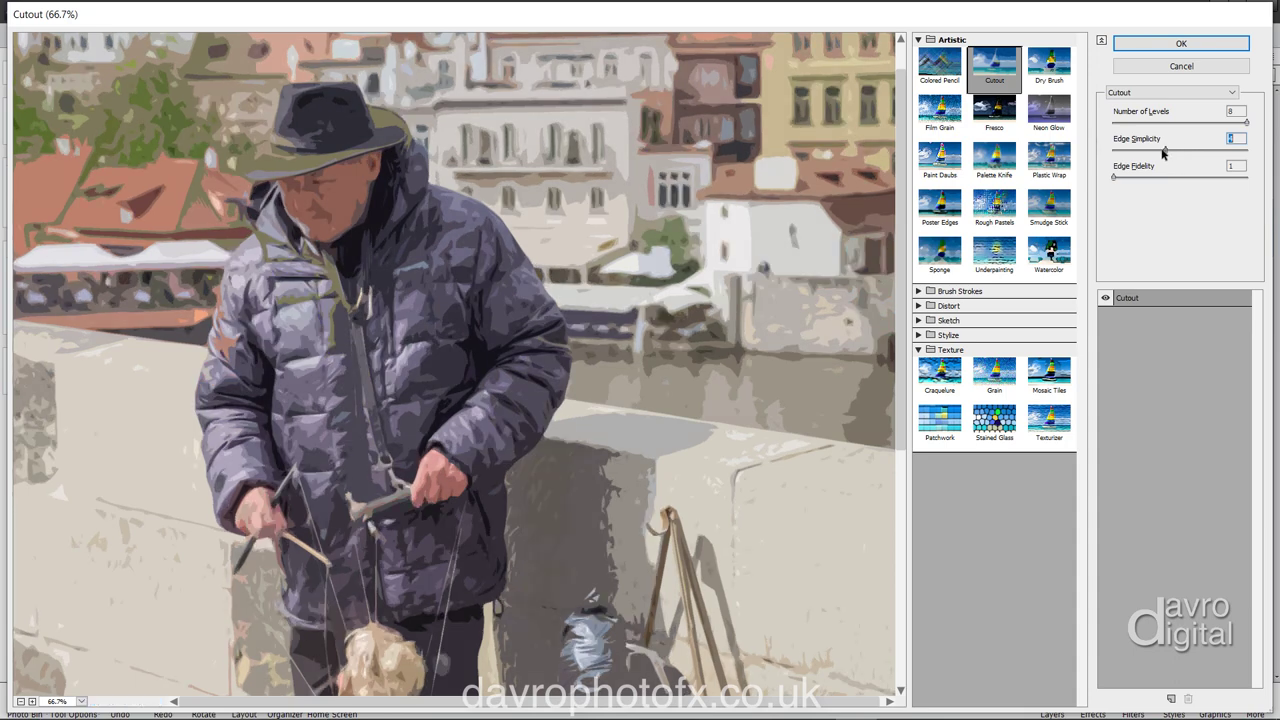
drag(1162, 151, 1180, 151)
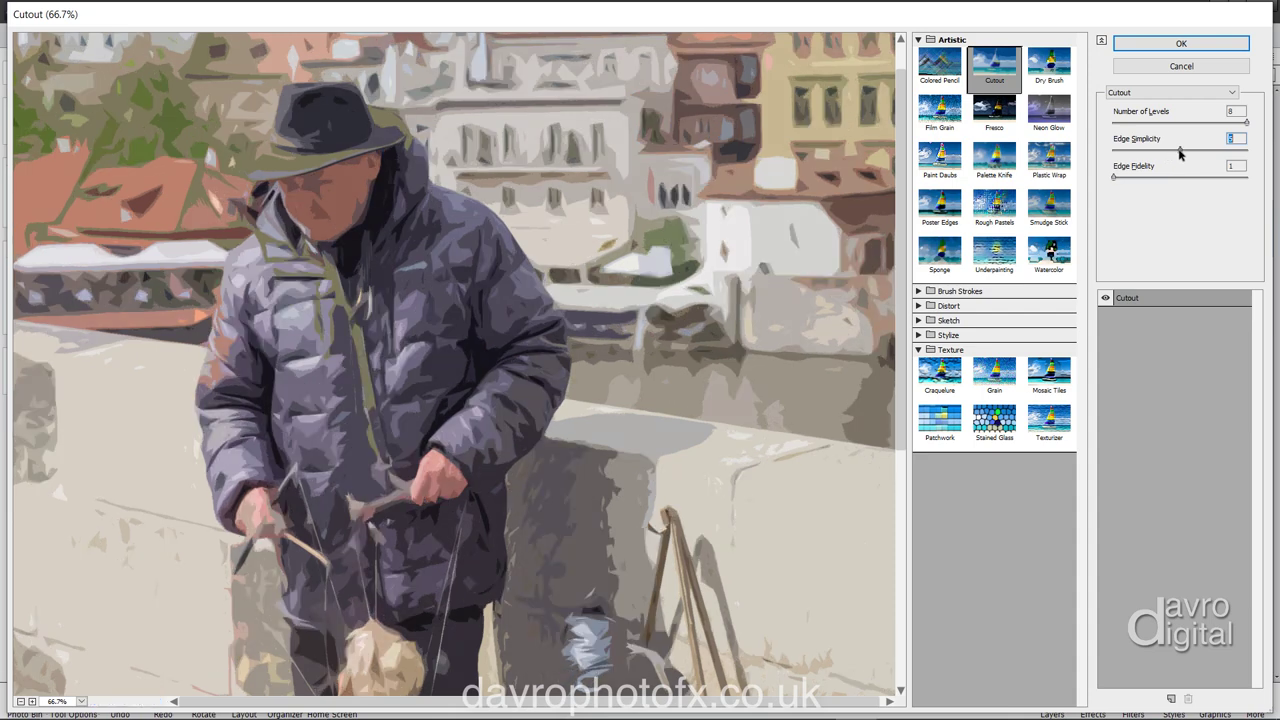
drag(1186, 151, 1189, 152)
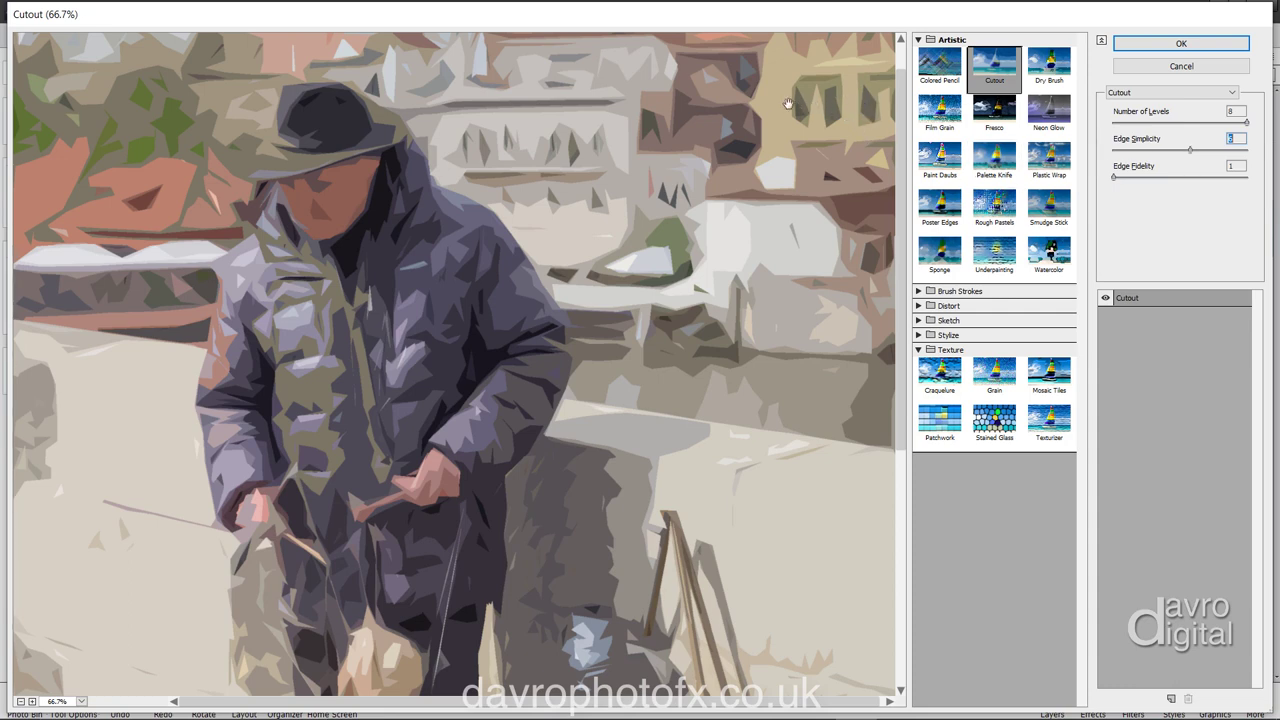
click(1187, 151)
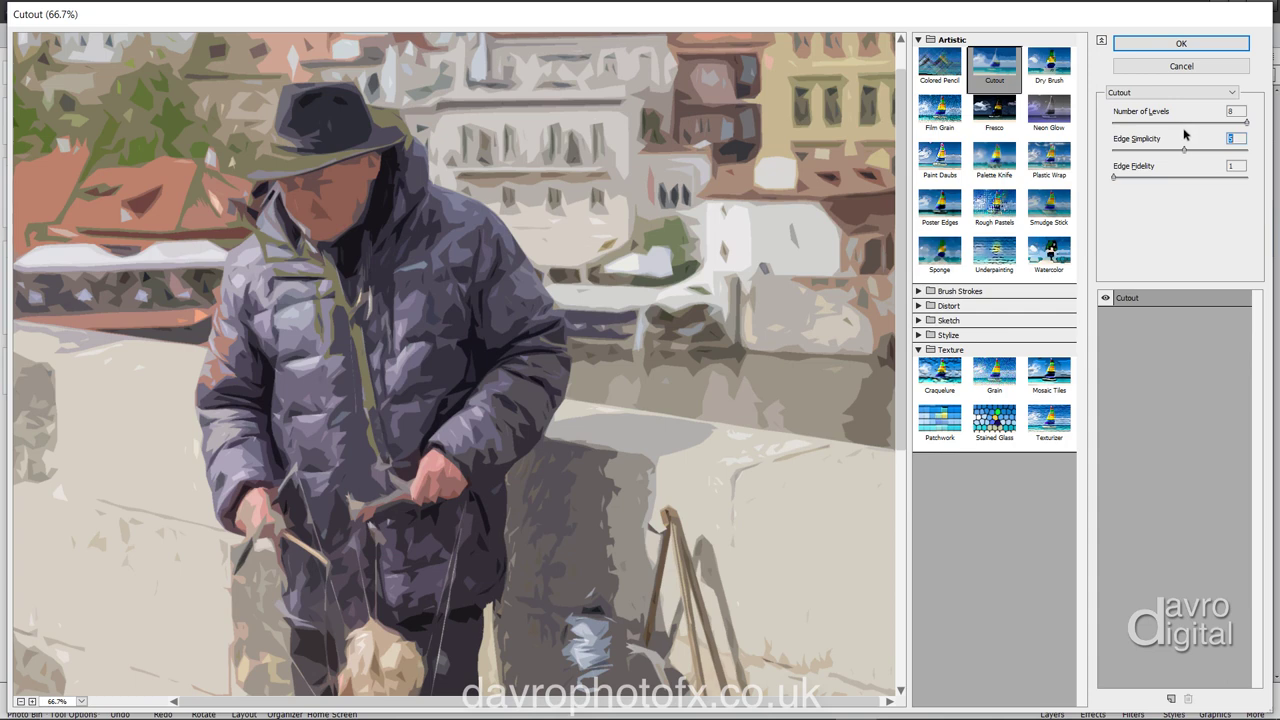
Add a second effect layer as Texturizer and preview the puppeteer's face at 100%.
click(1171, 699)
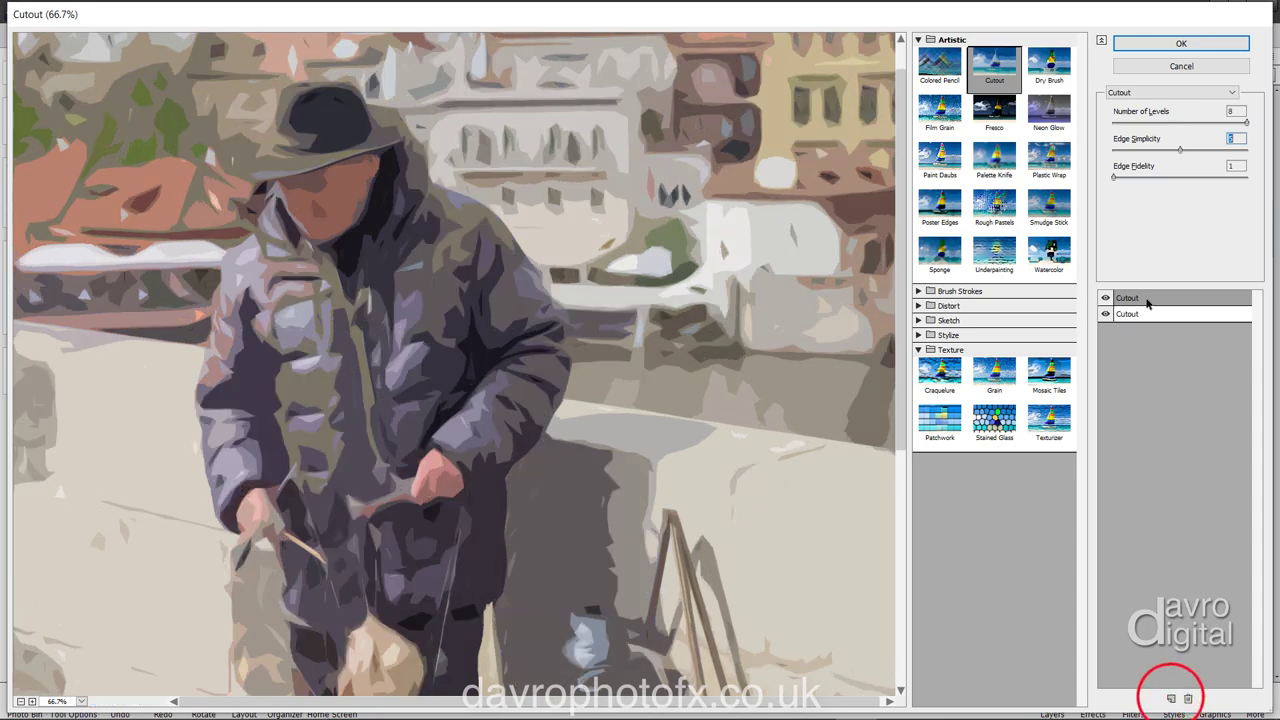
click(1049, 420)
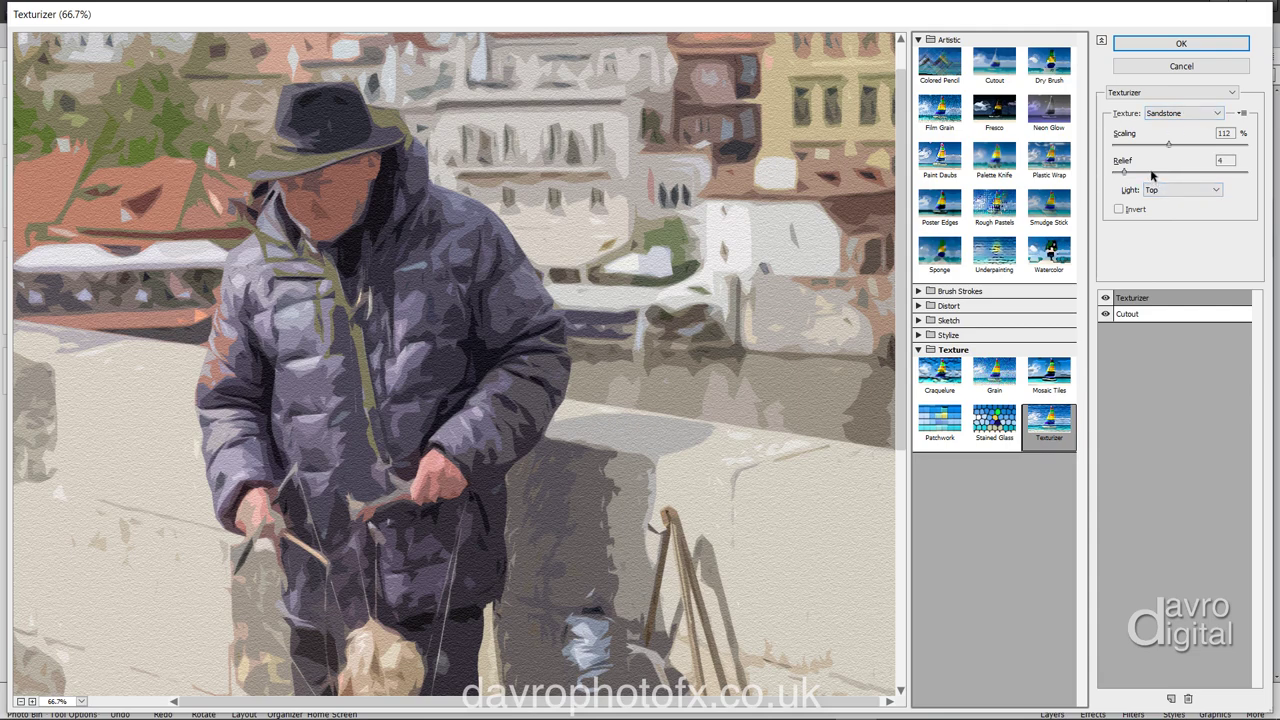
right_click(667, 148)
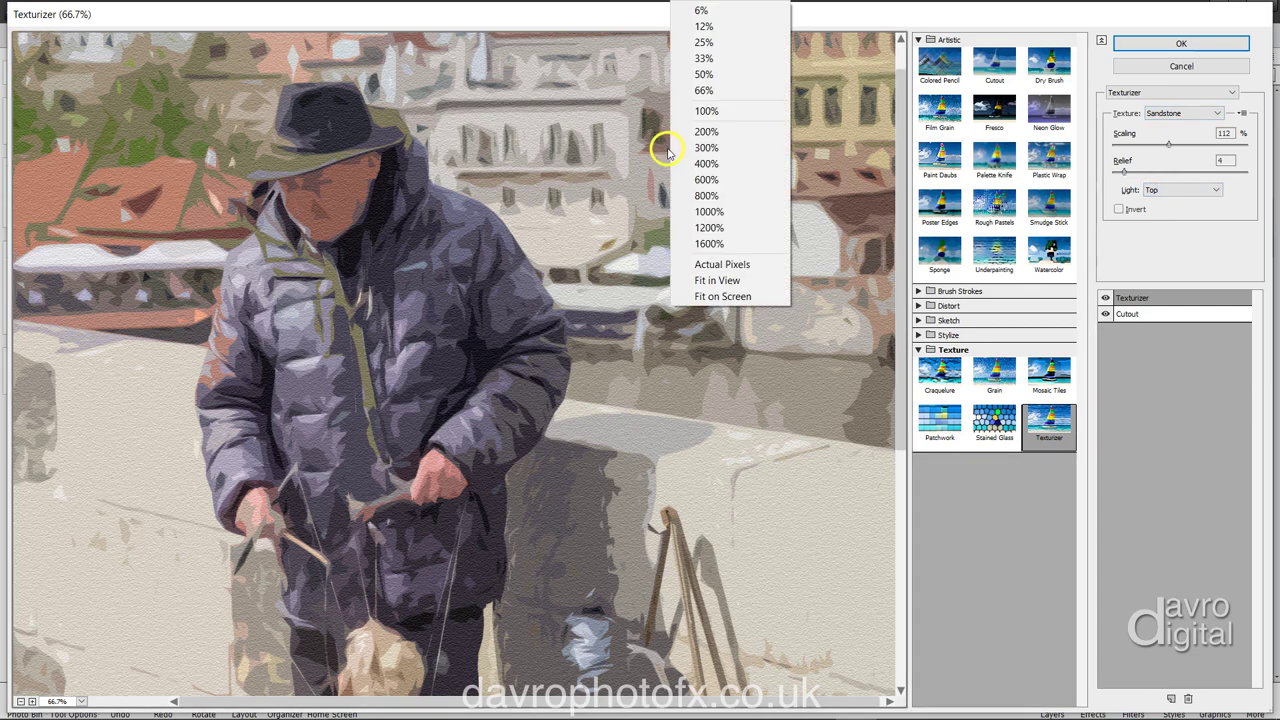
click(704, 111)
drag(632, 128, 612, 248)
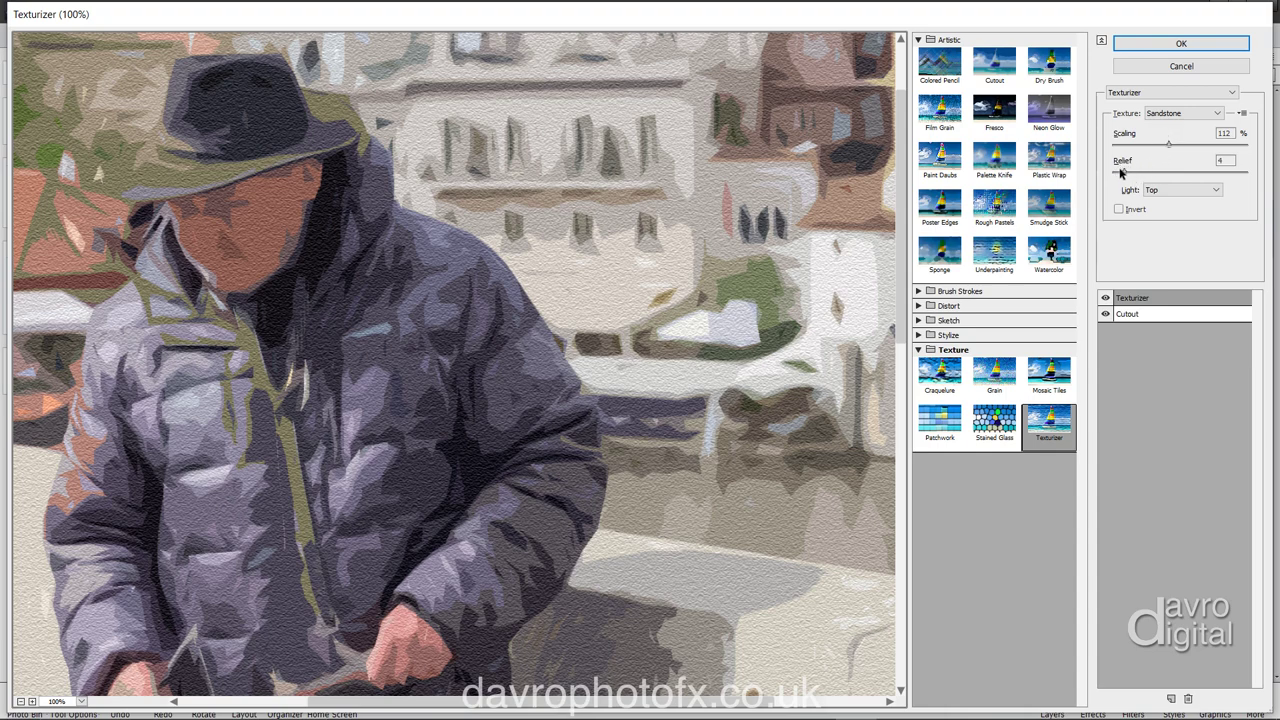
Lower the Sandstone texture relief to 1 at 112% scaling and apply the filters.
drag(1124, 172, 1119, 172)
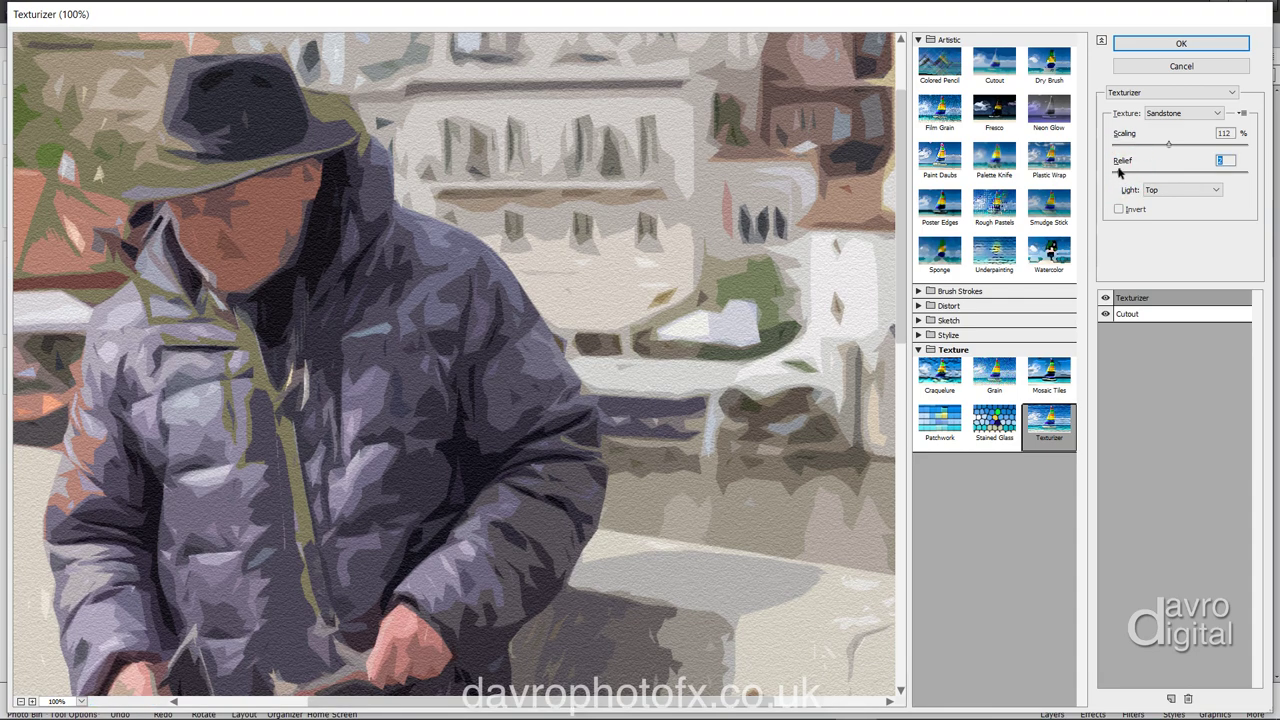
drag(1119, 172, 1115, 173)
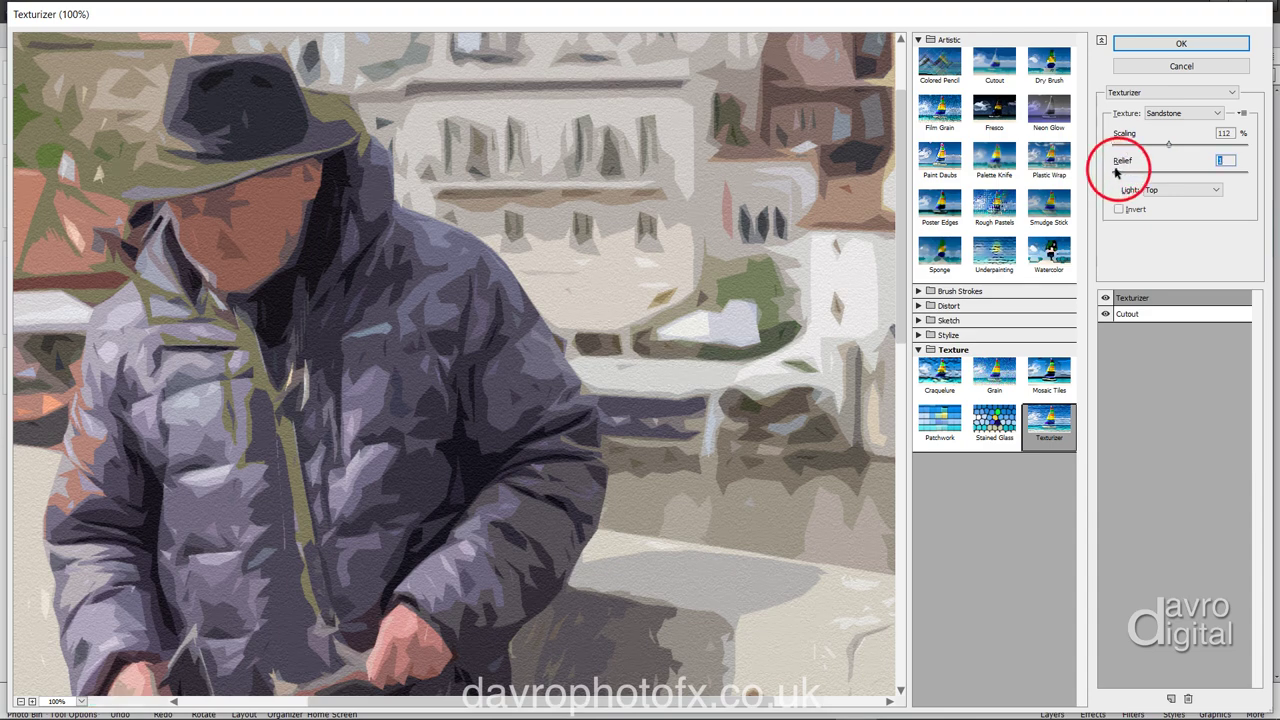
click(714, 195)
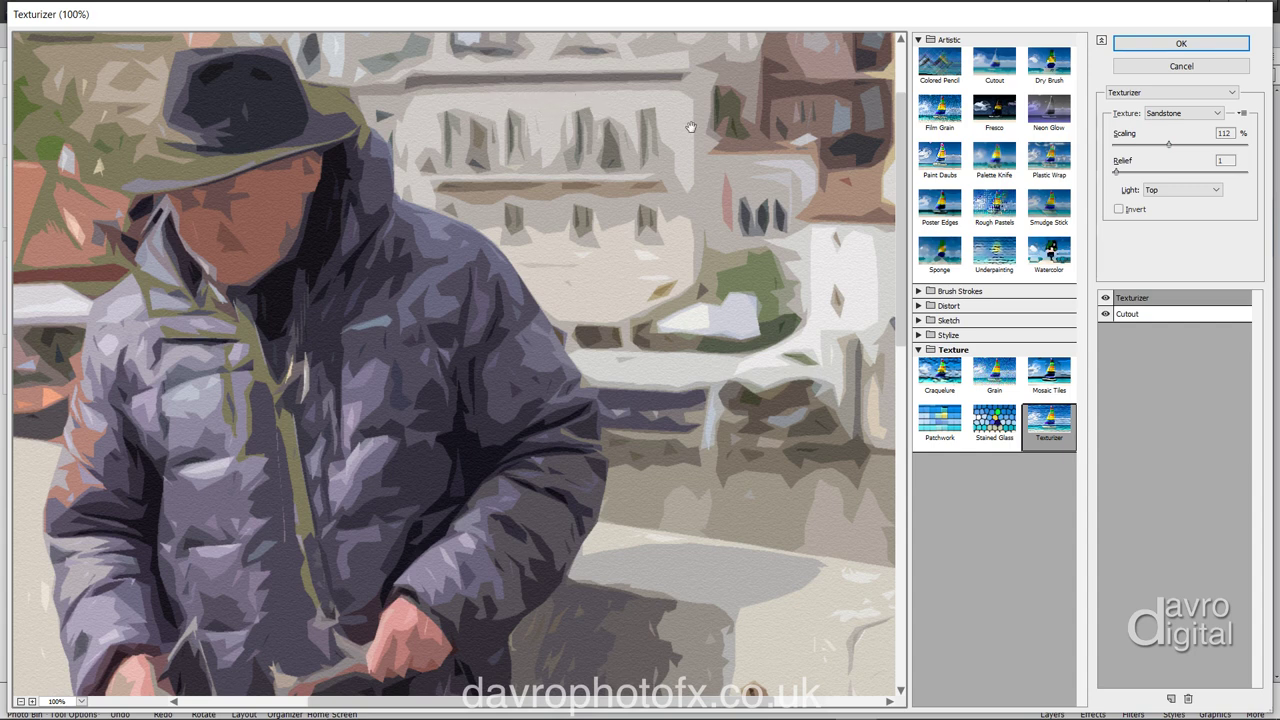
click(1162, 43)
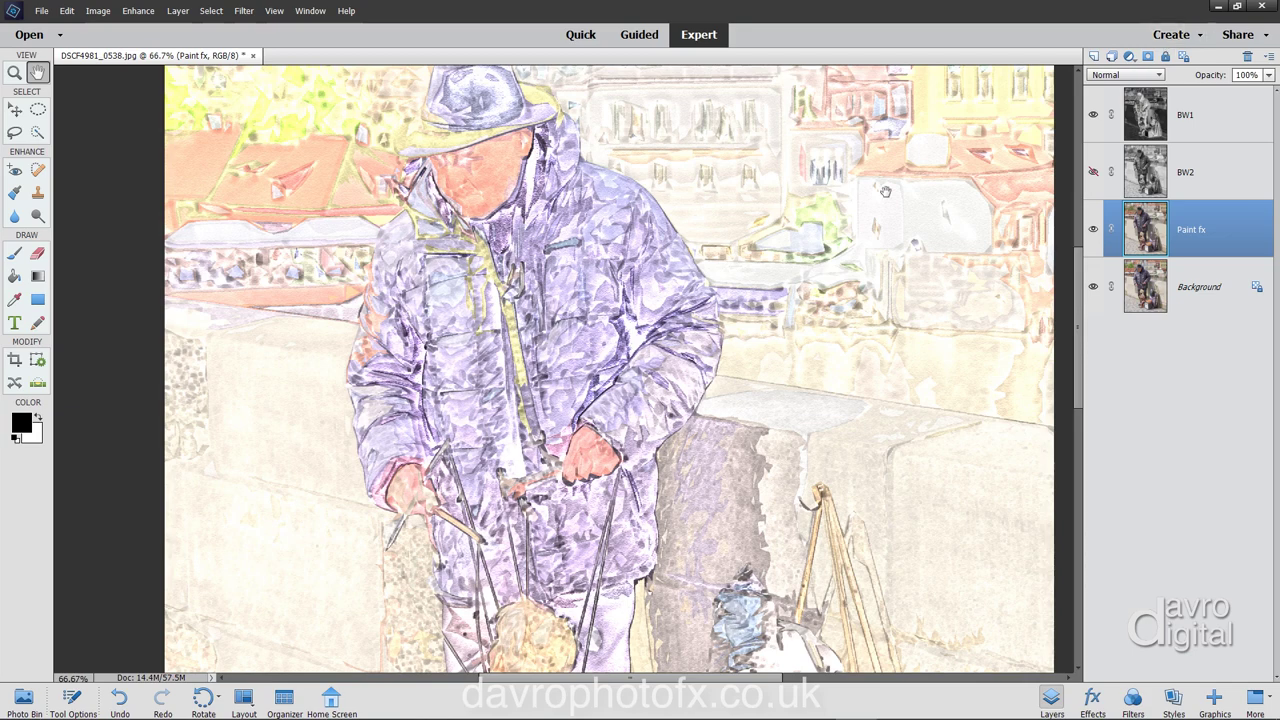
click(1094, 231)
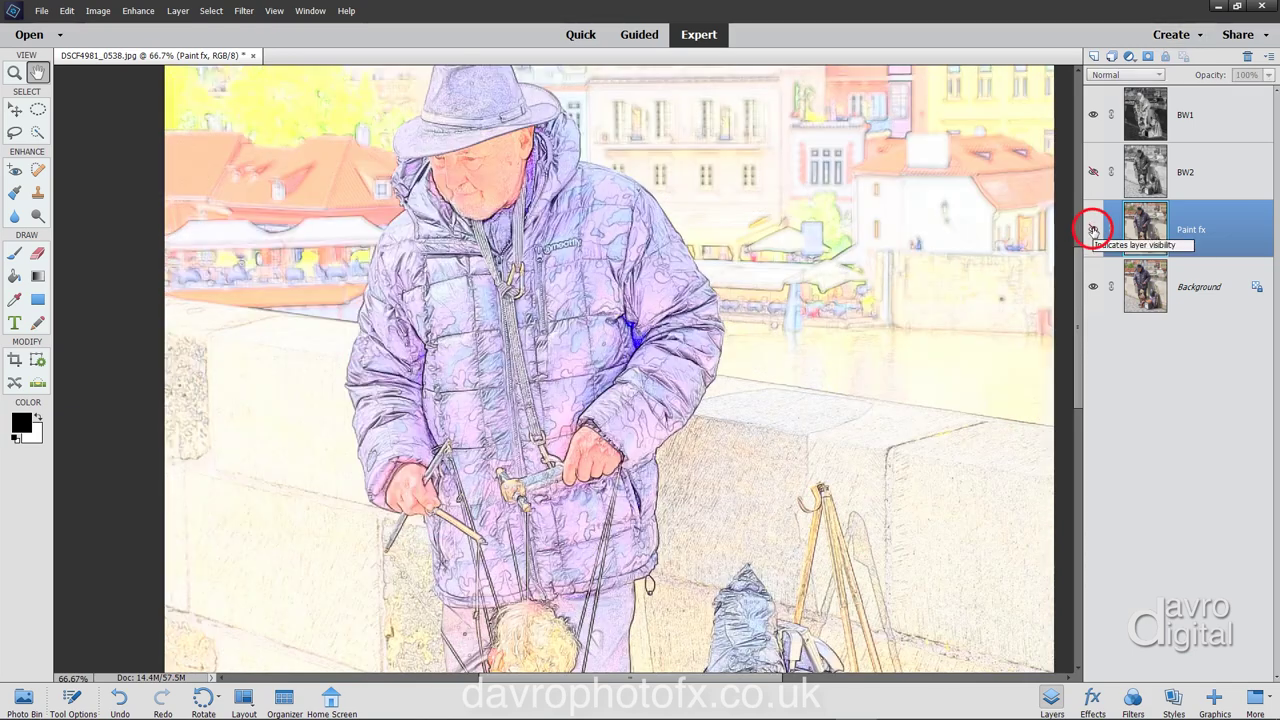
click(1094, 231)
drag(780, 210, 719, 321)
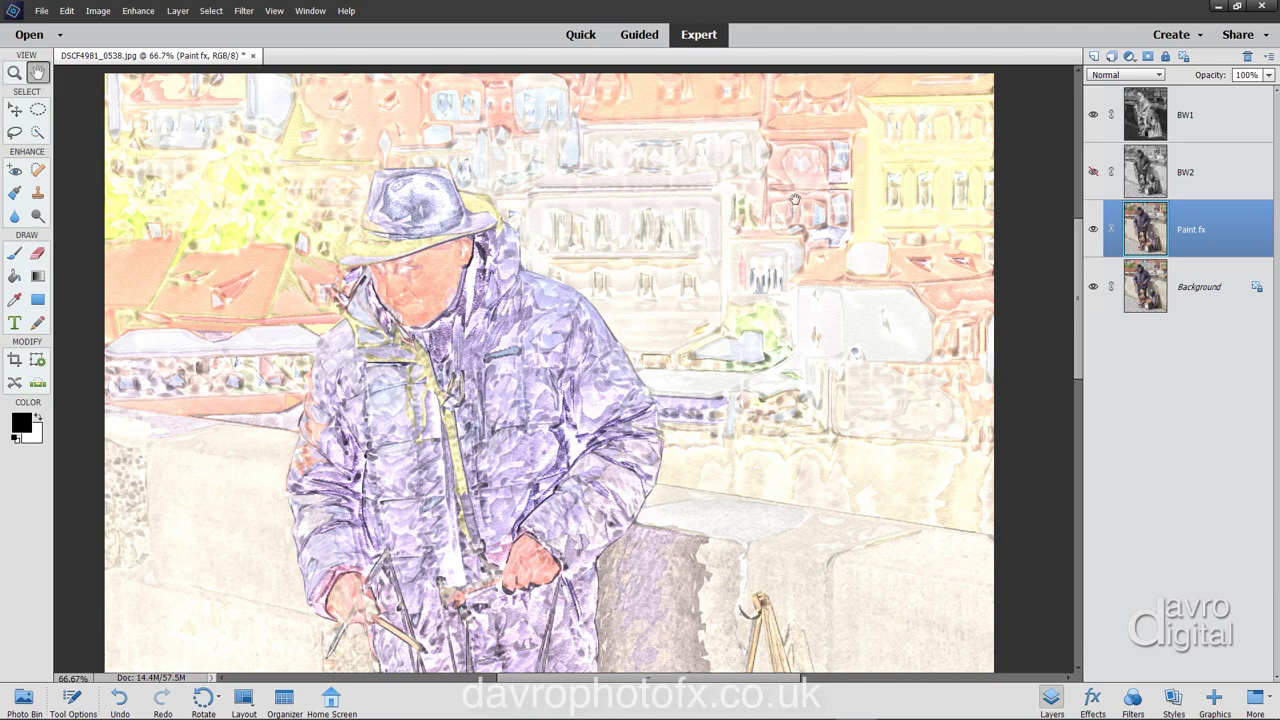
click(1210, 173)
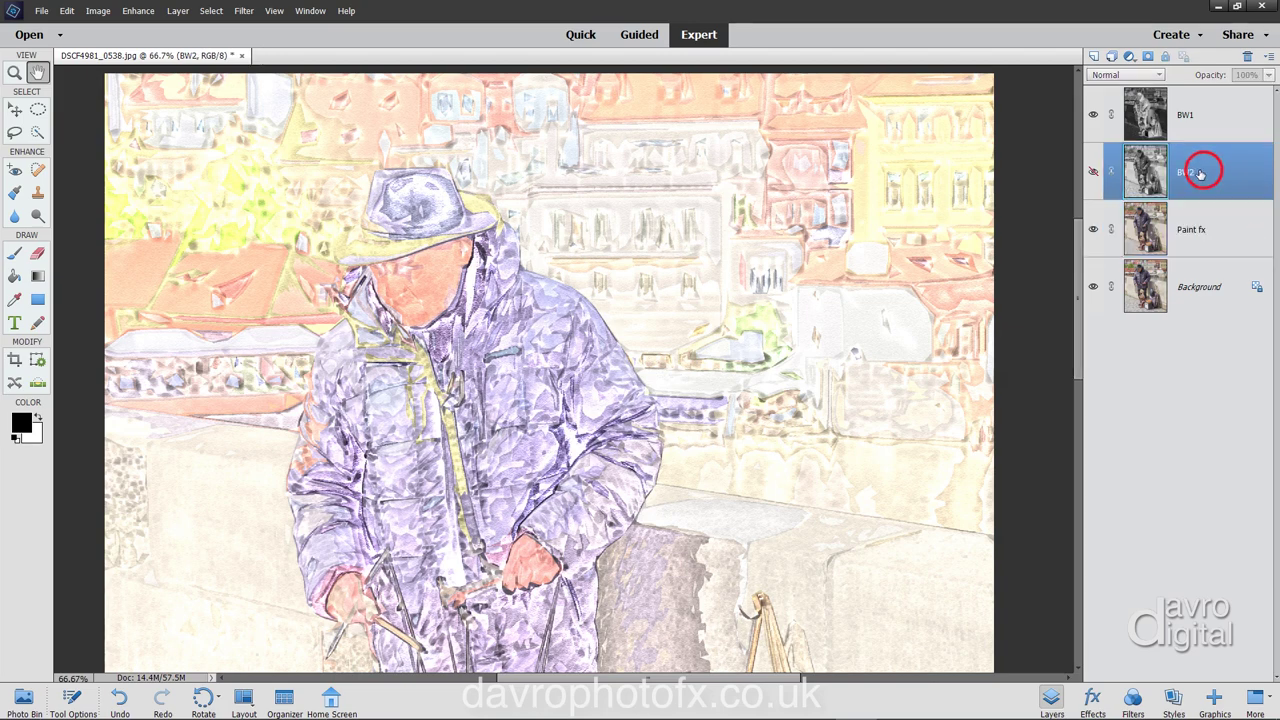
Make the BW2 sketch layer visible and fade it to 70% opacity.
click(1094, 172)
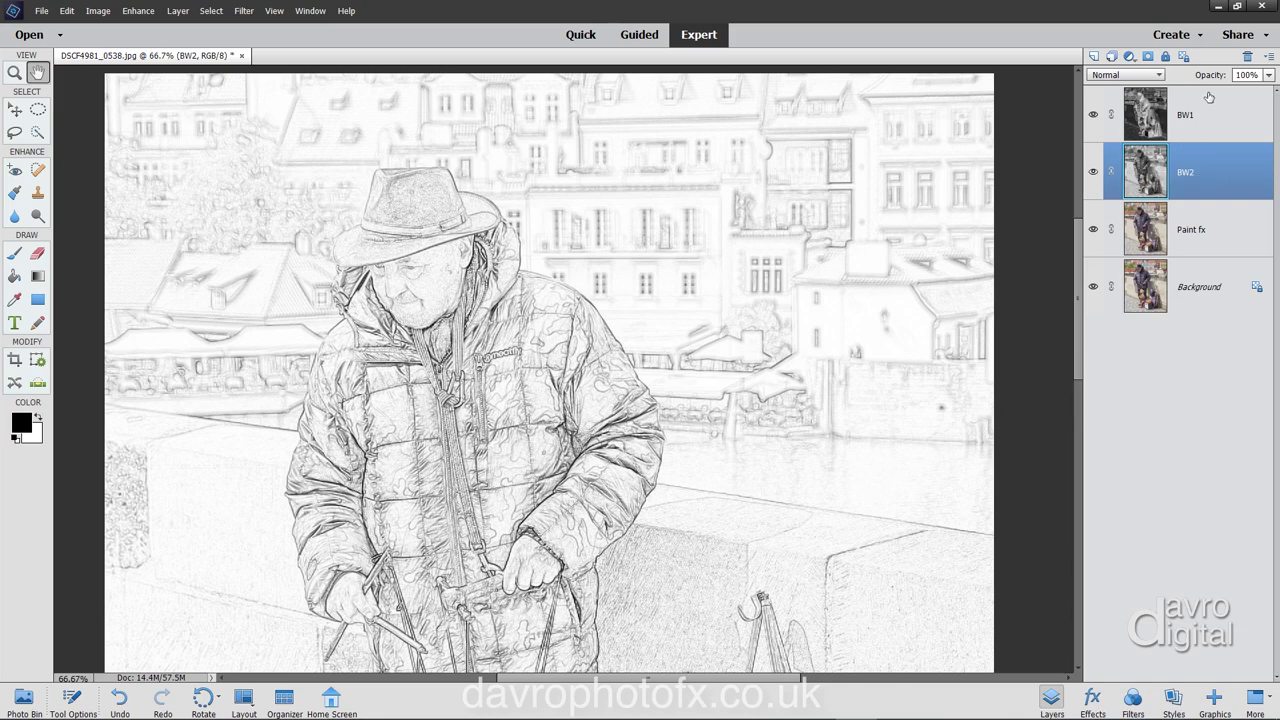
drag(1211, 75, 1193, 78)
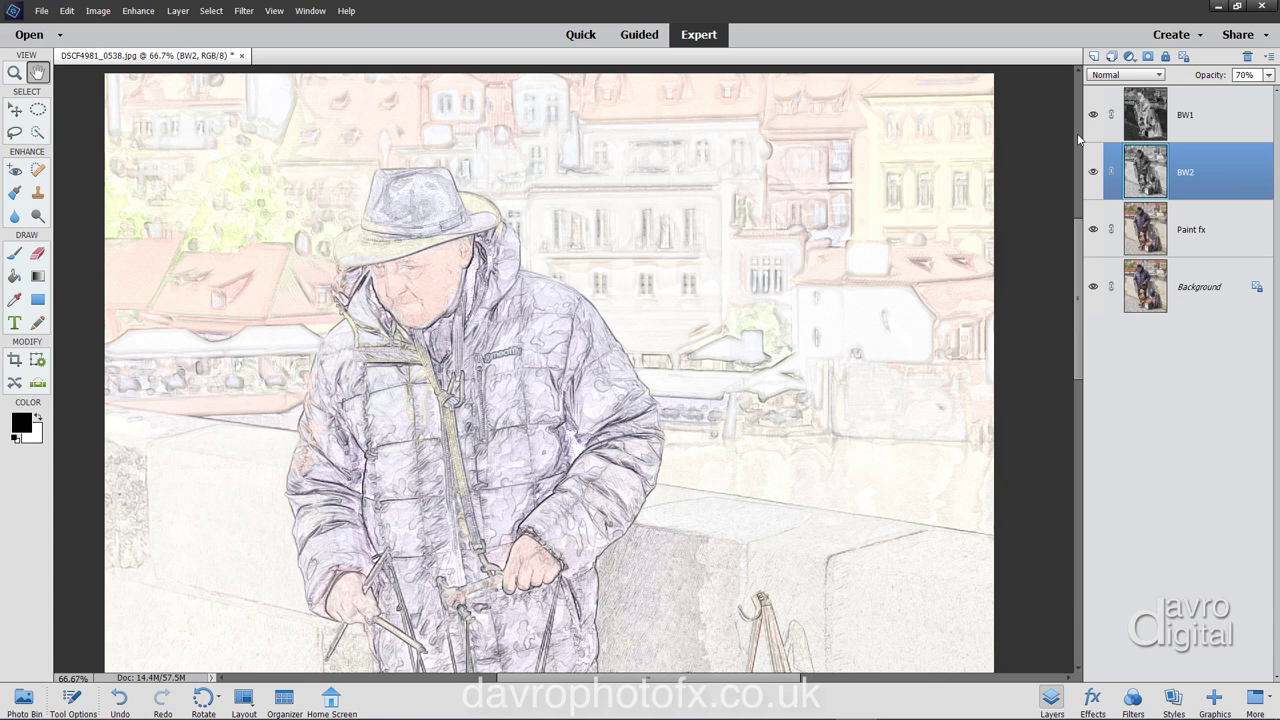
right_click(689, 215)
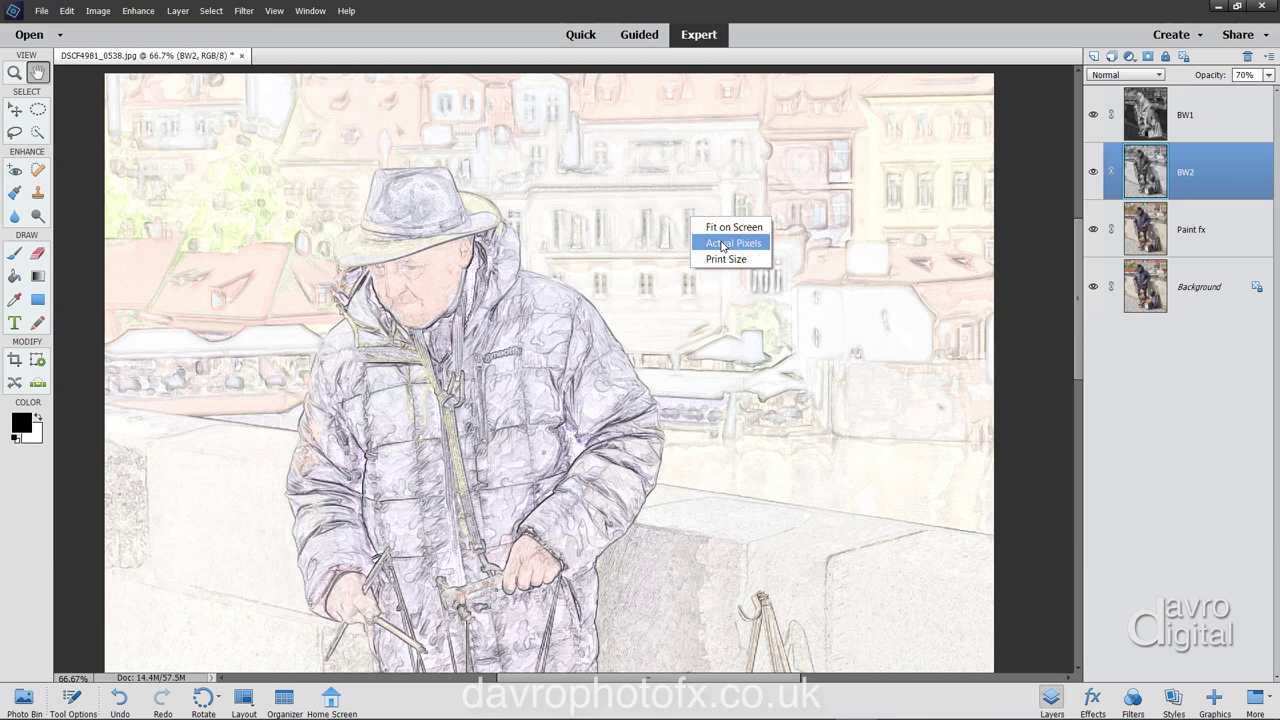
View at Actual Pixels, lower BW2 to 60% opacity, and pan to the puppet.
click(723, 246)
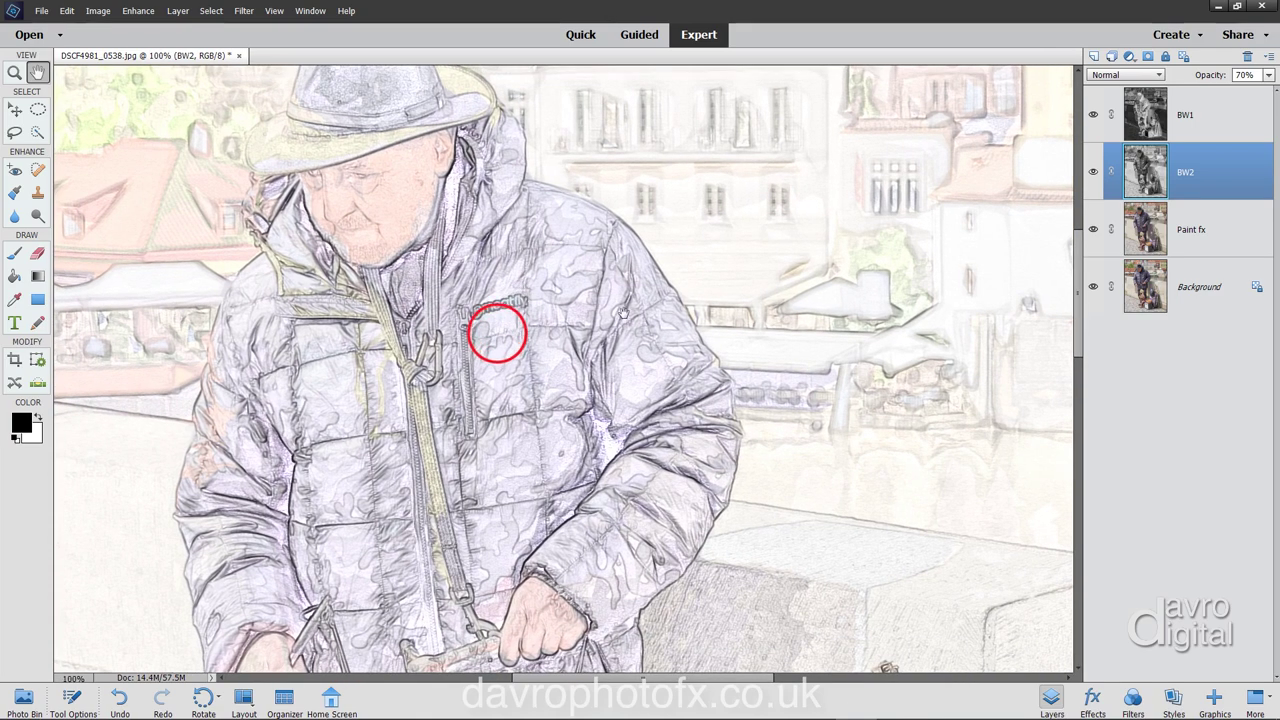
drag(1213, 74, 1210, 76)
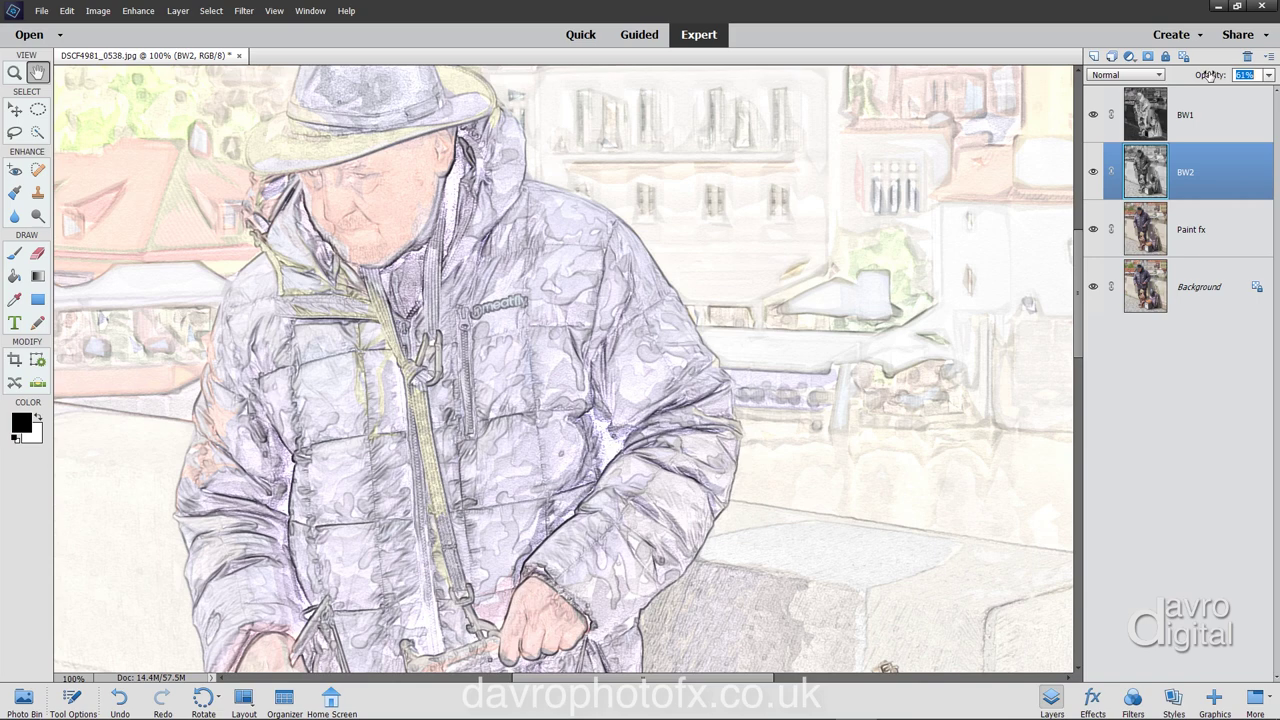
drag(1210, 76, 1210, 76)
drag(668, 467, 668, 110)
drag(606, 374, 585, 257)
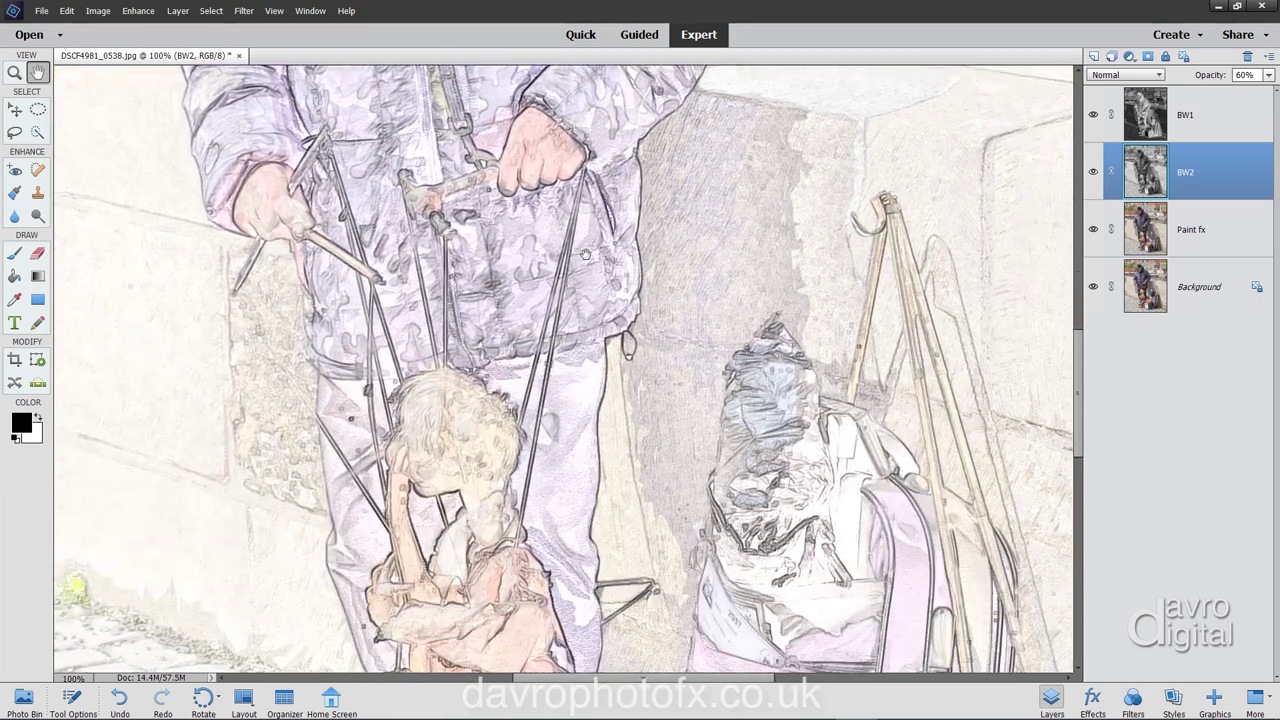
drag(571, 509, 588, 261)
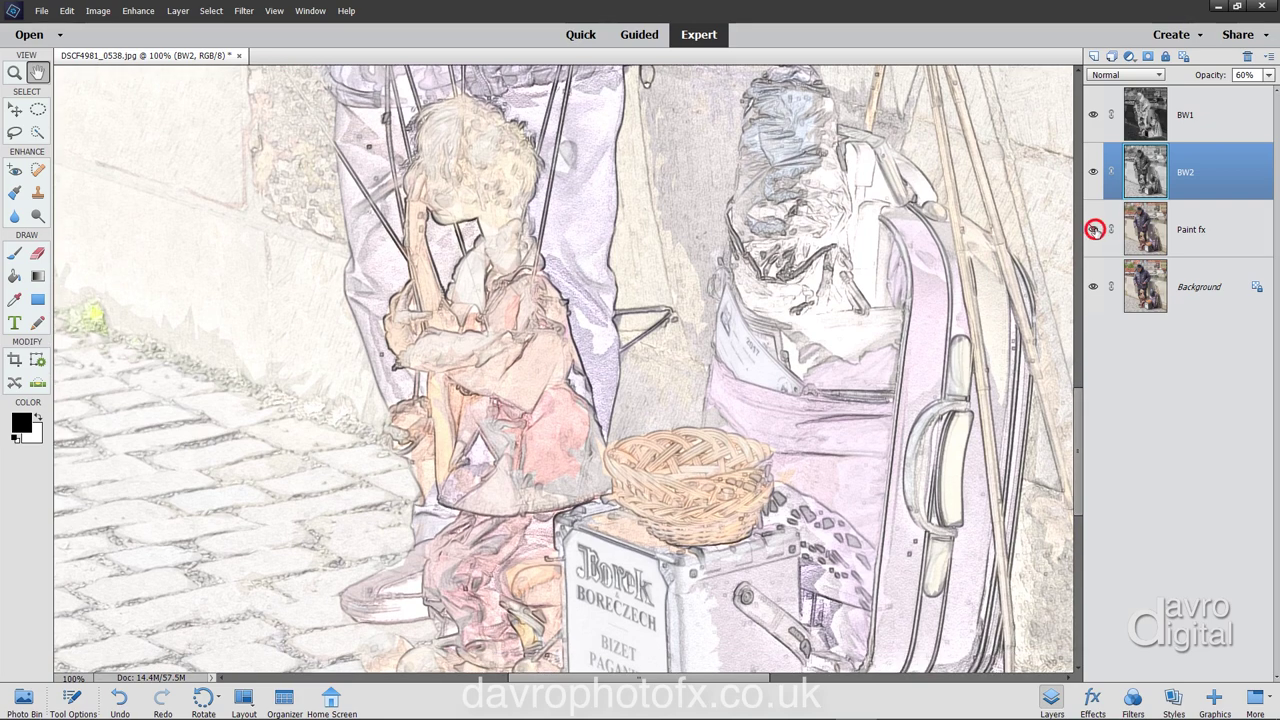
Toggle the Paint fx layer off and on to compare, leaving it visible.
click(1094, 229)
click(1094, 229)
click(1094, 229)
click(1094, 229)
click(1094, 229)
click(1094, 229)
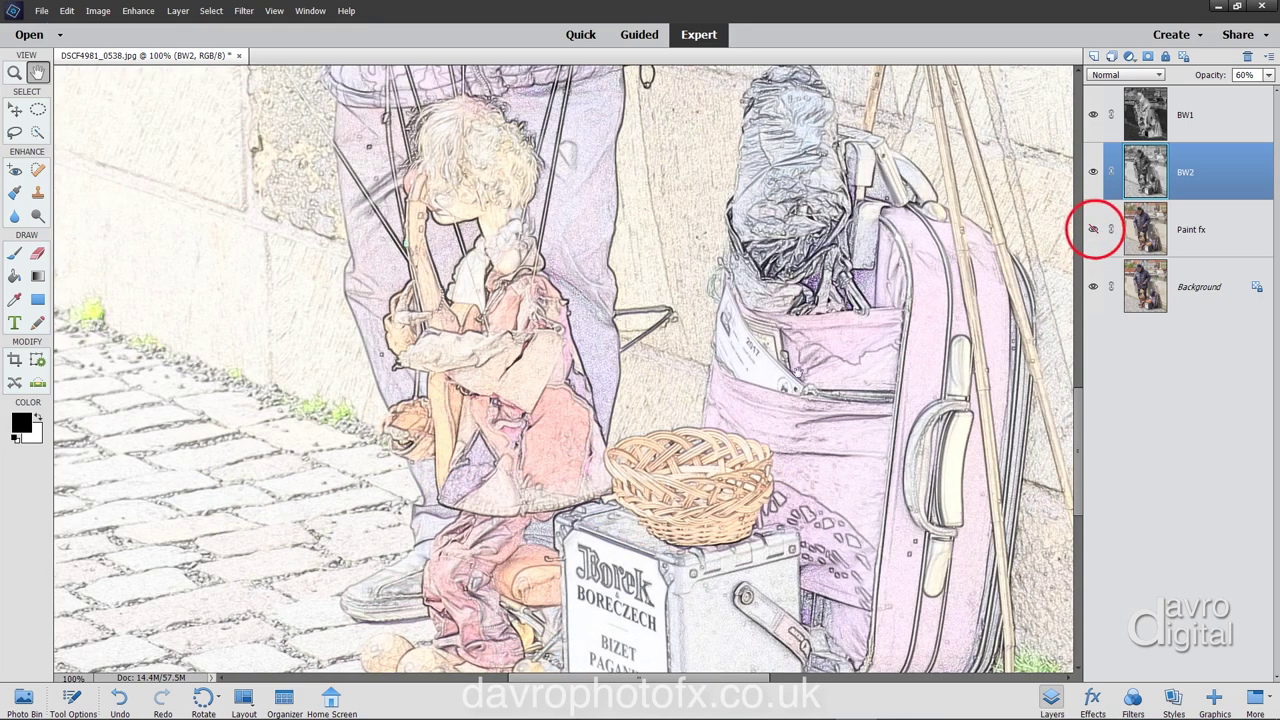
click(1093, 230)
Add a layer mask to Paint fx and set a 300 px brush at 100% opacity.
click(1207, 236)
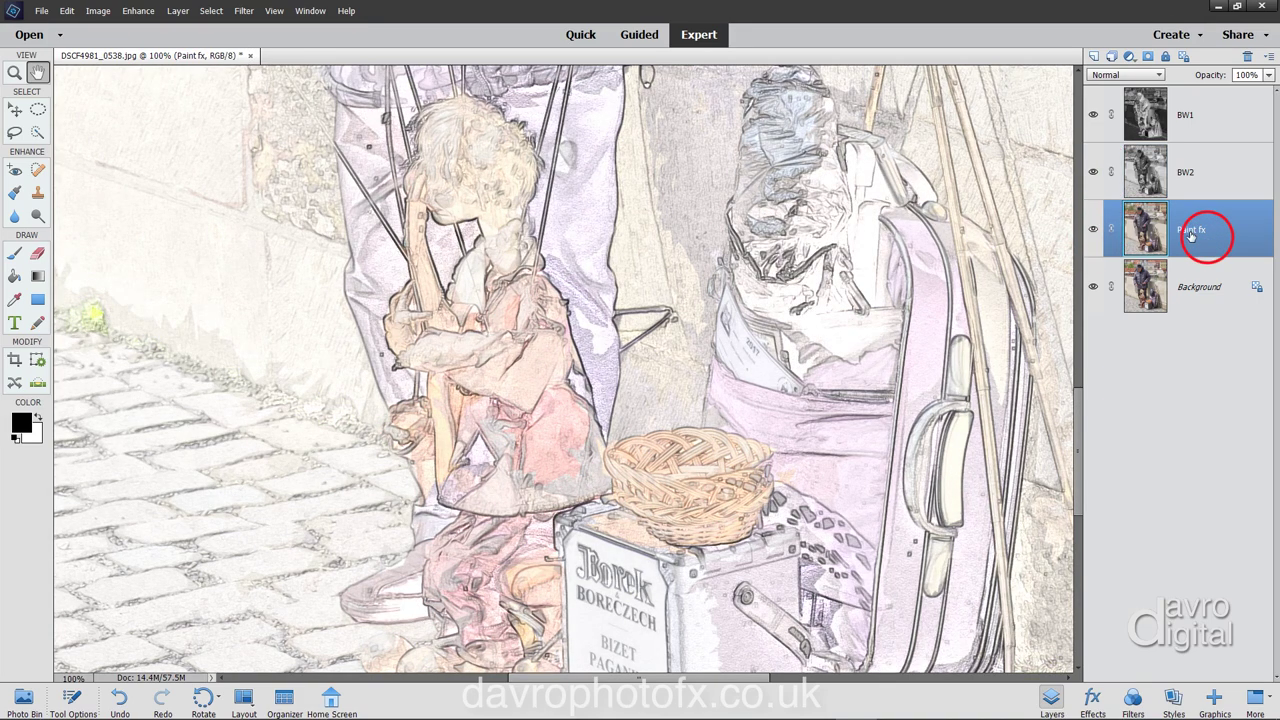
click(1148, 57)
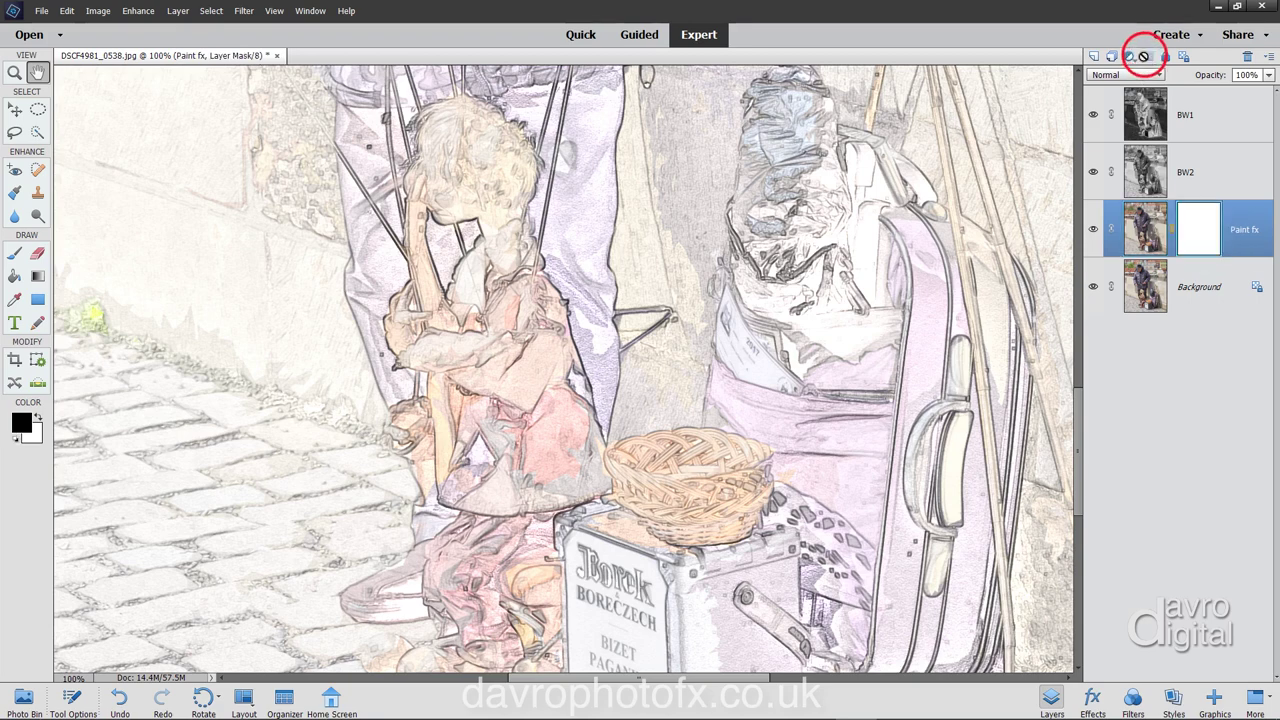
click(13, 253)
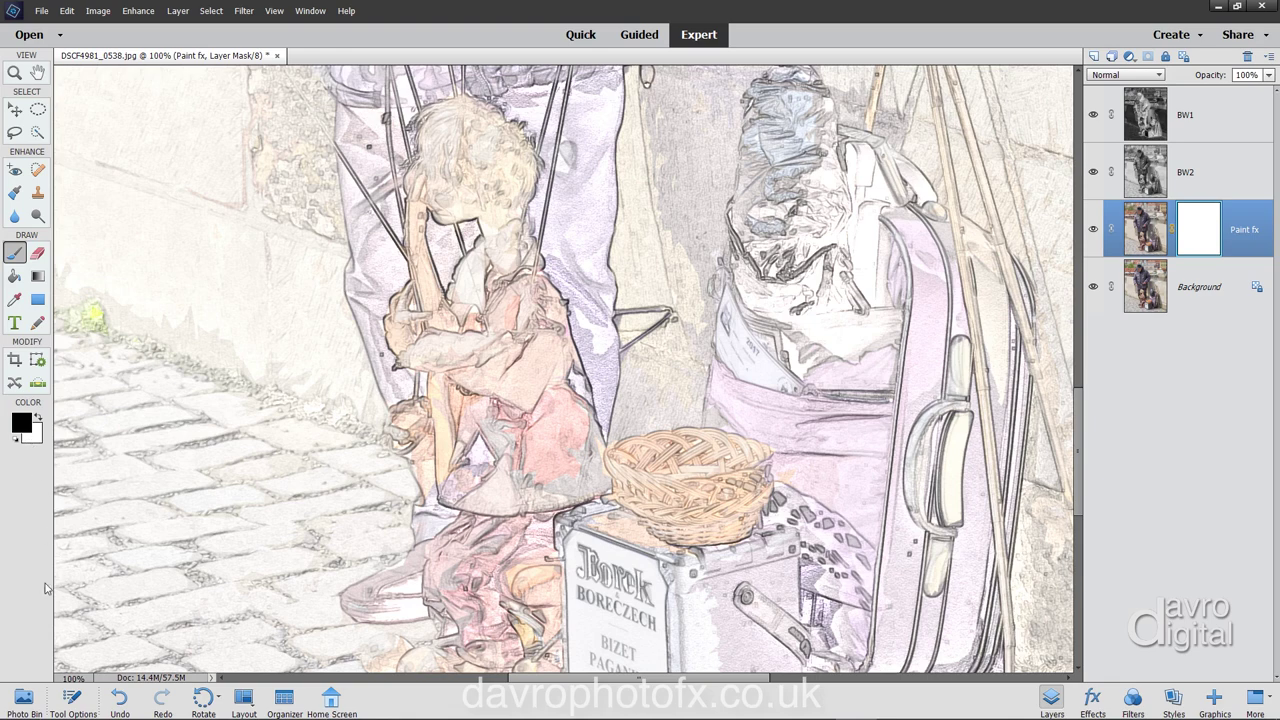
click(72, 697)
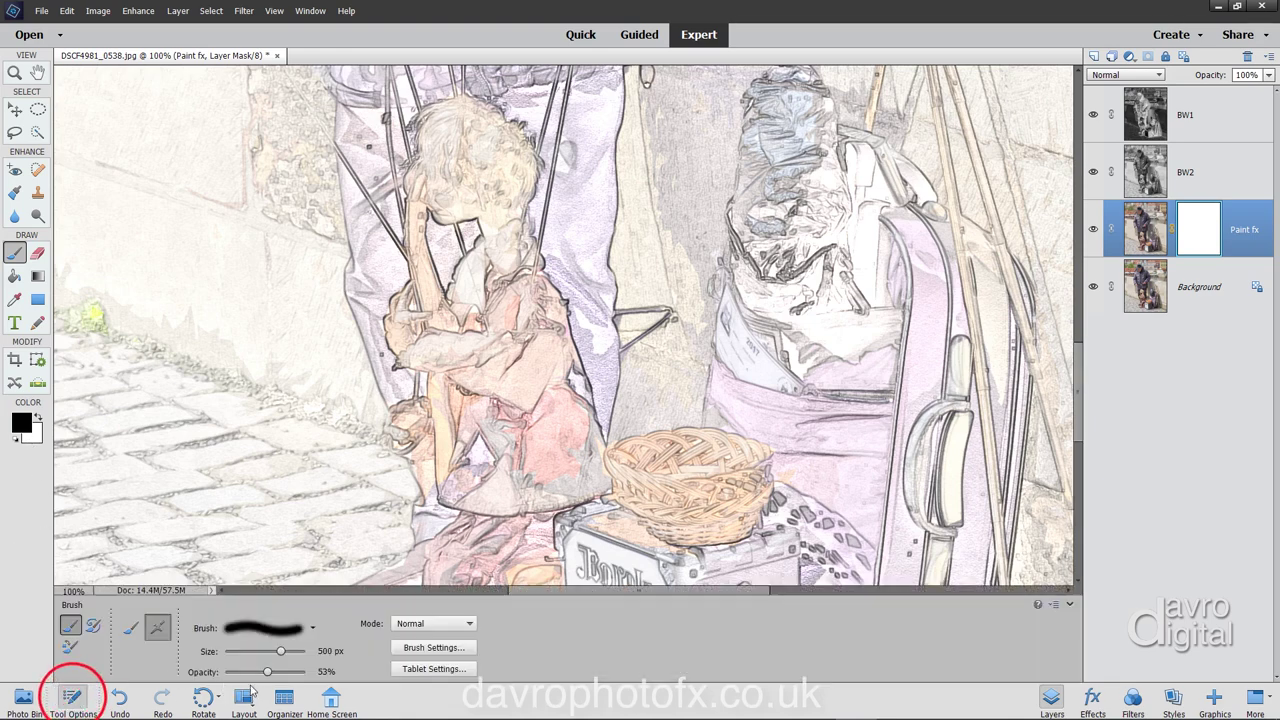
drag(268, 672, 307, 678)
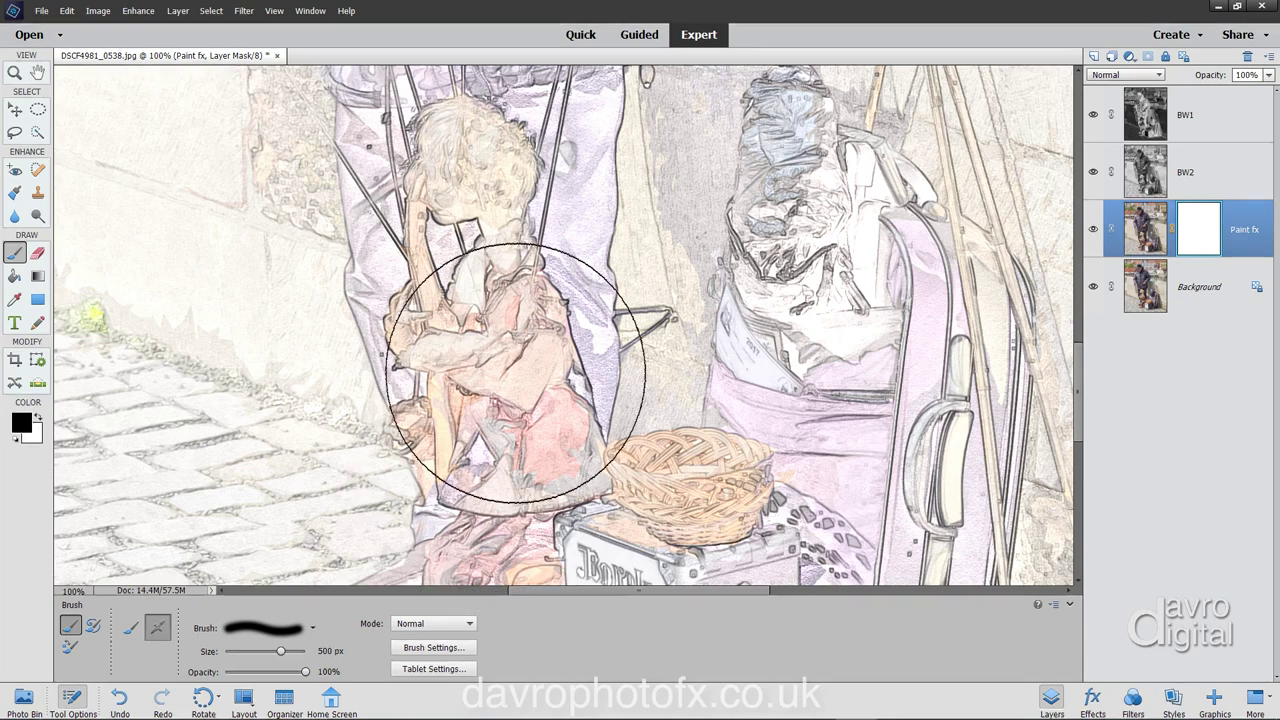
key(bracketleft)
key(bracketleft)
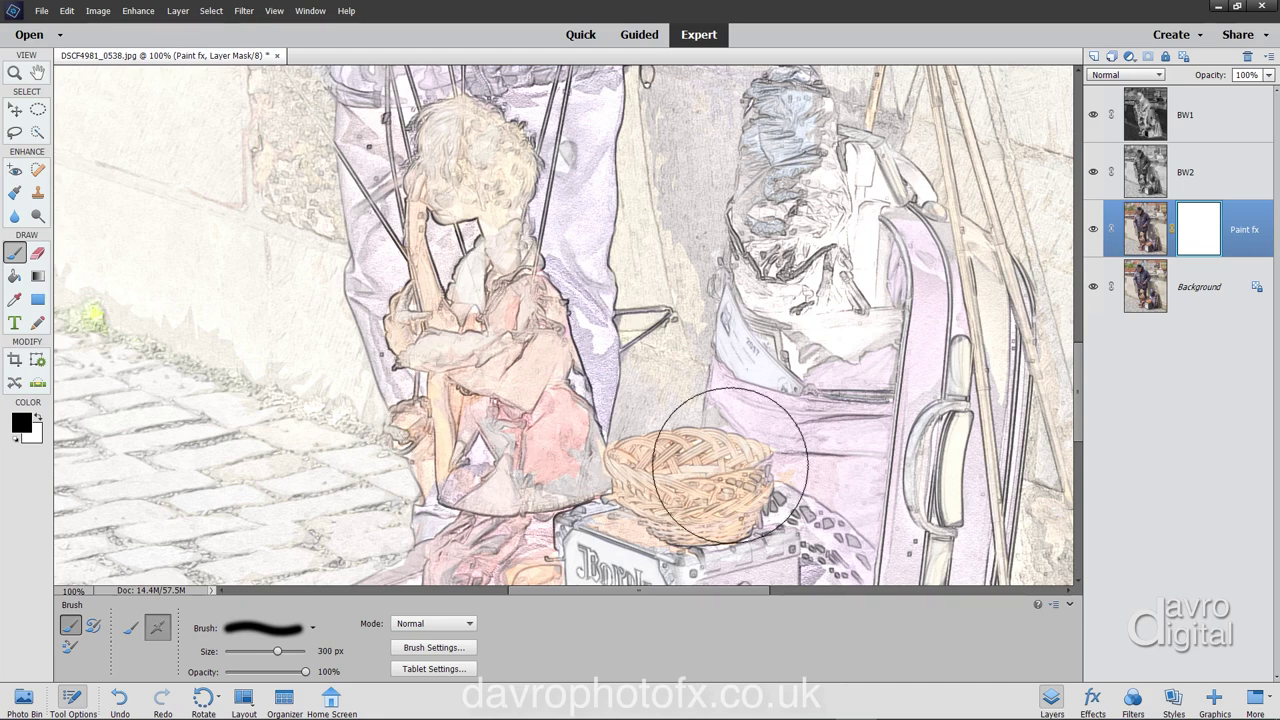
click(1069, 604)
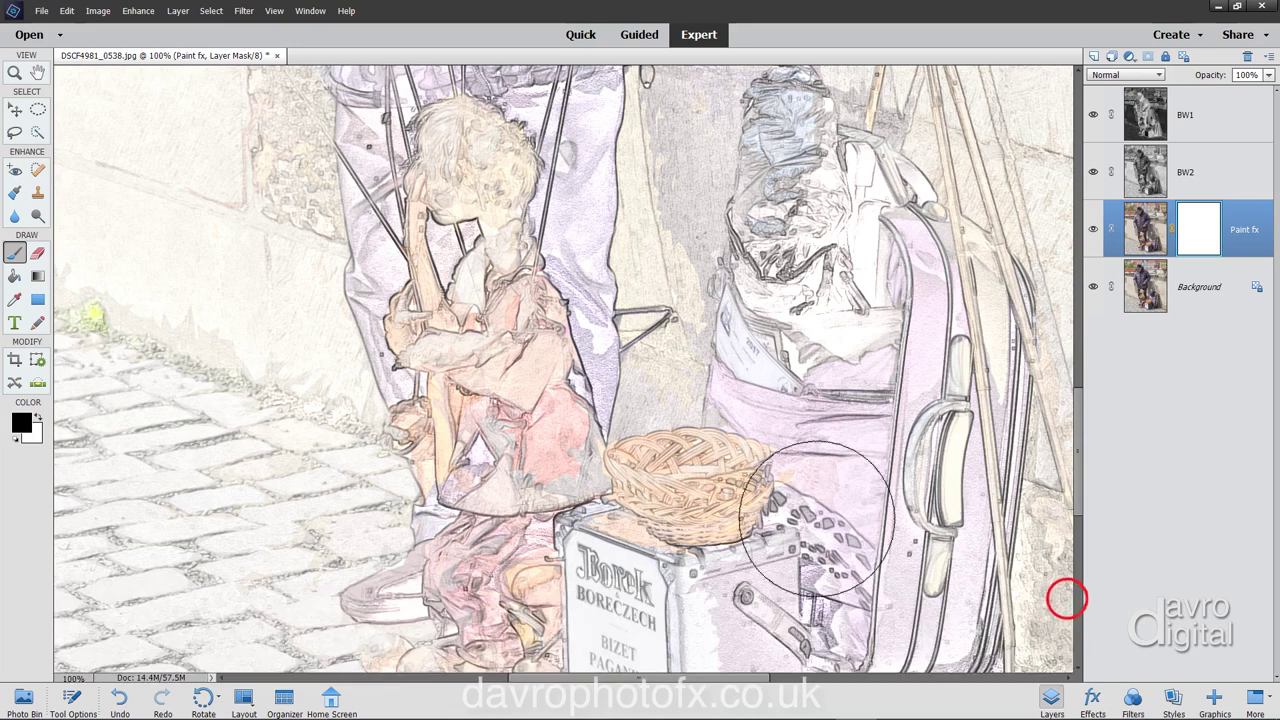
Paint black on the mask over the puppet's head, body, legs and the bag top.
drag(499, 254, 454, 168)
mouse_move(509, 389)
mouse_down()
mouse_move(457, 614)
mouse_move(473, 558)
mouse_up()
scroll(460, 550, down, 2)
drag(446, 606, 452, 570)
mouse_move(505, 448)
mouse_down()
mouse_move(527, 424)
mouse_move(706, 433)
mouse_move(605, 405)
mouse_up()
scroll(605, 405, down, 1)
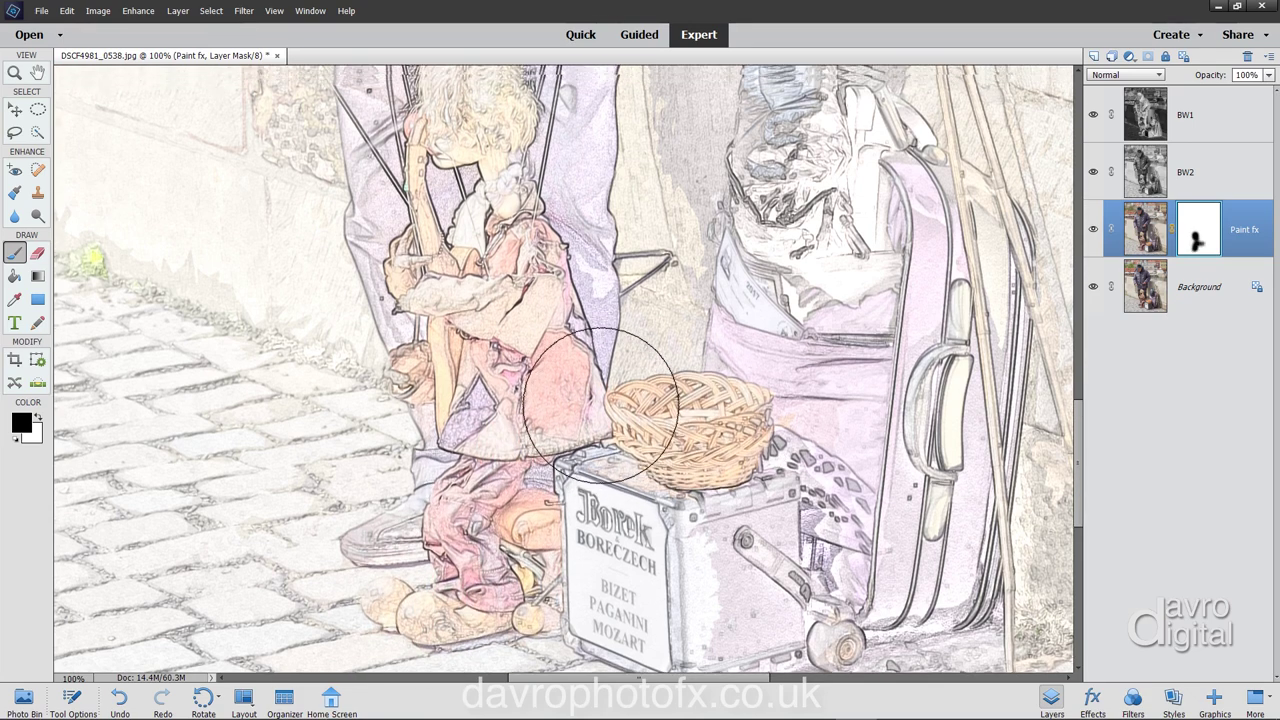
scroll(600, 405, up, 2)
key(ctrl+z)
mouse_move(800, 170)
mouse_down()
mouse_move(787, 317)
mouse_move(766, 345)
mouse_up()
mouse_move(755, 262)
mouse_down()
mouse_move(746, 334)
mouse_move(751, 307)
mouse_move(739, 321)
mouse_move(753, 263)
mouse_move(760, 335)
mouse_move(724, 392)
mouse_up()
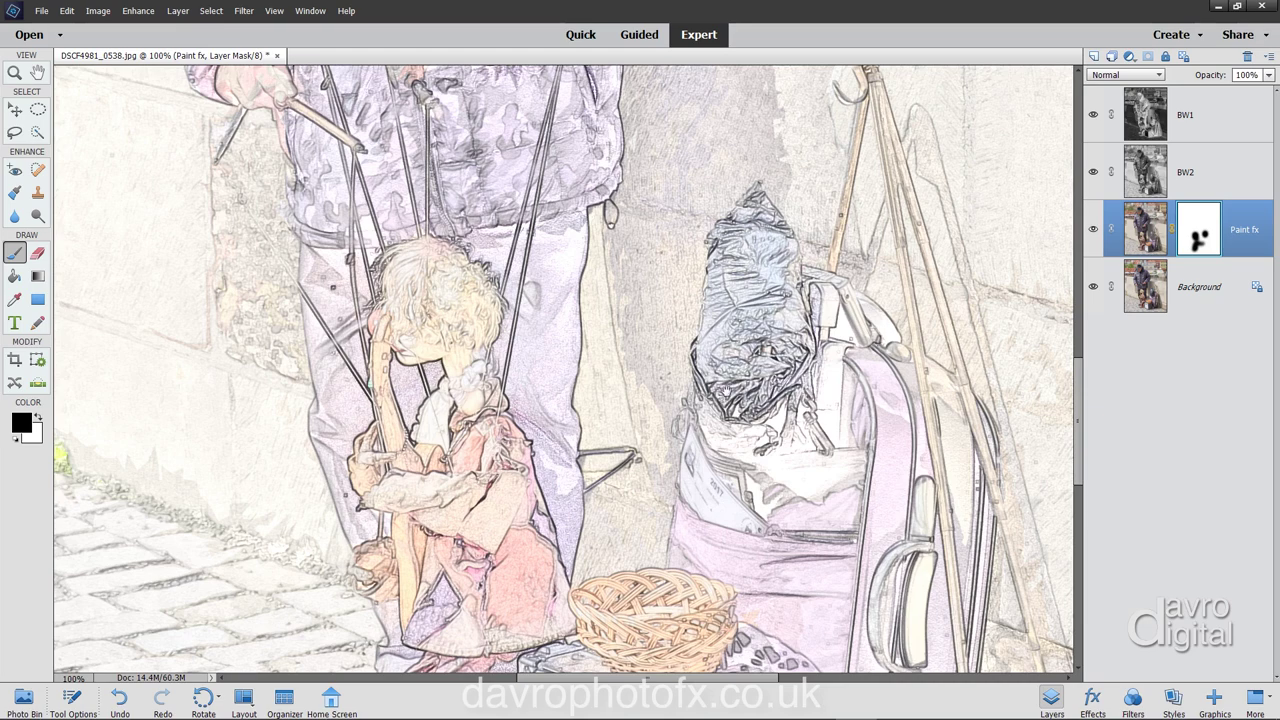
Mask the paint effect over the man's neck and strap.
scroll(472, 210, up, 10)
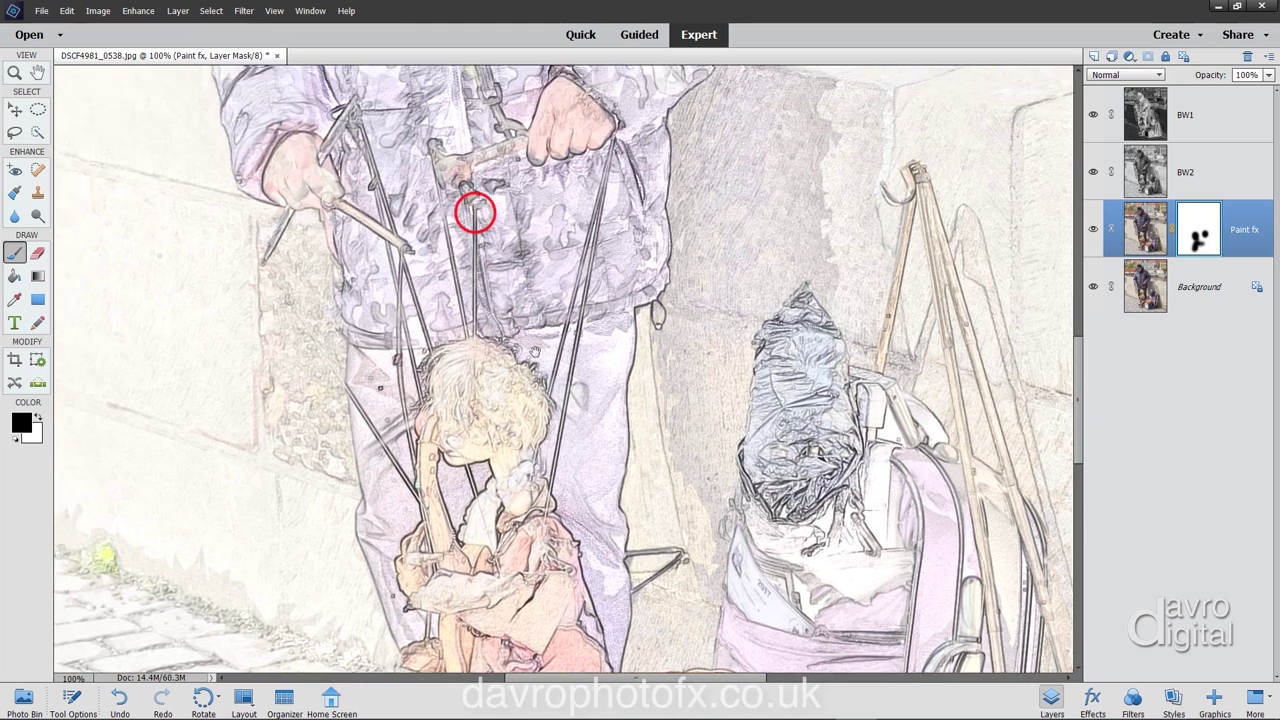
scroll(561, 489, up, 3)
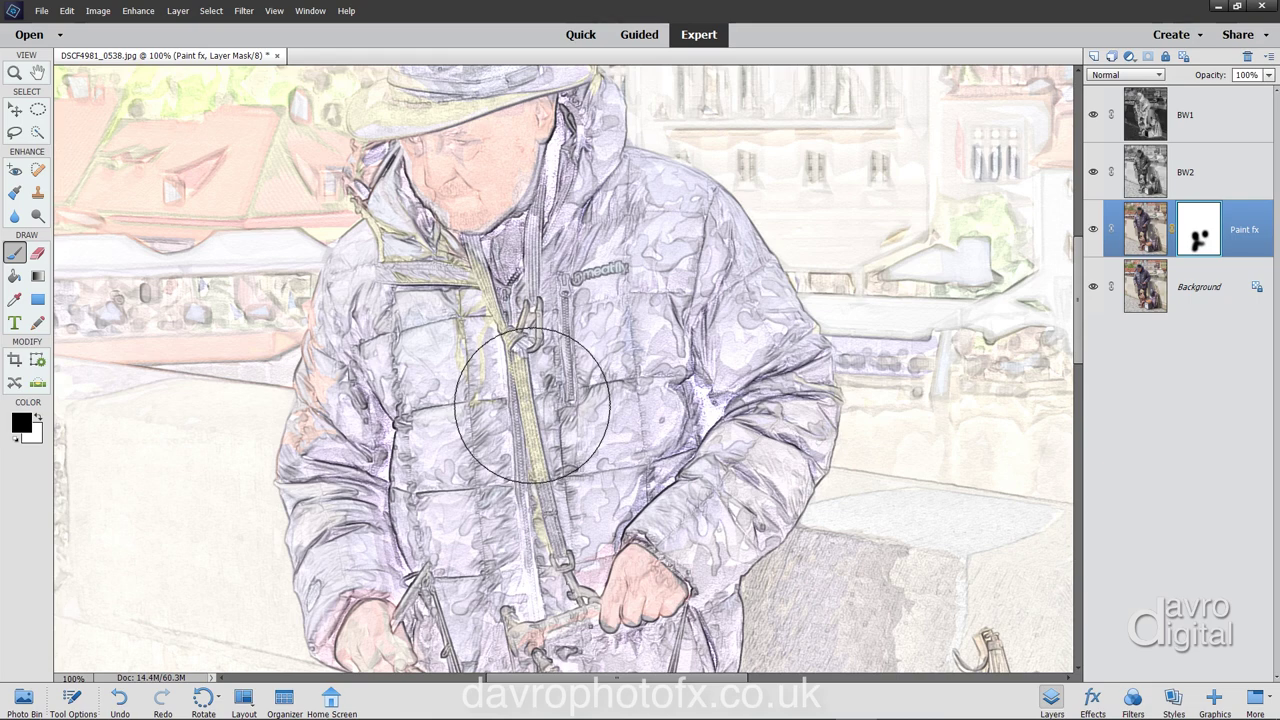
click(545, 468)
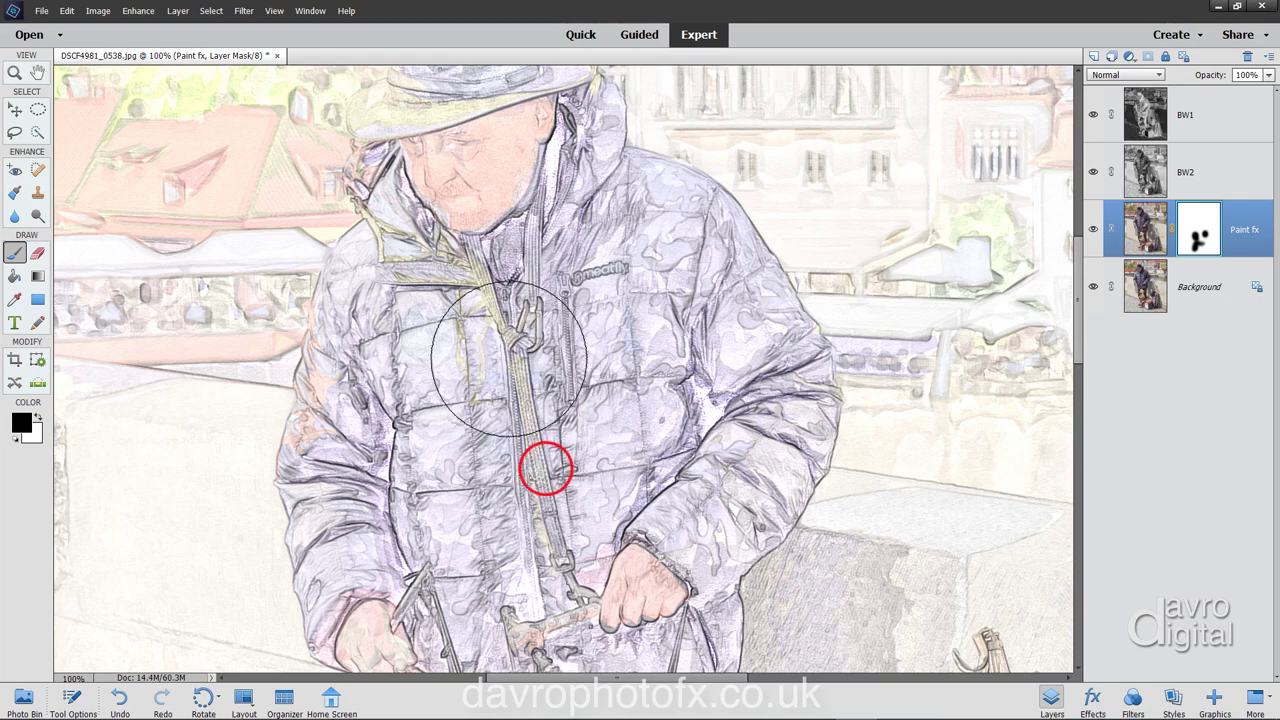
mouse_move(466, 337)
mouse_down()
mouse_move(434, 266)
mouse_move(537, 262)
mouse_up()
drag(449, 194, 449, 356)
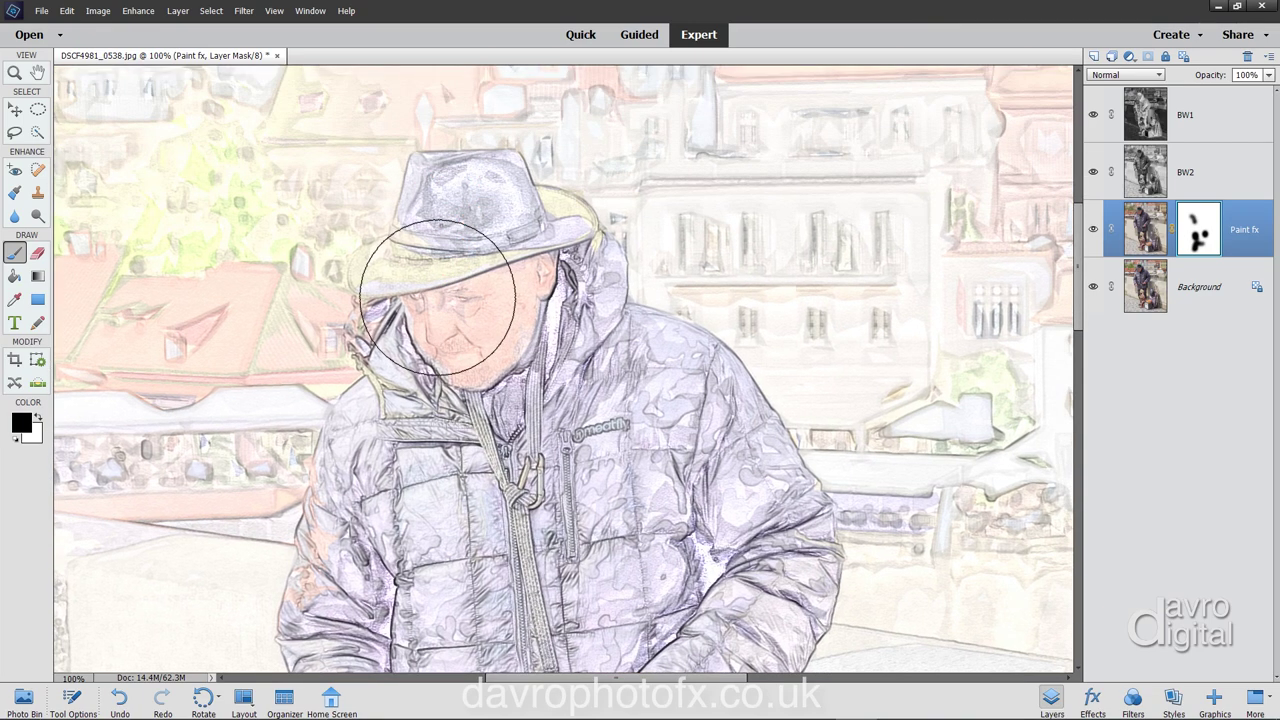
With a smaller brush, mask the paint effect along the hat brim.
key(bracketleft)
key(bracketleft)
key(bracketleft)
key(bracketleft)
key(bracketleft)
key(bracketleft)
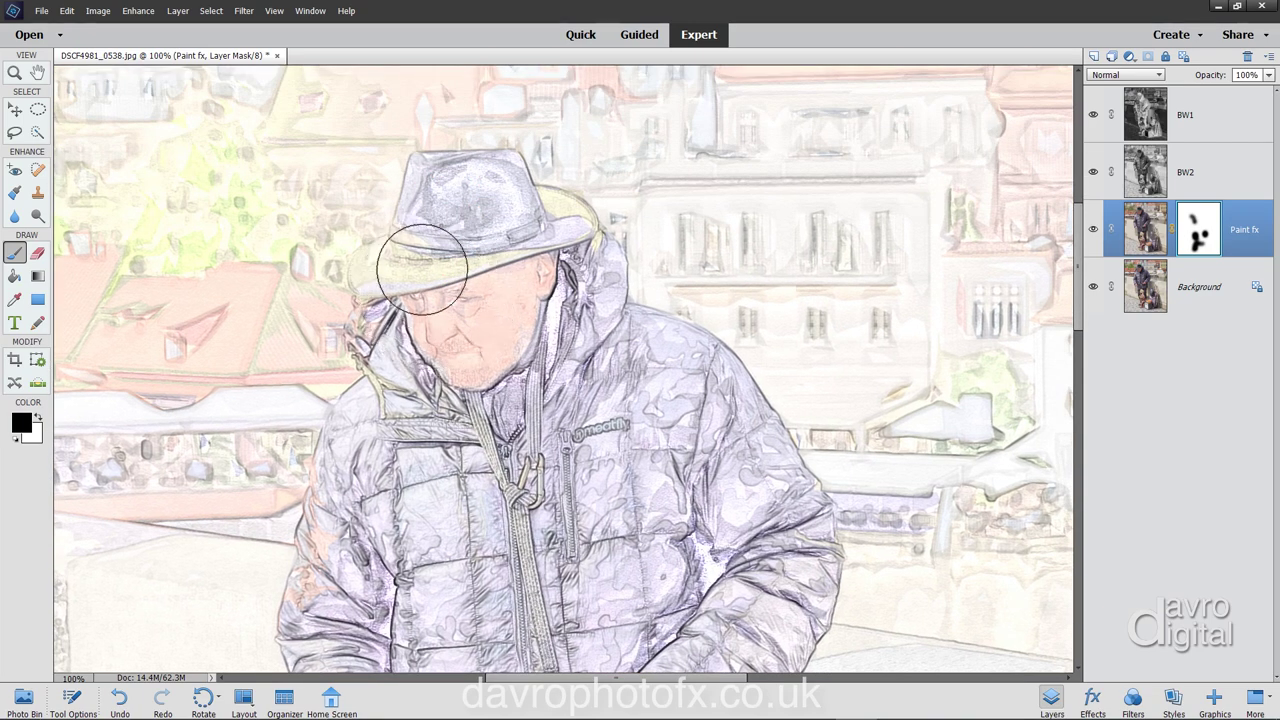
key(bracketleft)
key(bracketleft)
key(bracketleft)
drag(380, 265, 486, 259)
mouse_move(568, 214)
mouse_down()
mouse_move(546, 205)
mouse_move(540, 262)
mouse_move(500, 295)
mouse_move(428, 312)
mouse_up()
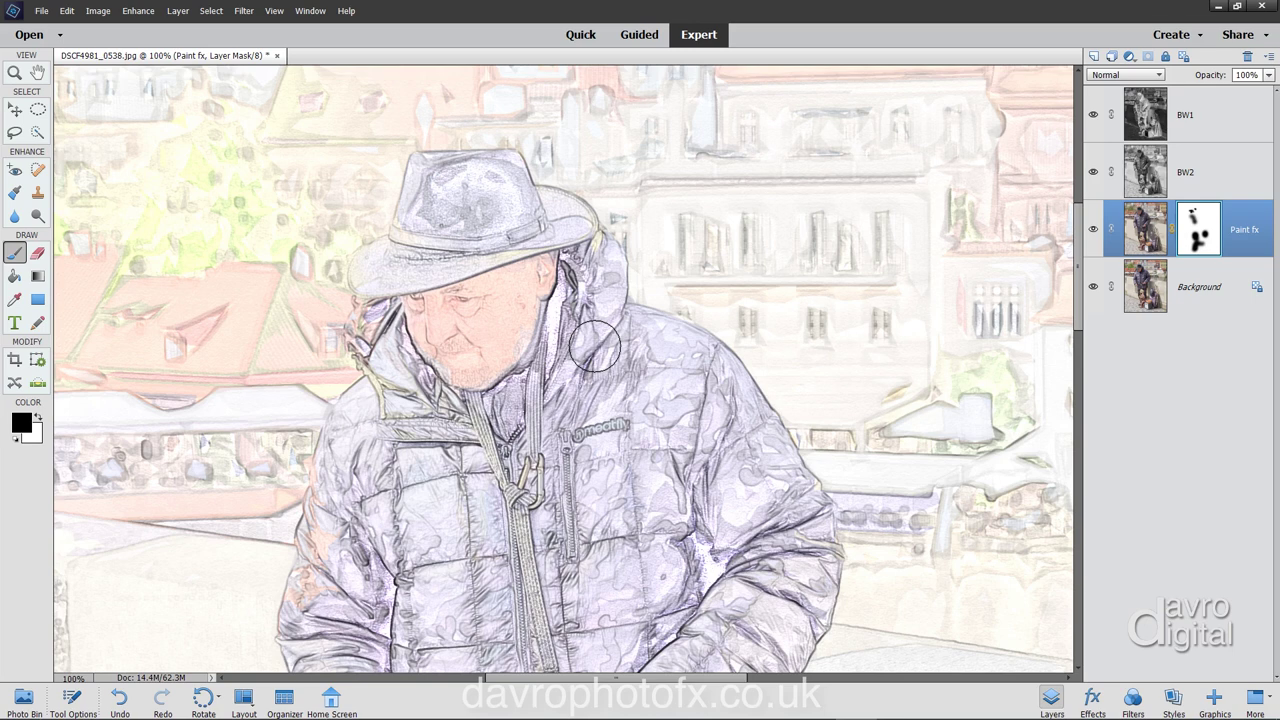
scroll(586, 356, down, 3)
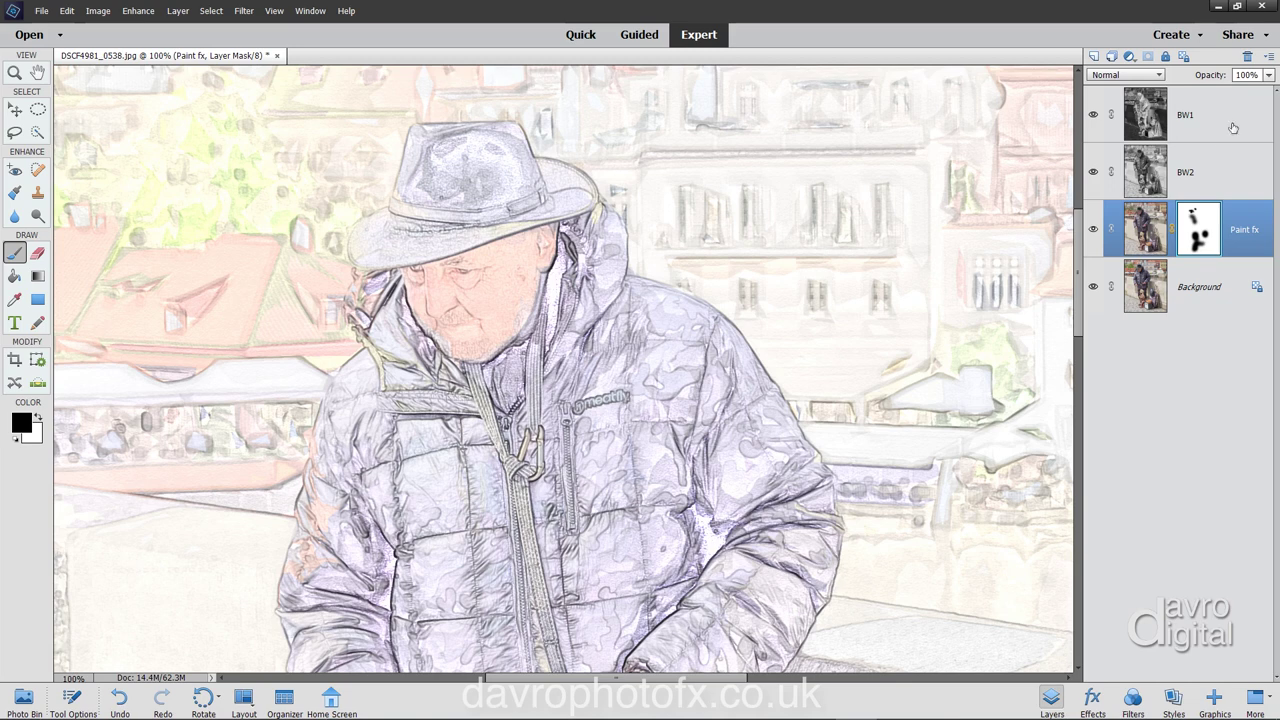
Add a Levels layer above BW1 with black input 54 and midtones 0.88.
click(1220, 123)
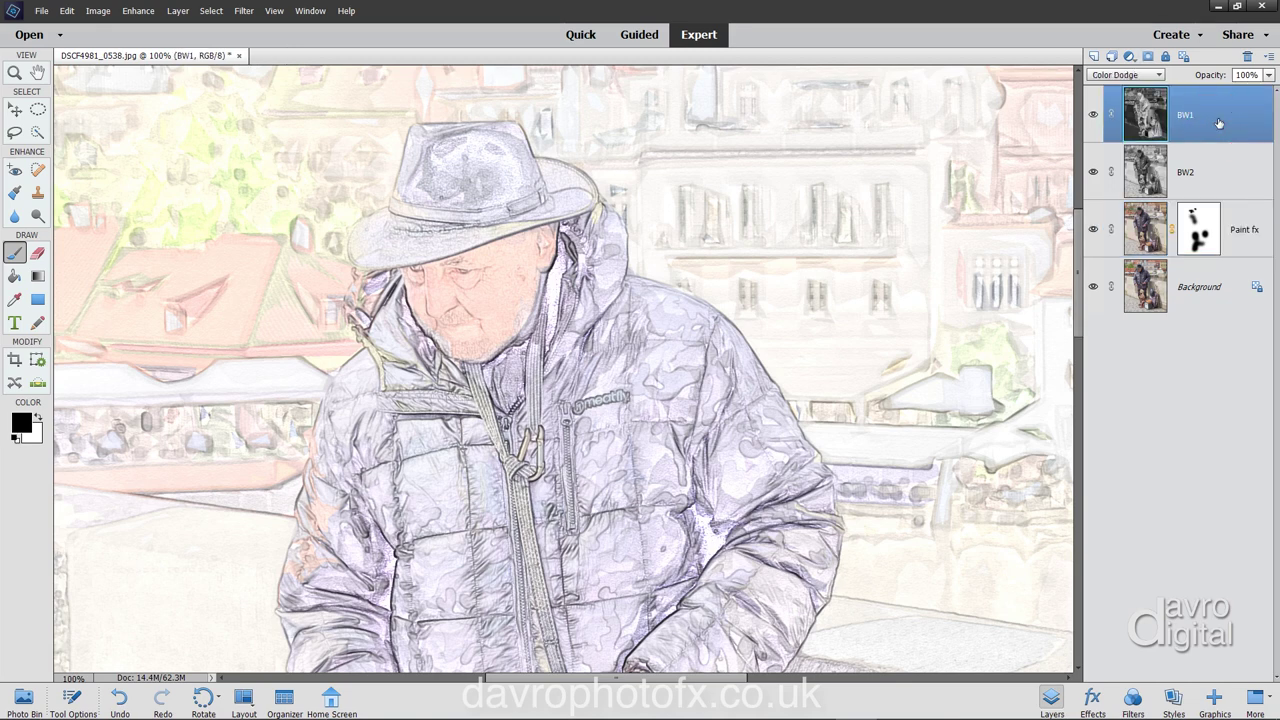
click(1130, 57)
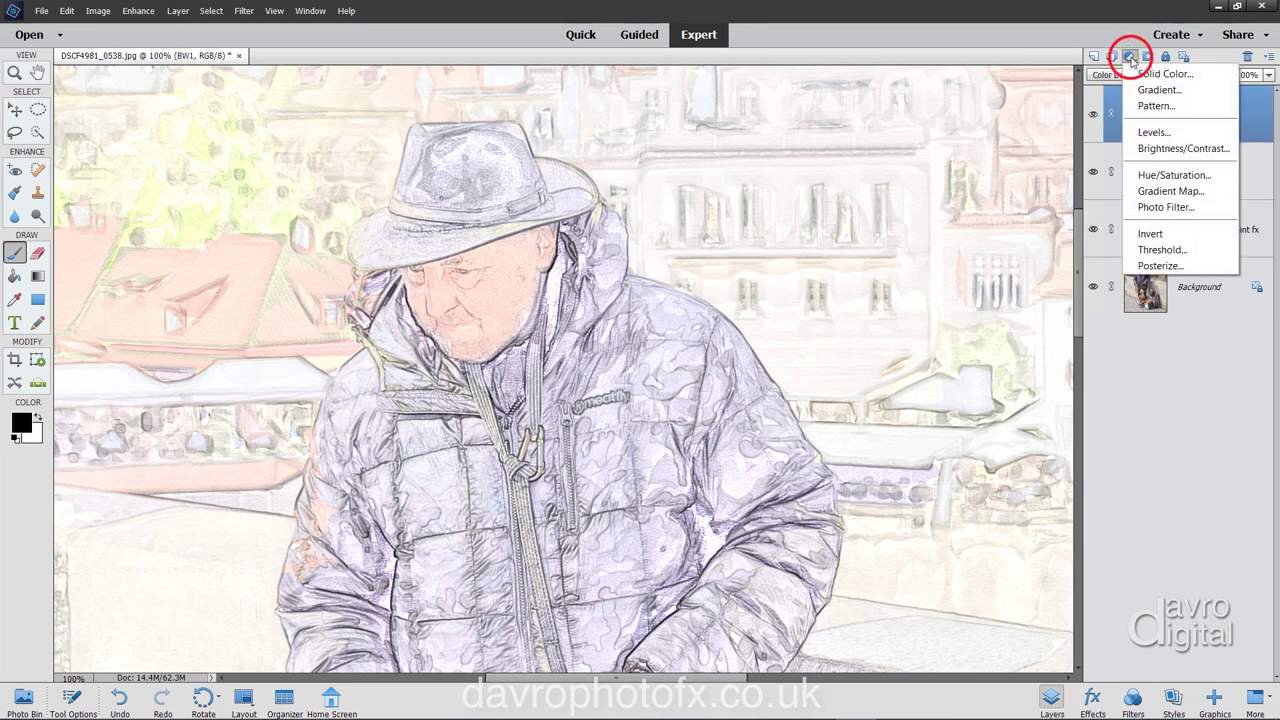
click(1145, 127)
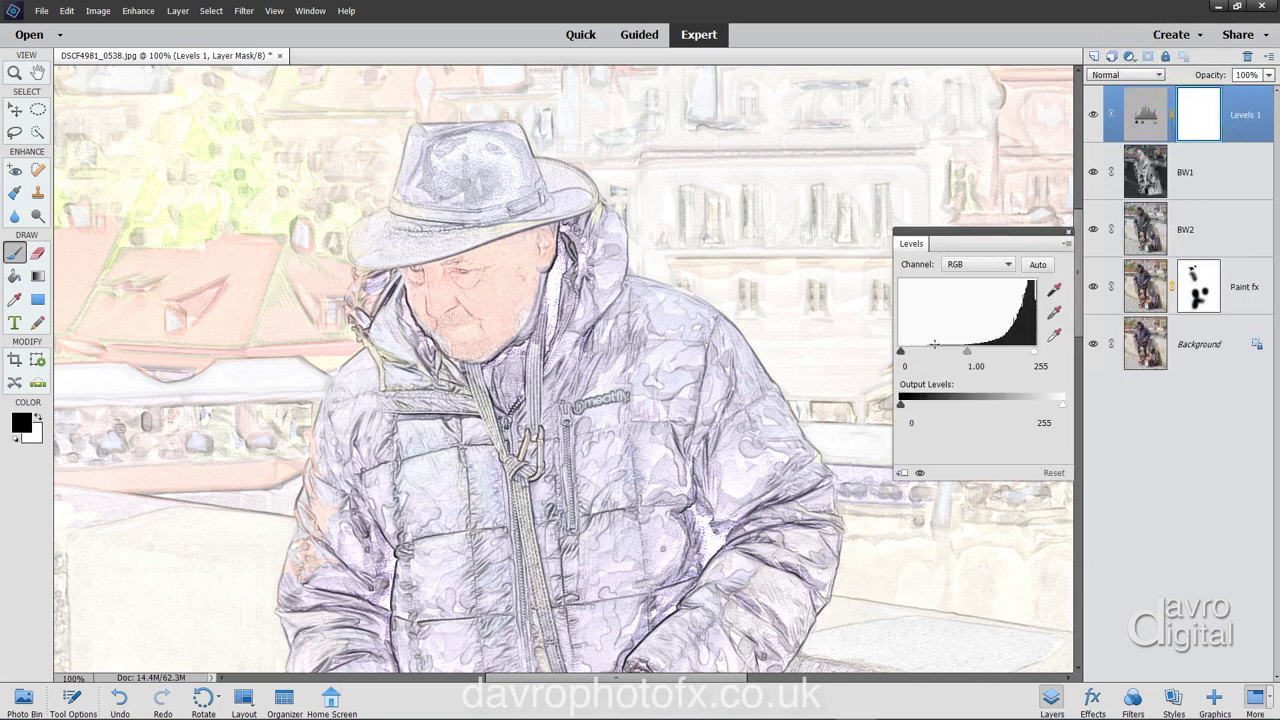
drag(901, 354, 904, 356)
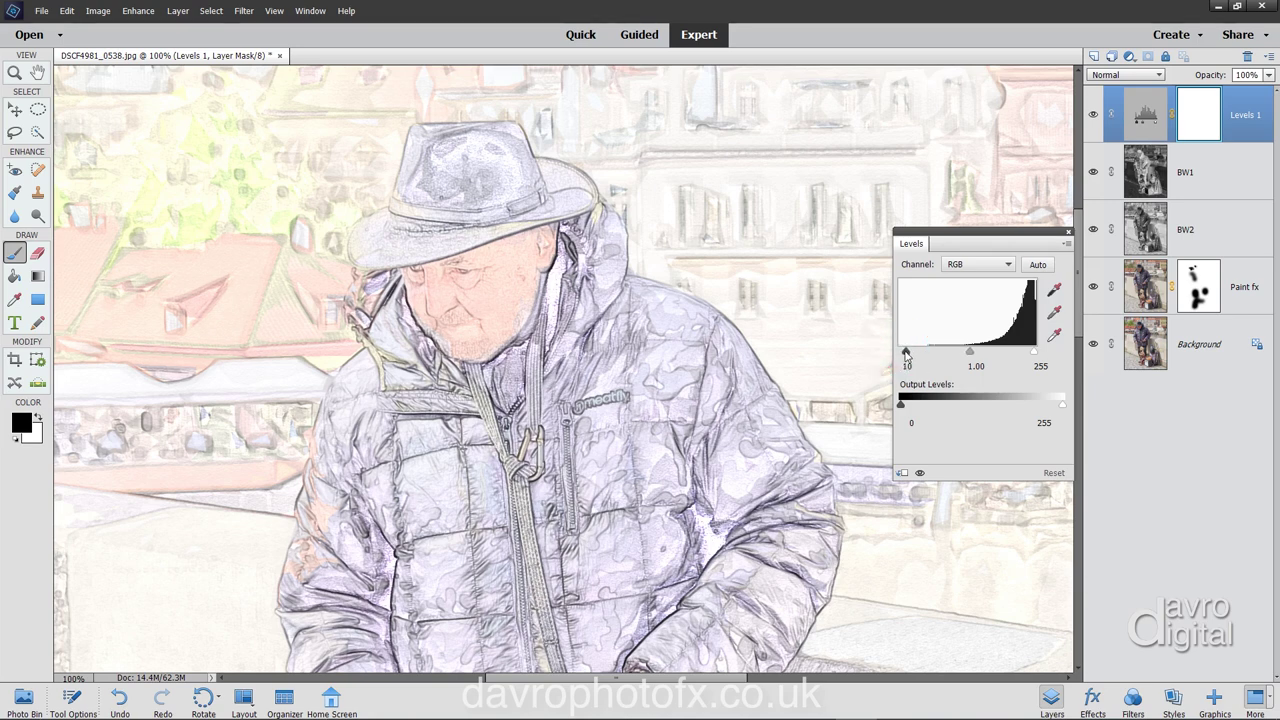
drag(921, 356, 922, 356)
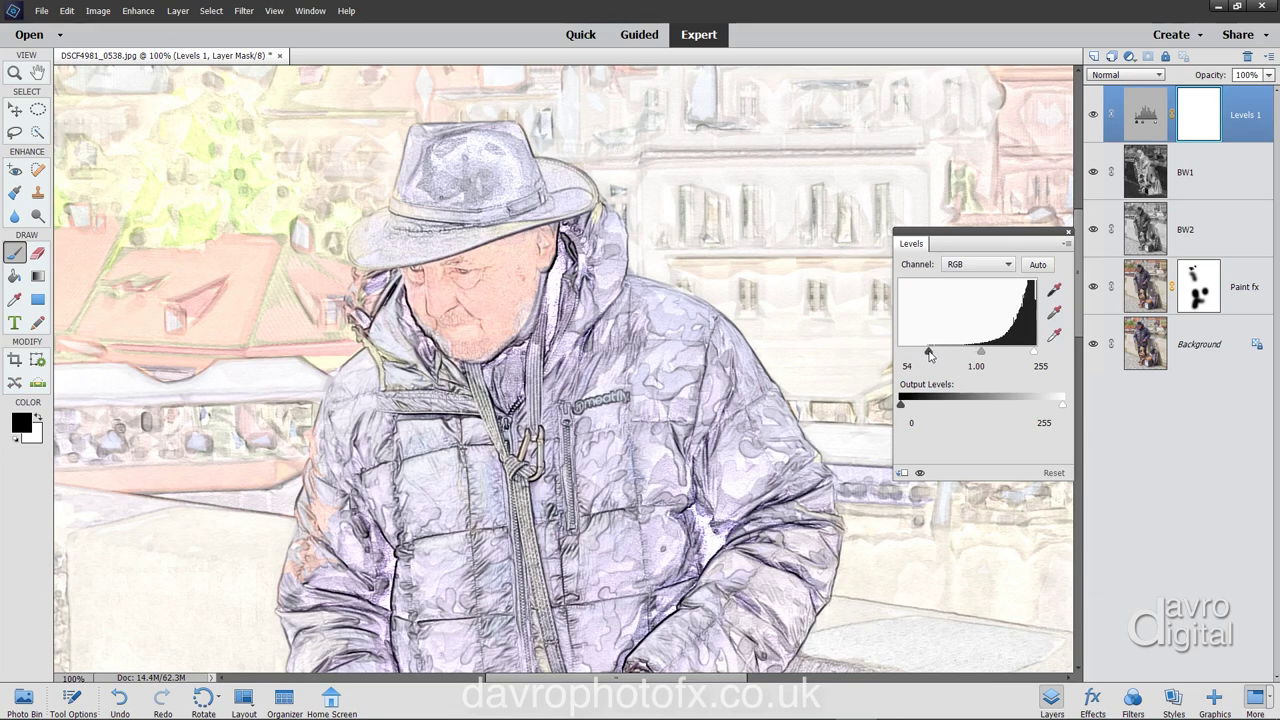
drag(981, 350, 985, 353)
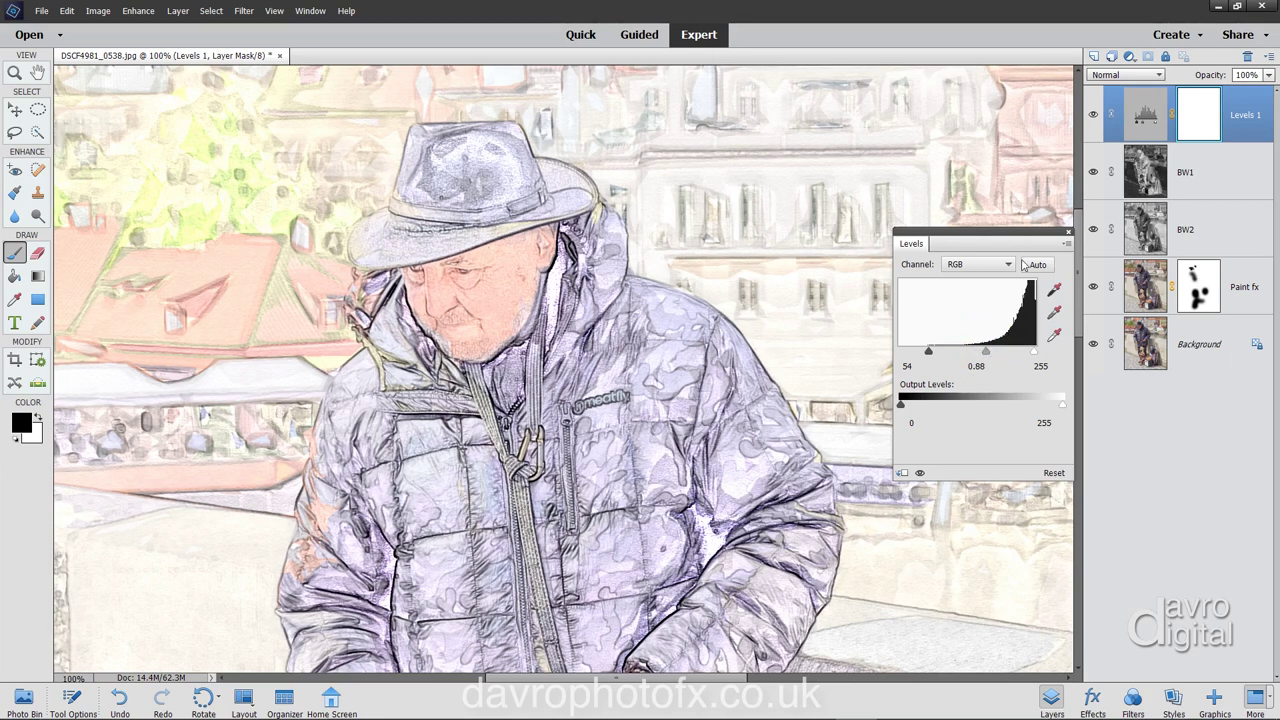
click(1068, 230)
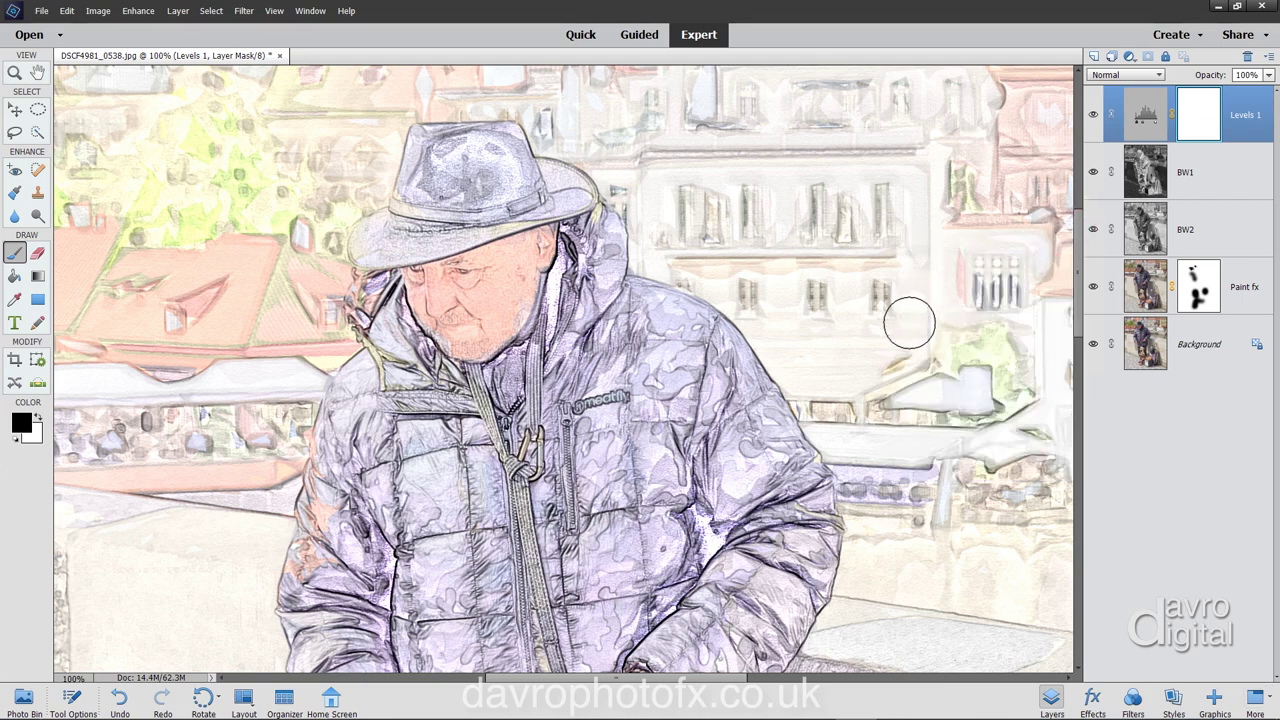
Check the rooftops above the hat, then fit the whole photo on screen.
scroll(846, 434, down, 10)
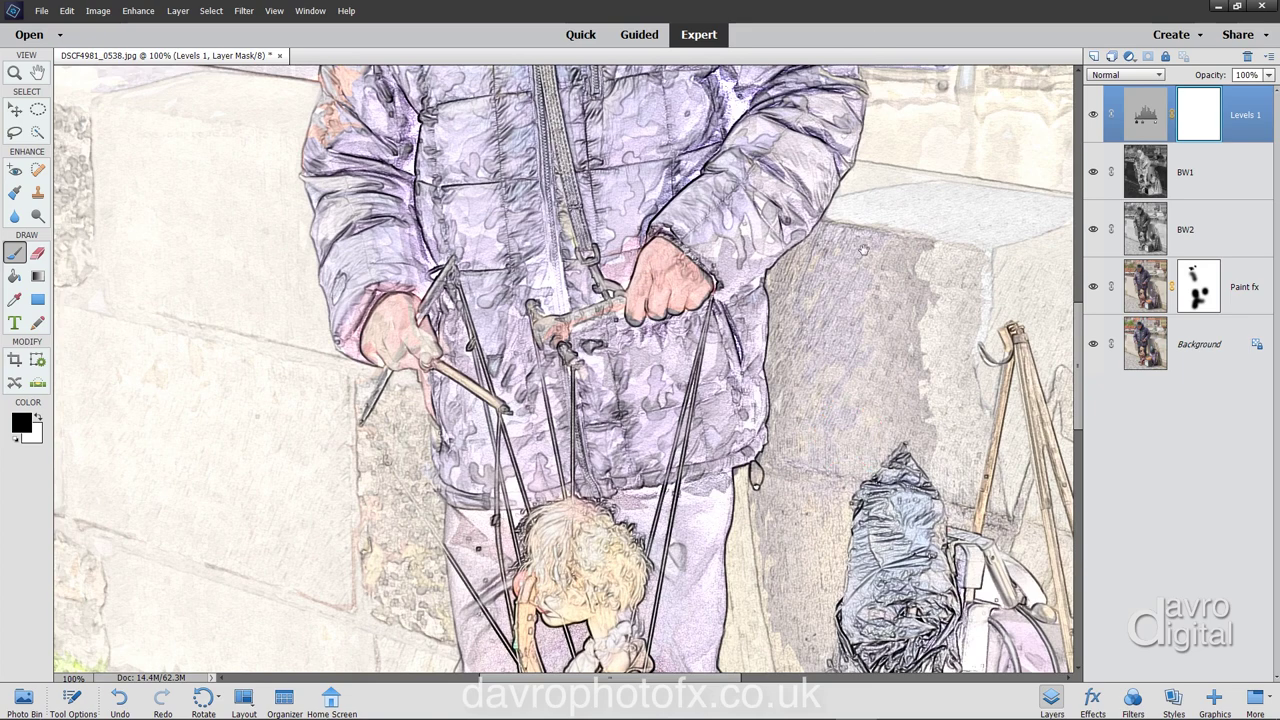
scroll(860, 286, up, 10)
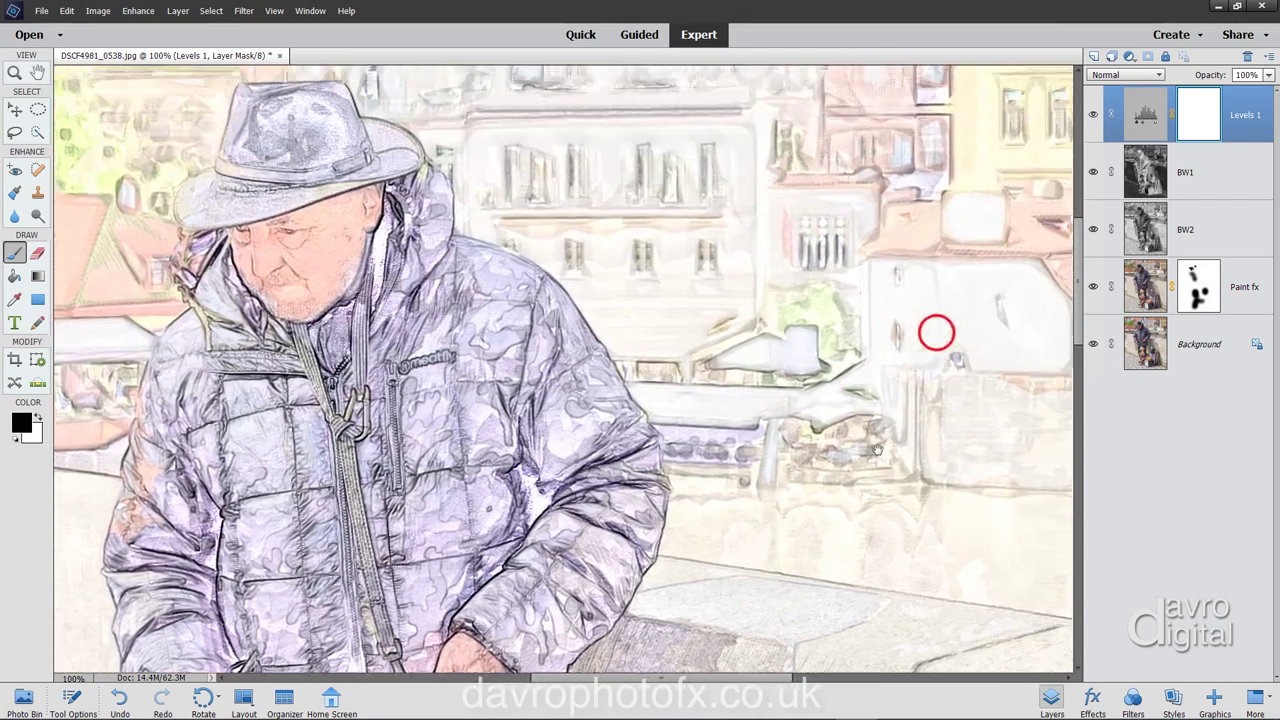
drag(877, 450, 918, 547)
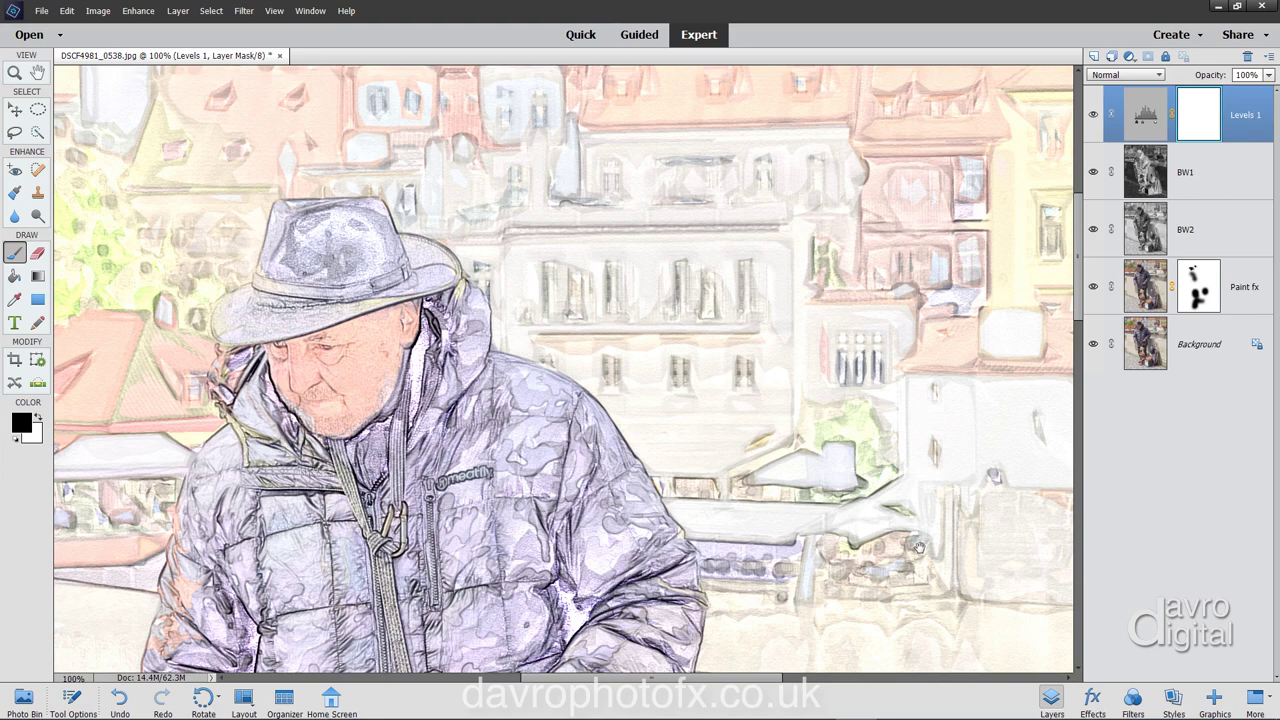
key(ctrl+0)
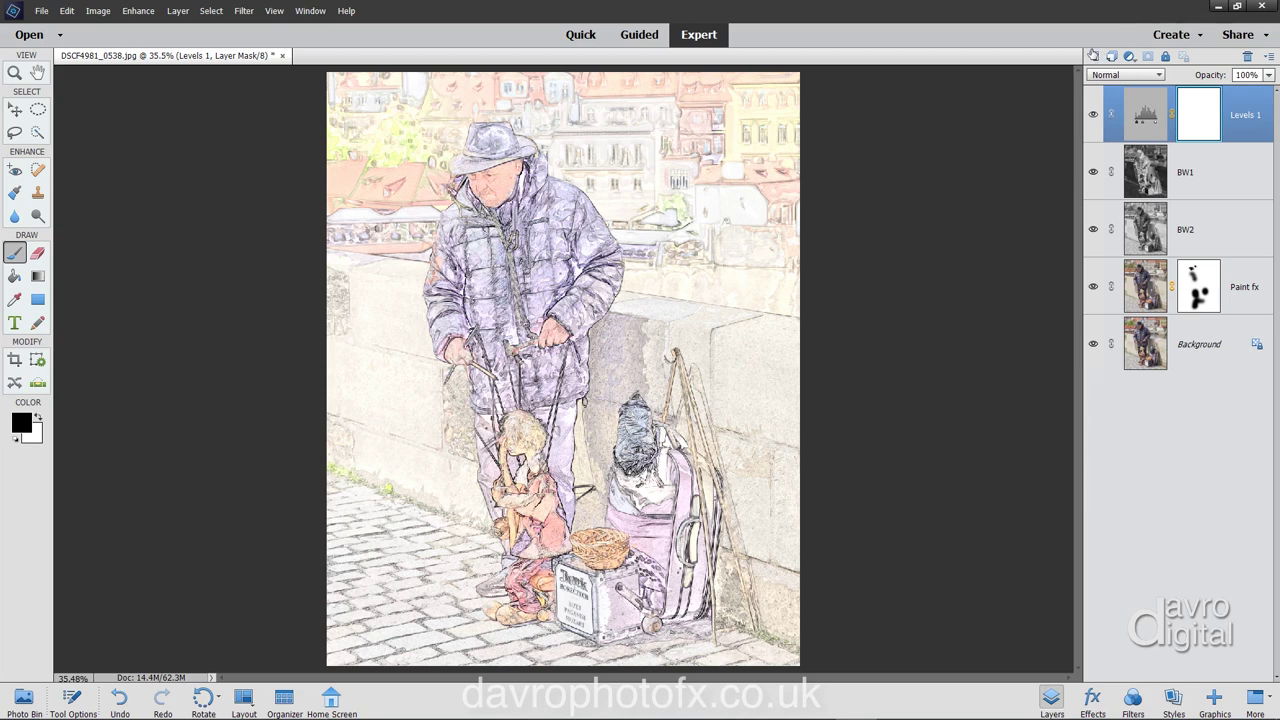
Add a new Layer 1 and brush white over the left edge and bottom-left corner.
click(1091, 53)
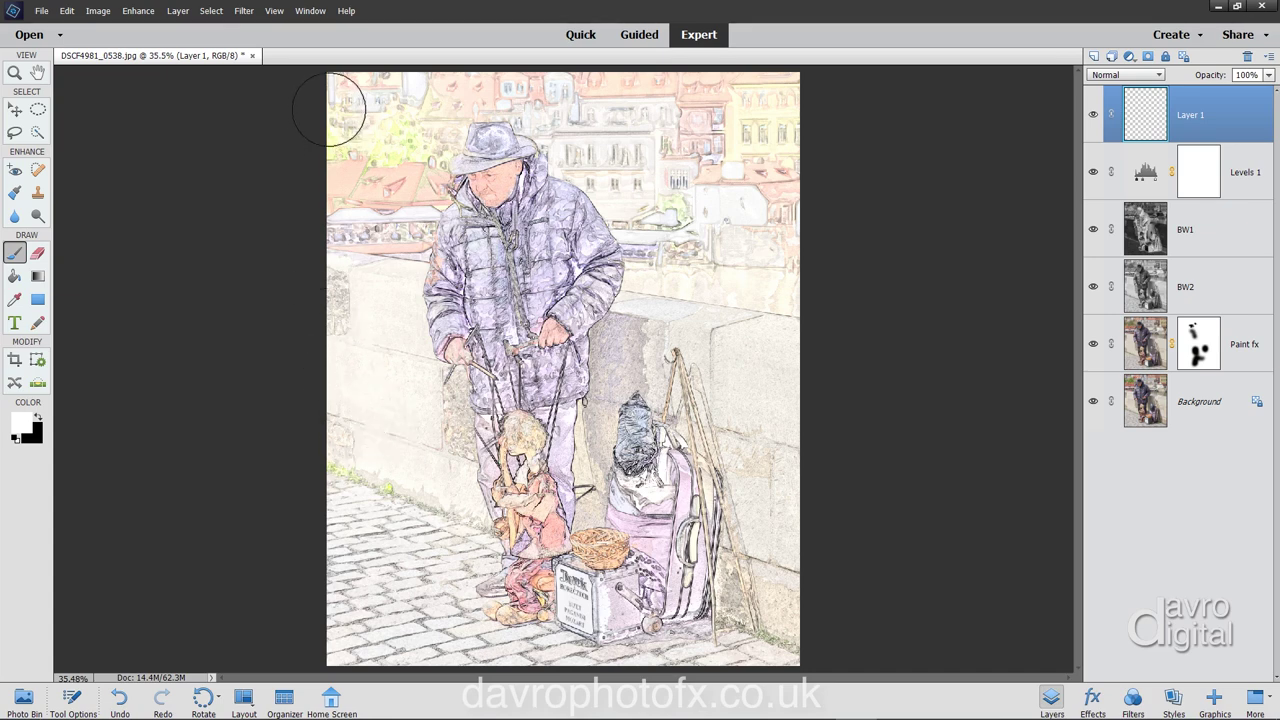
mouse_move(330, 100)
mouse_down()
mouse_move(331, 383)
mouse_move(335, 361)
mouse_move(313, 516)
mouse_move(328, 494)
mouse_move(339, 653)
mouse_move(492, 680)
mouse_move(730, 685)
mouse_move(790, 642)
mouse_move(818, 558)
mouse_move(821, 478)
mouse_move(789, 648)
mouse_move(811, 608)
mouse_move(821, 407)
mouse_move(809, 100)
mouse_move(782, 116)
mouse_move(781, 71)
mouse_move(599, 53)
mouse_move(483, 56)
mouse_move(297, 89)
mouse_move(298, 145)
mouse_move(333, 152)
mouse_move(382, 126)
mouse_move(347, 163)
mouse_move(338, 212)
mouse_move(374, 134)
mouse_up()
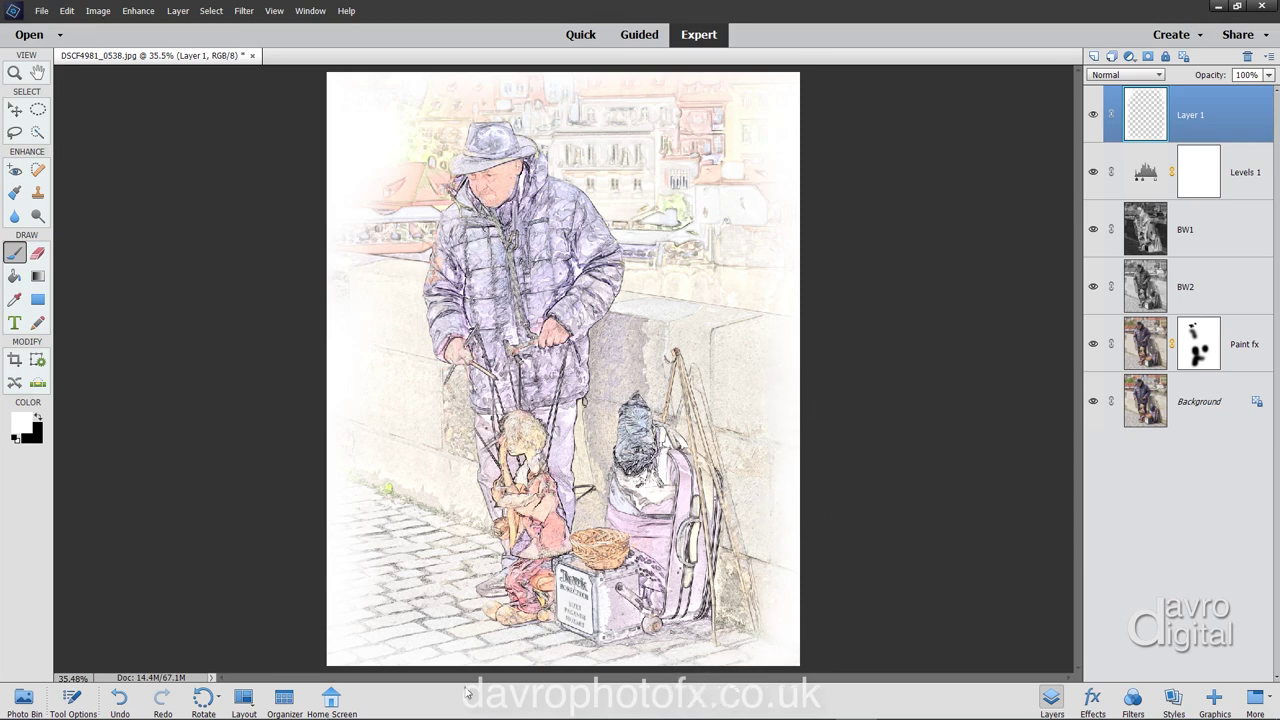
drag(357, 634, 396, 646)
click(400, 640)
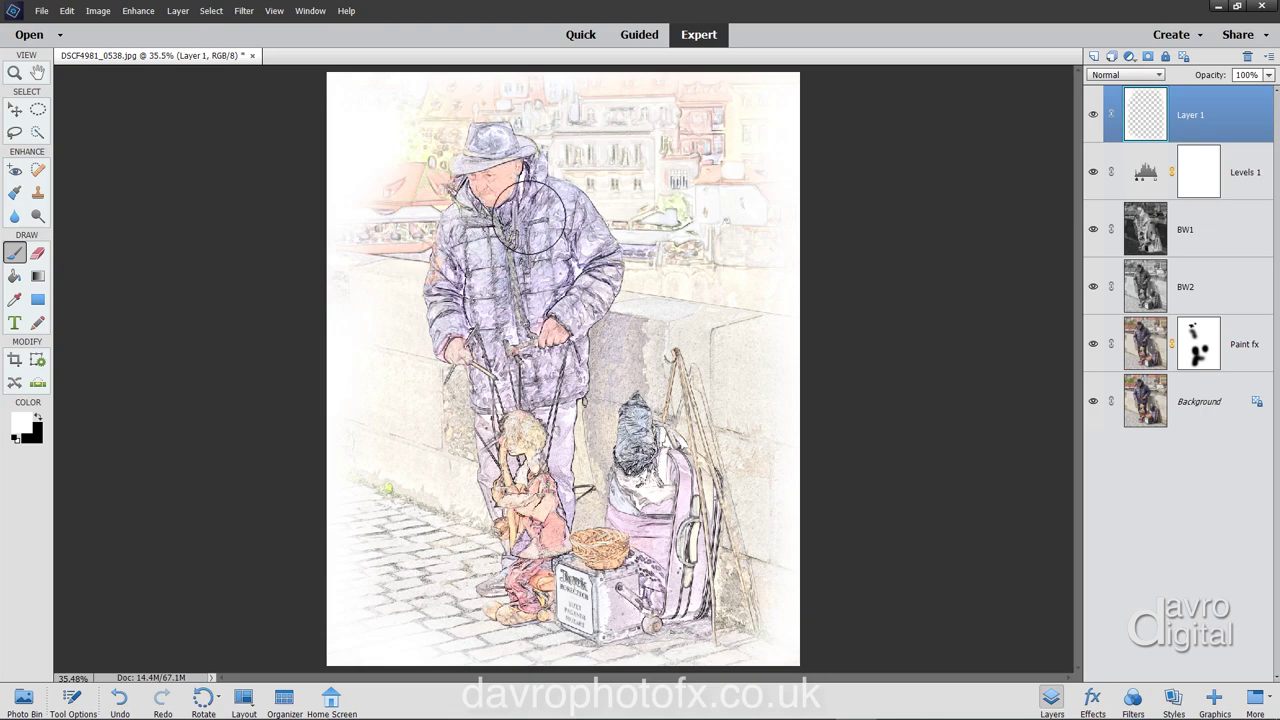
key(ctrl+alt+0)
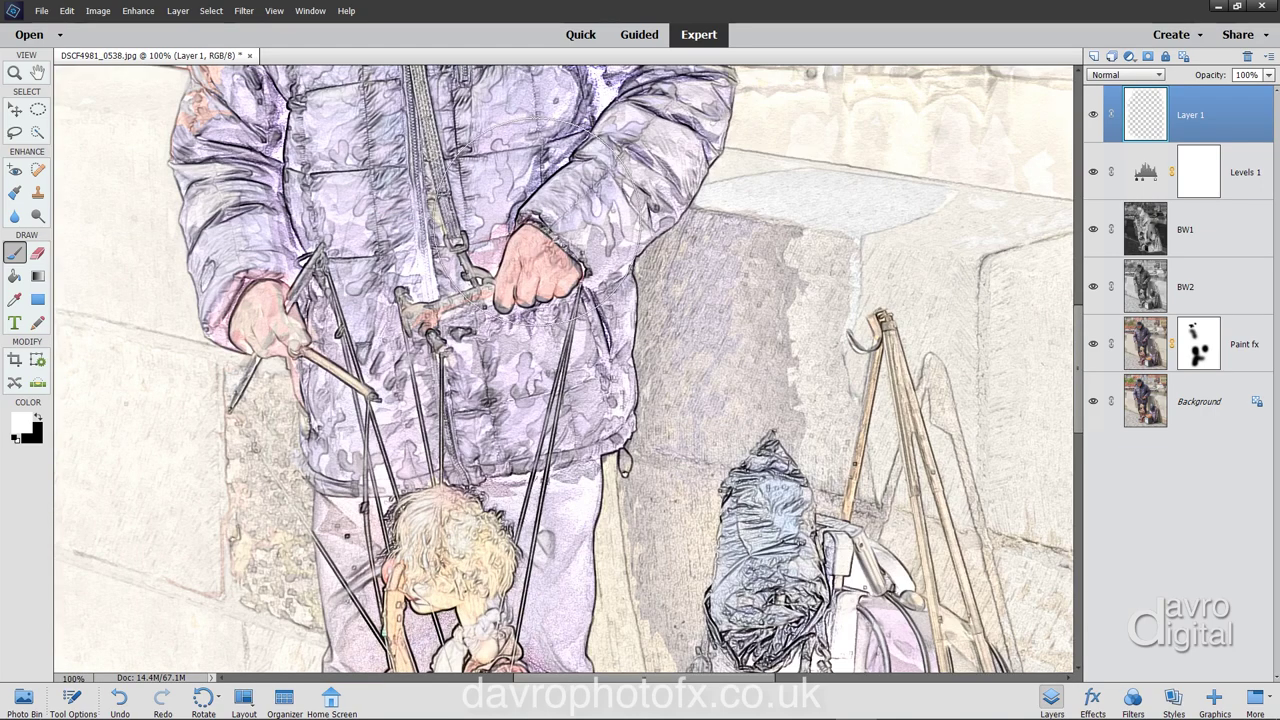
With a smaller brush, paint white along the bottom cobblestones of the photo.
scroll(416, 149, up, 10)
scroll(416, 149, left, 3)
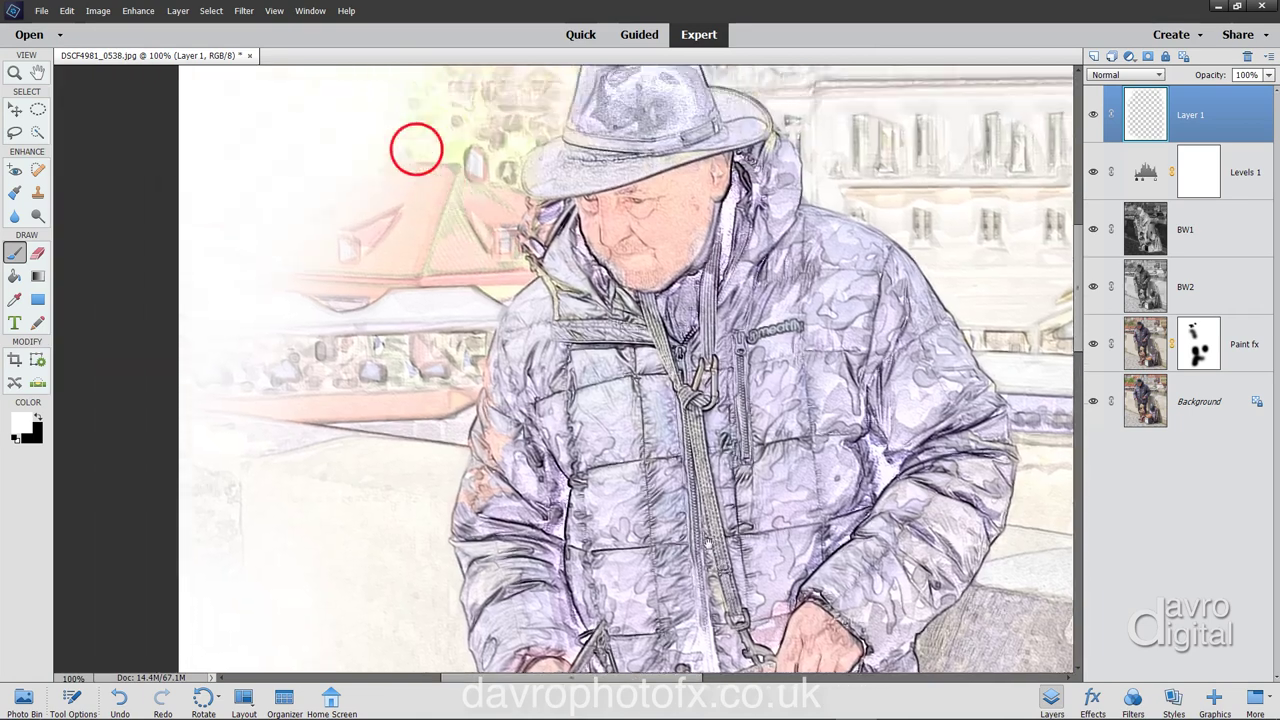
scroll(416, 149, up, 5)
scroll(416, 149, right, 2)
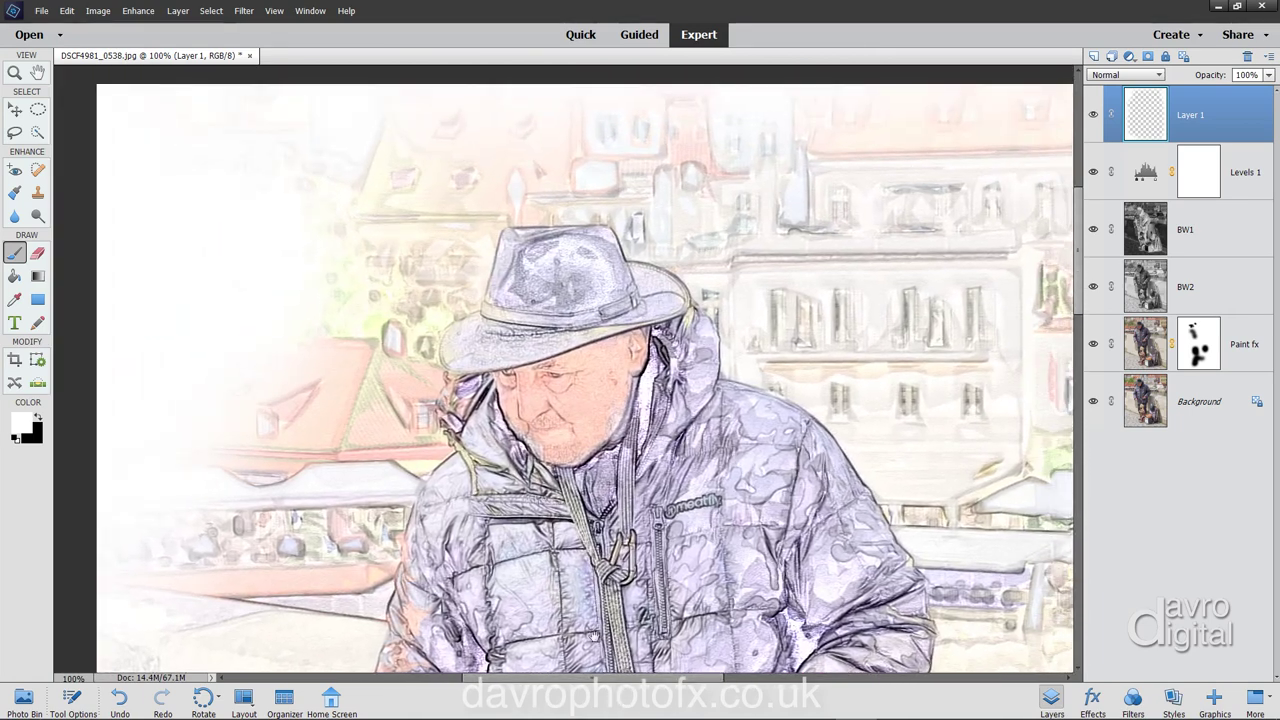
scroll(517, 300, up, 2)
scroll(517, 300, right, 2)
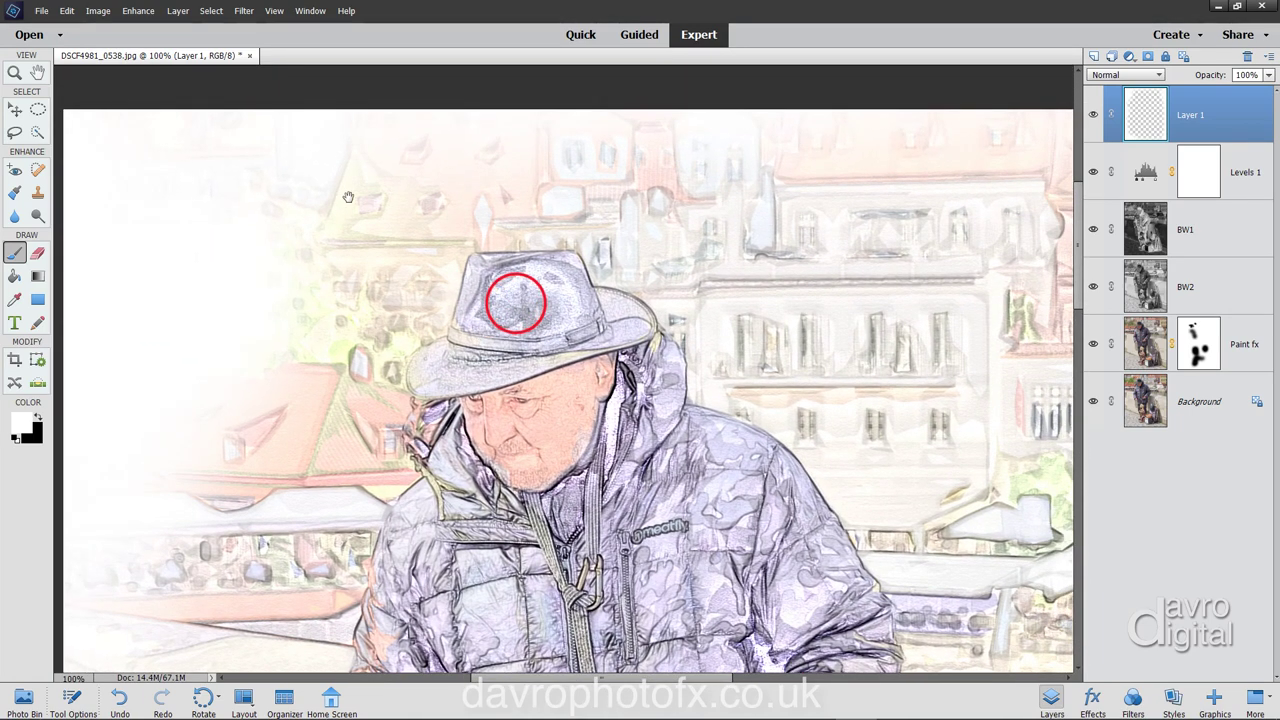
scroll(577, 206, right, 1)
scroll(577, 206, down, 1)
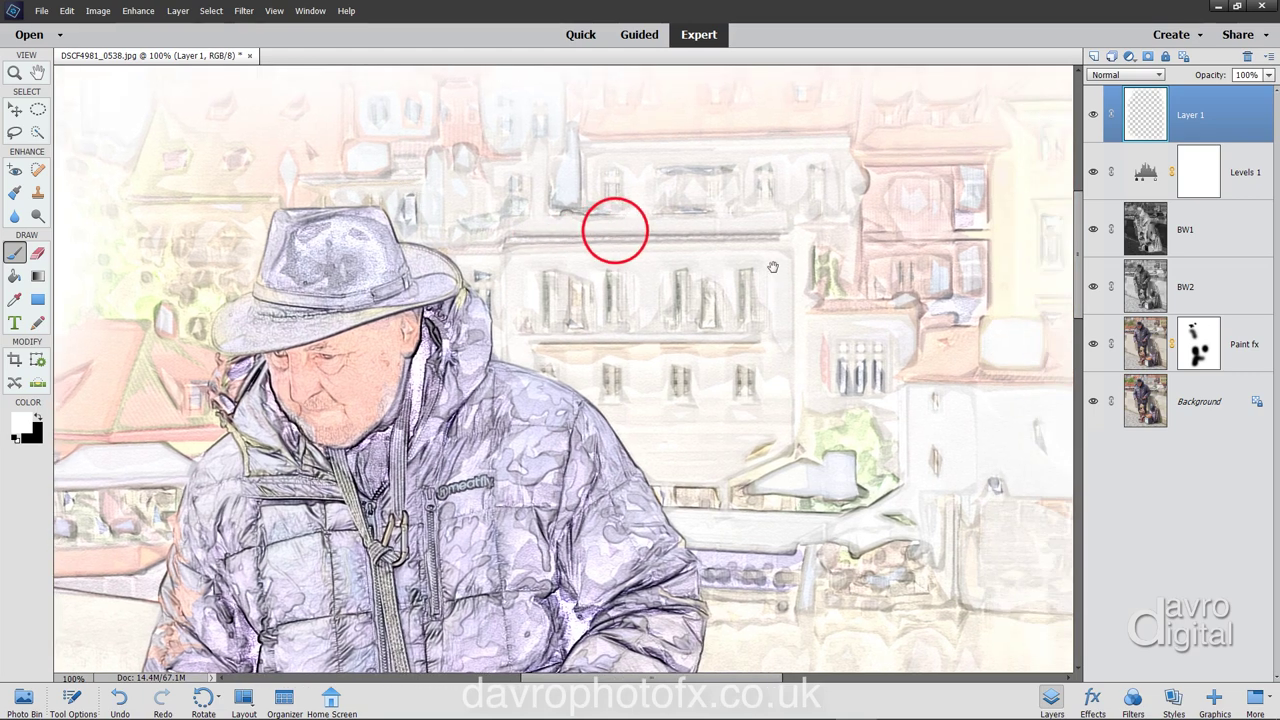
scroll(614, 231, right, 5)
scroll(683, 357, down, 5)
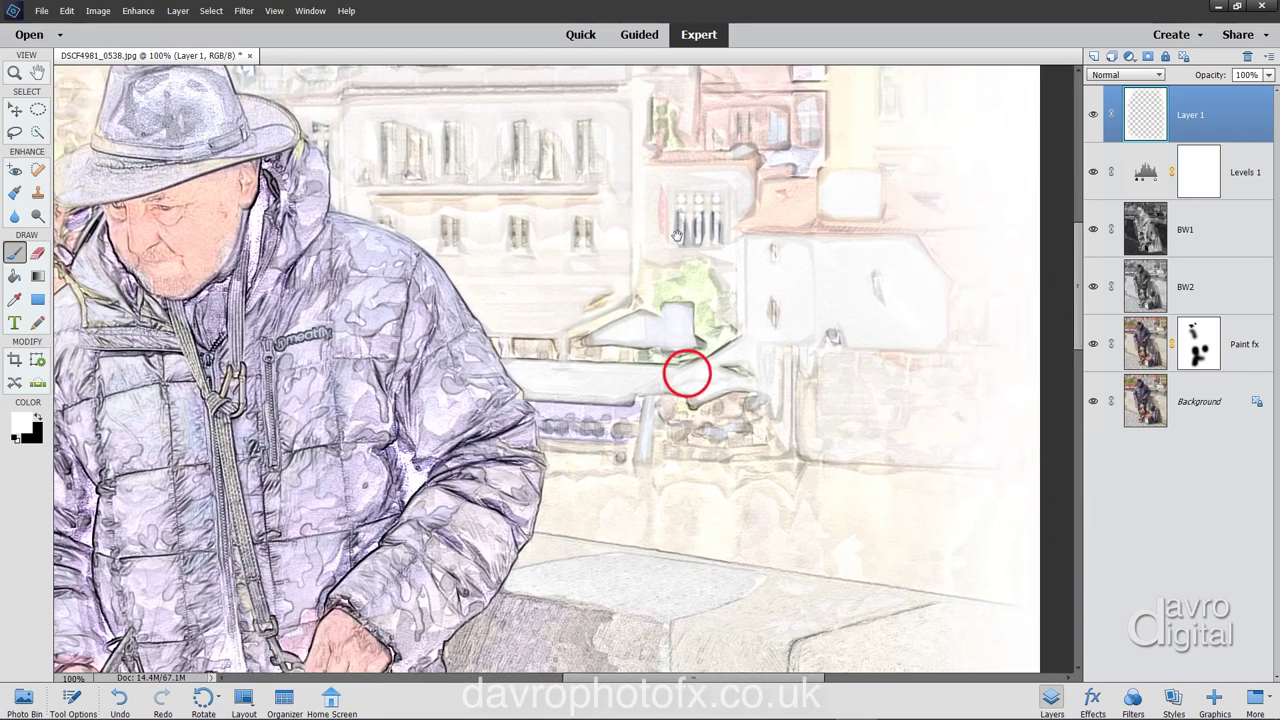
scroll(689, 466, down, 8)
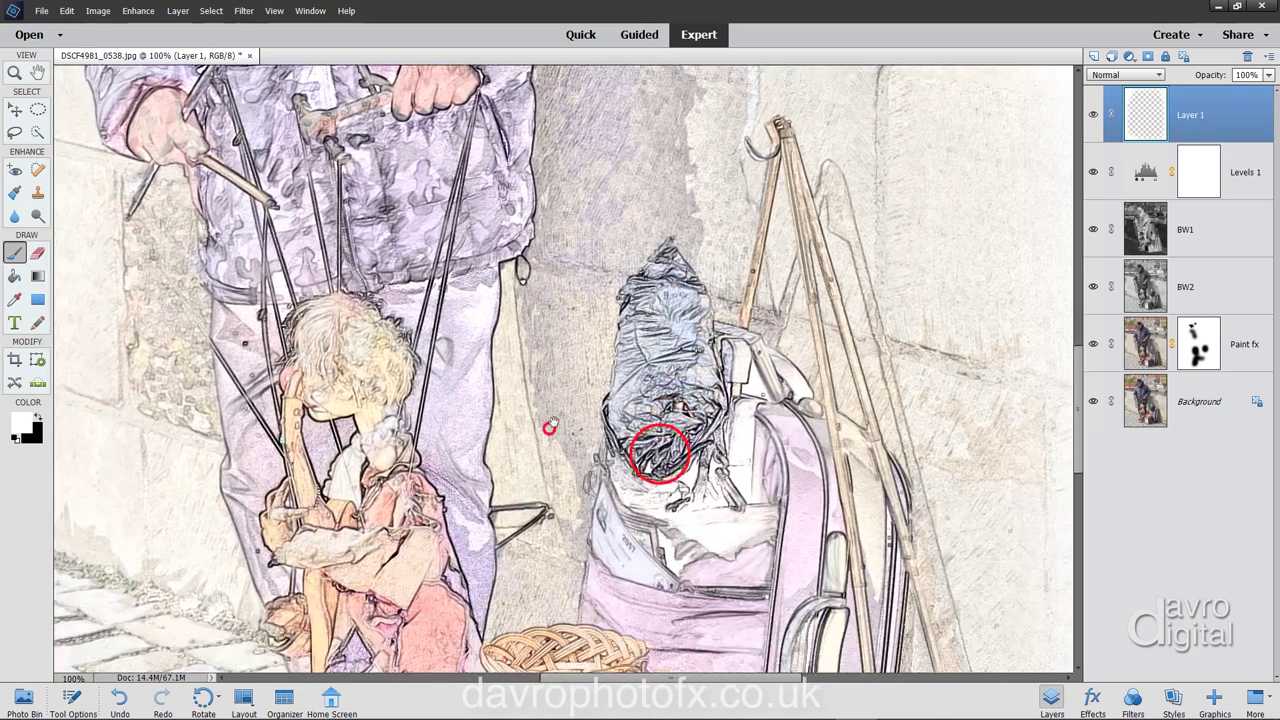
drag(553, 422, 539, 141)
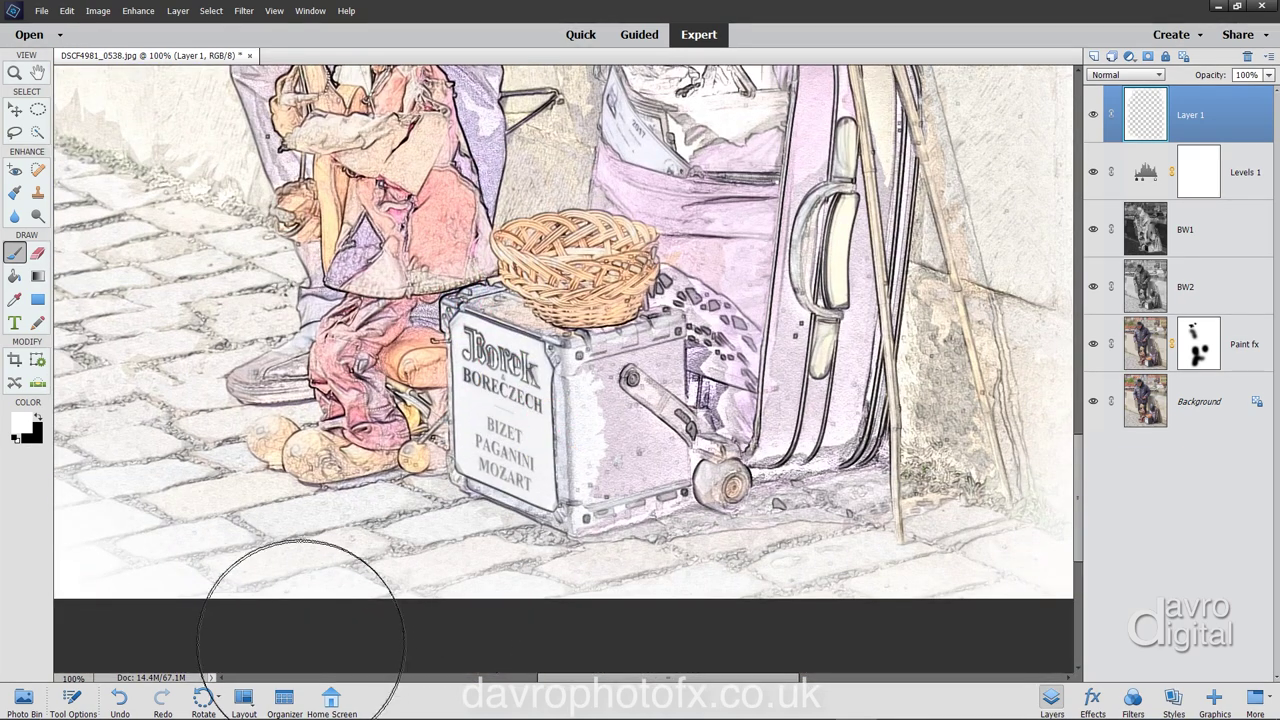
key(bracketleft)
key(bracketleft)
key(bracketleft)
key(bracketleft)
mouse_move(153, 578)
mouse_down()
mouse_move(345, 598)
mouse_move(1083, 605)
mouse_up()
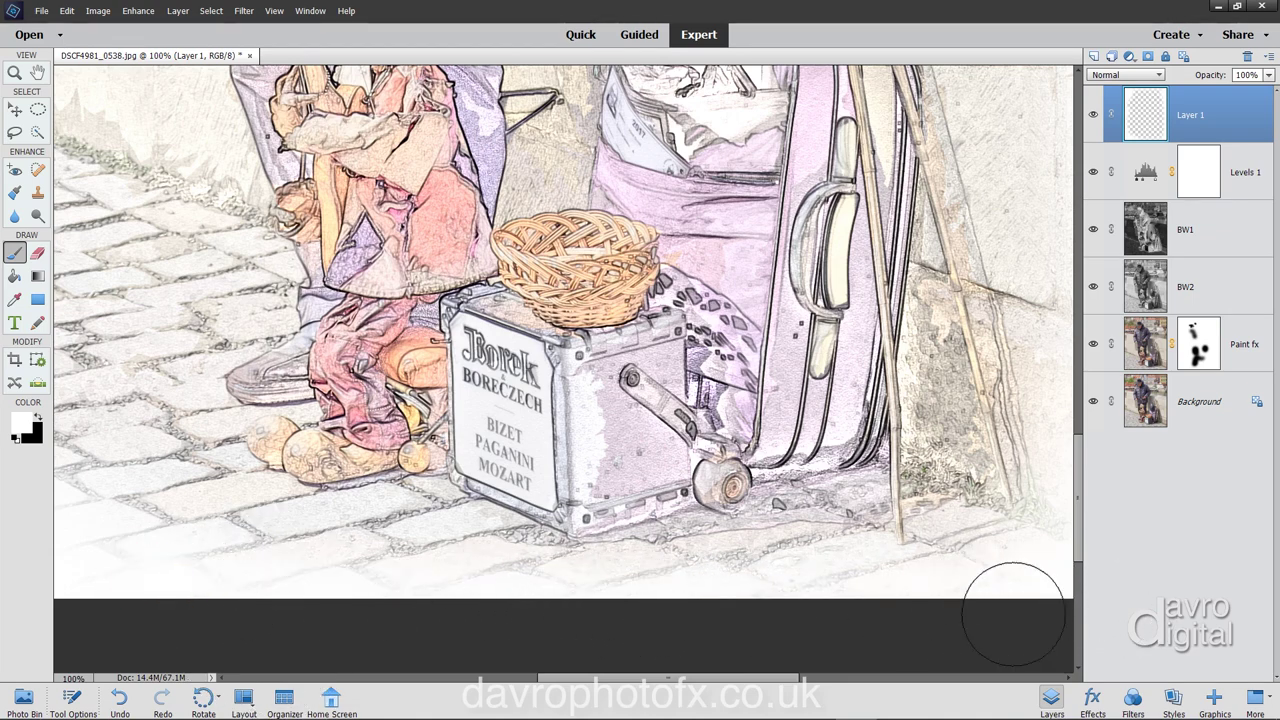
drag(549, 570, 530, 470)
drag(529, 380, 509, 505)
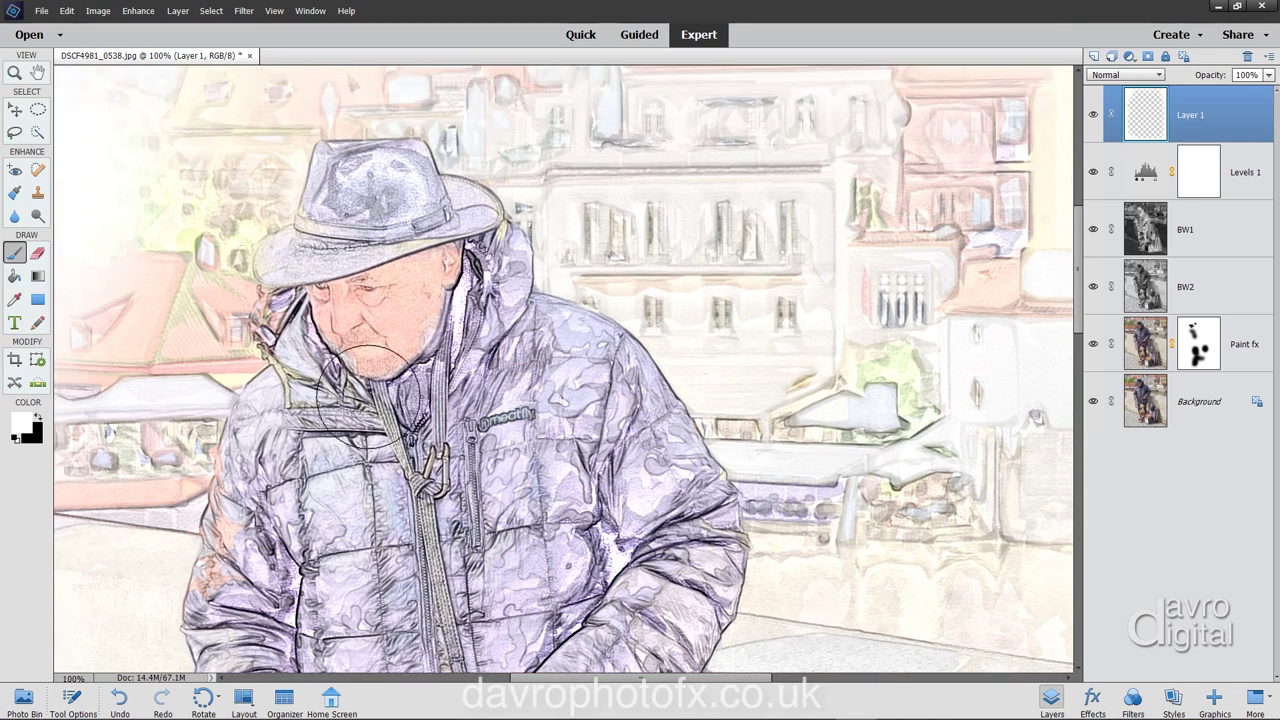
Set the brush to 45% opacity and dab soft white over the upper-left rooftops.
click(72, 699)
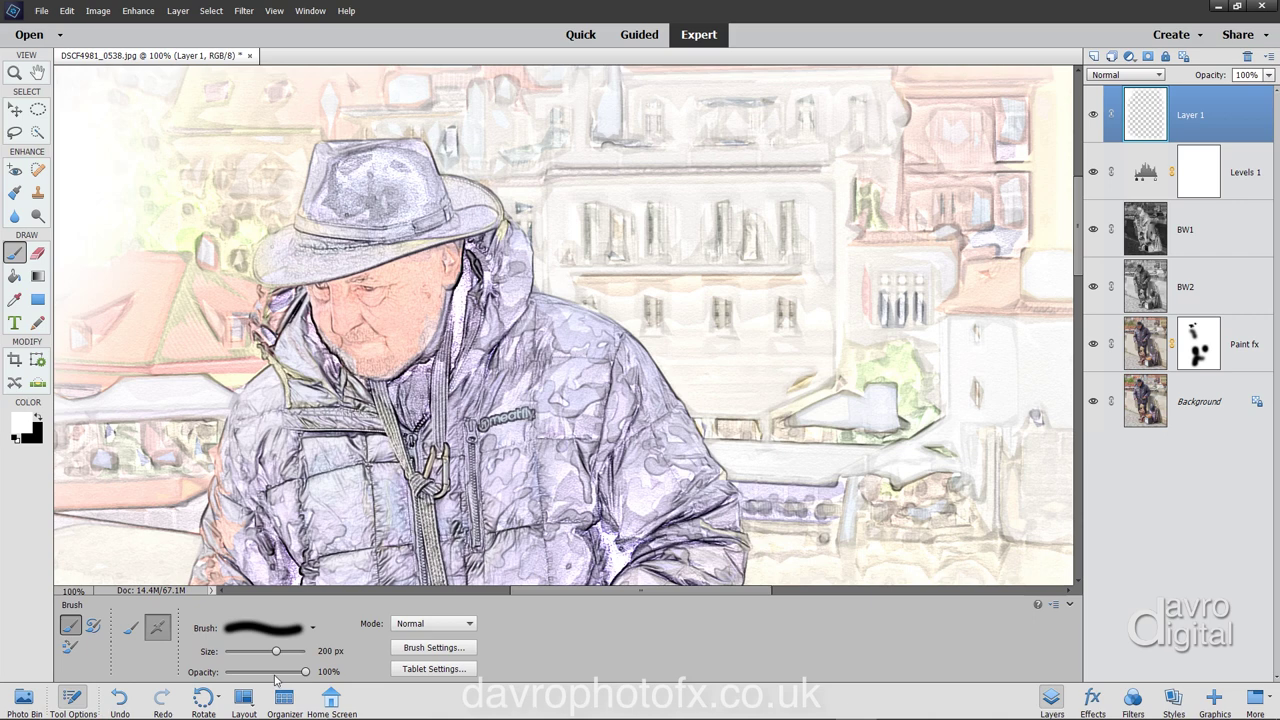
drag(267, 673, 261, 673)
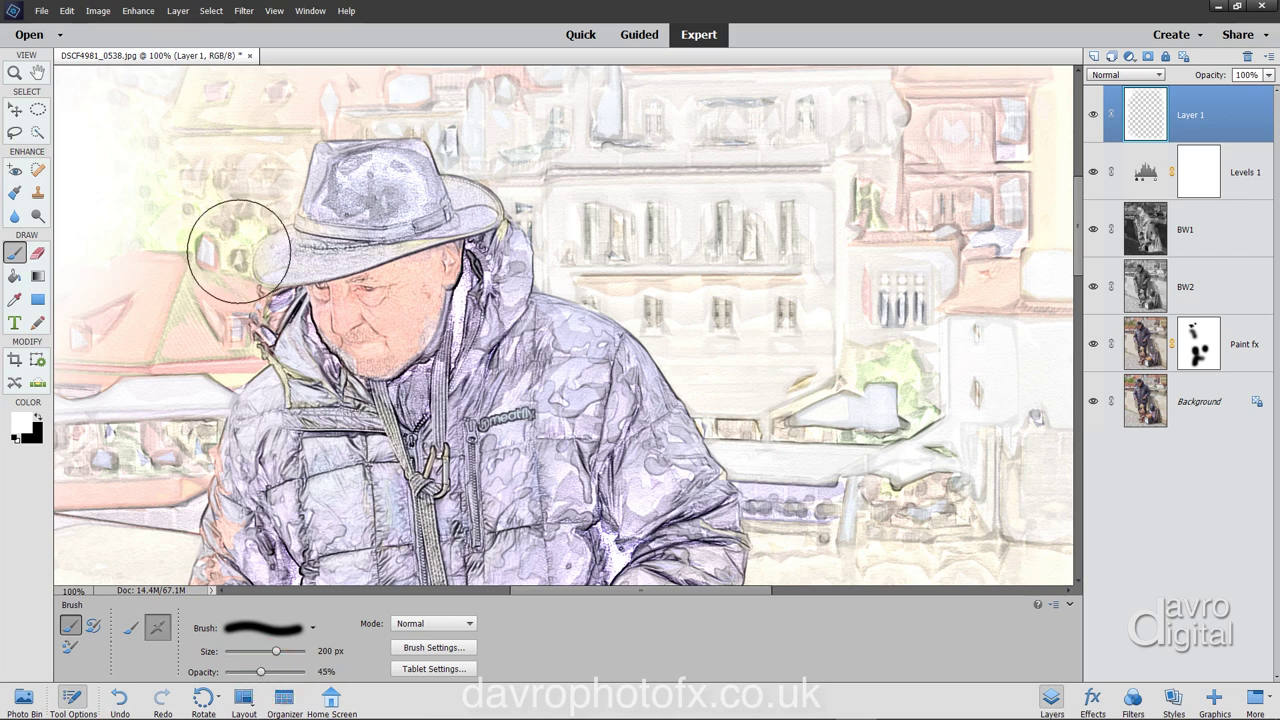
click(200, 97)
click(176, 230)
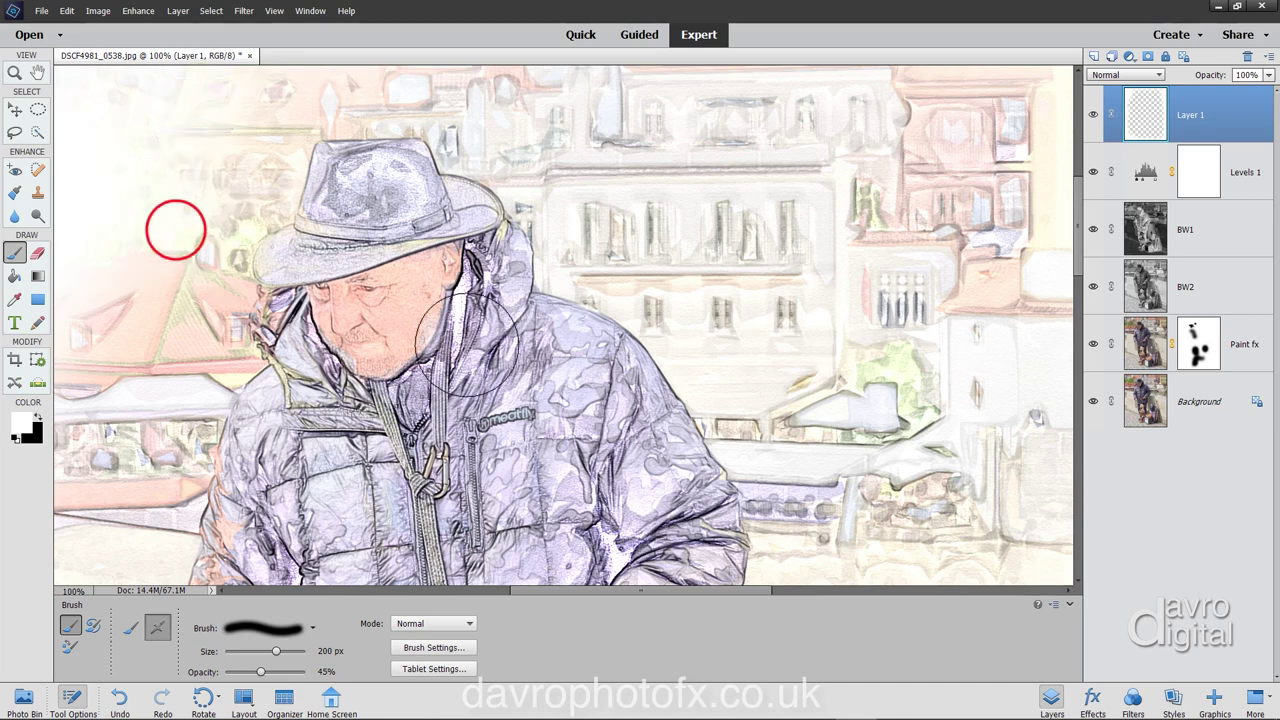